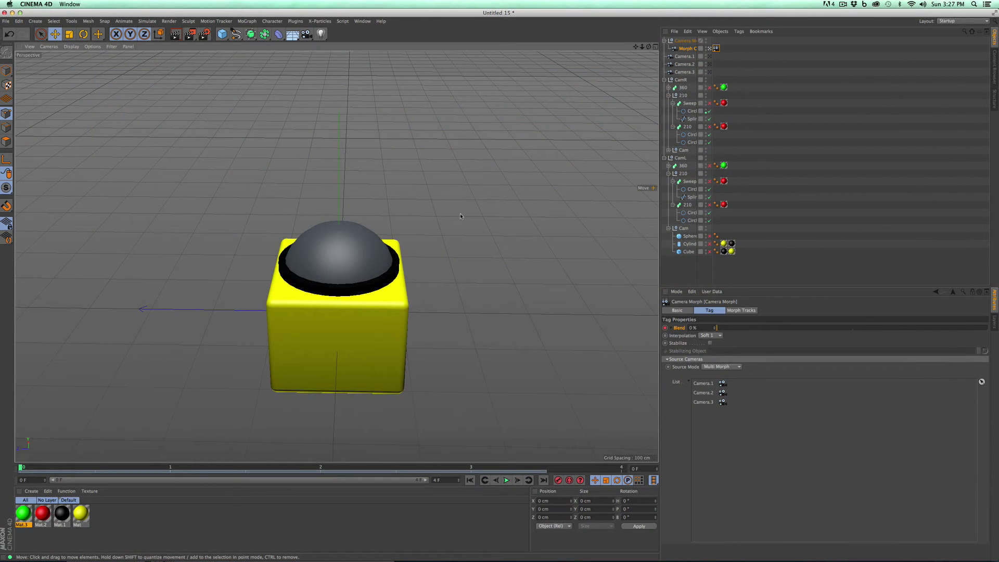
Step: Step the animation forward two frames so the Camera Morph blend reaches about 53%
{"action": "key", "text": "g"}
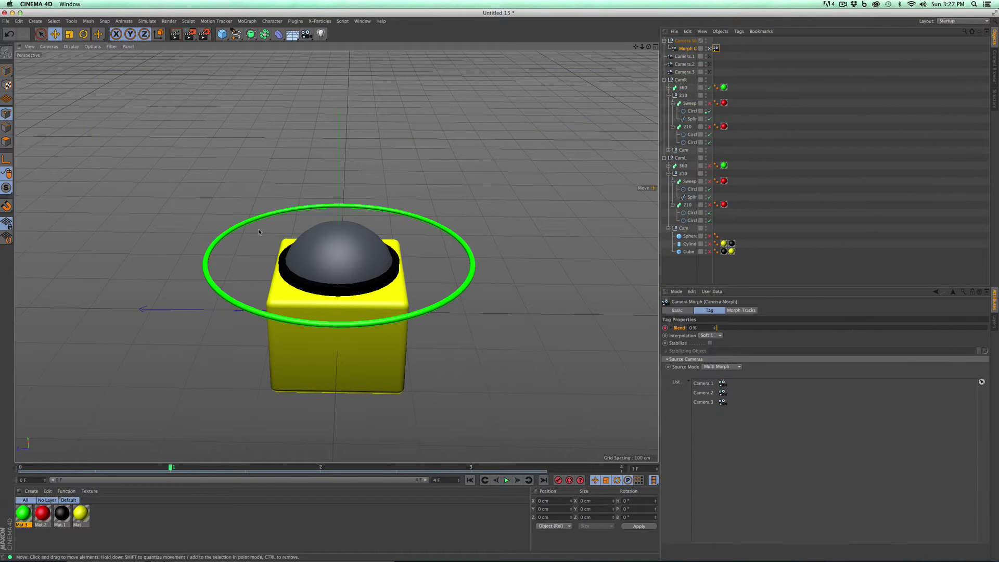
{"action": "key", "text": "g"}
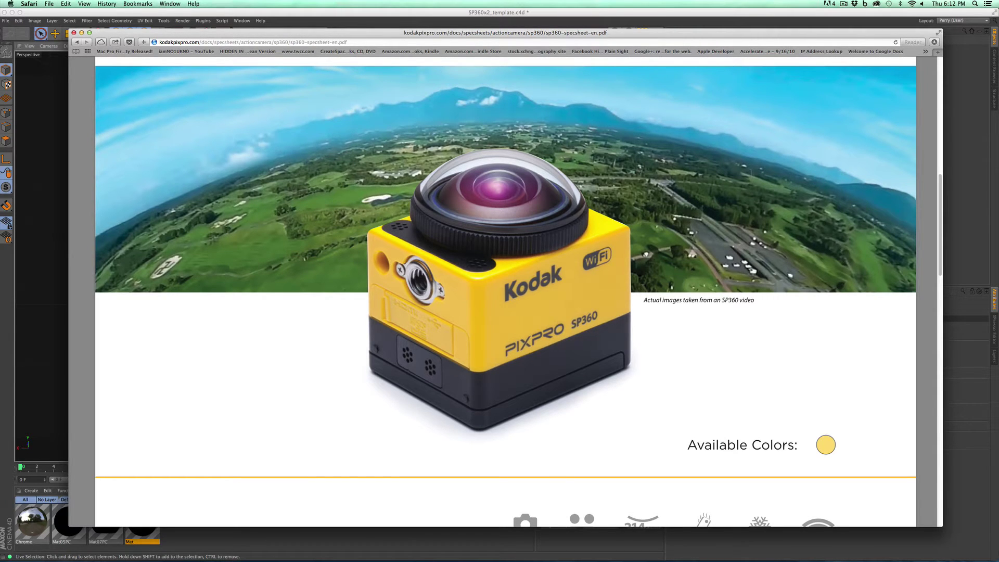
Step: Leave the Safari spec sheet for Photoshop, which shows the SP360x2.jpg rig photo
{"action": "key", "text": "super+Tab"}
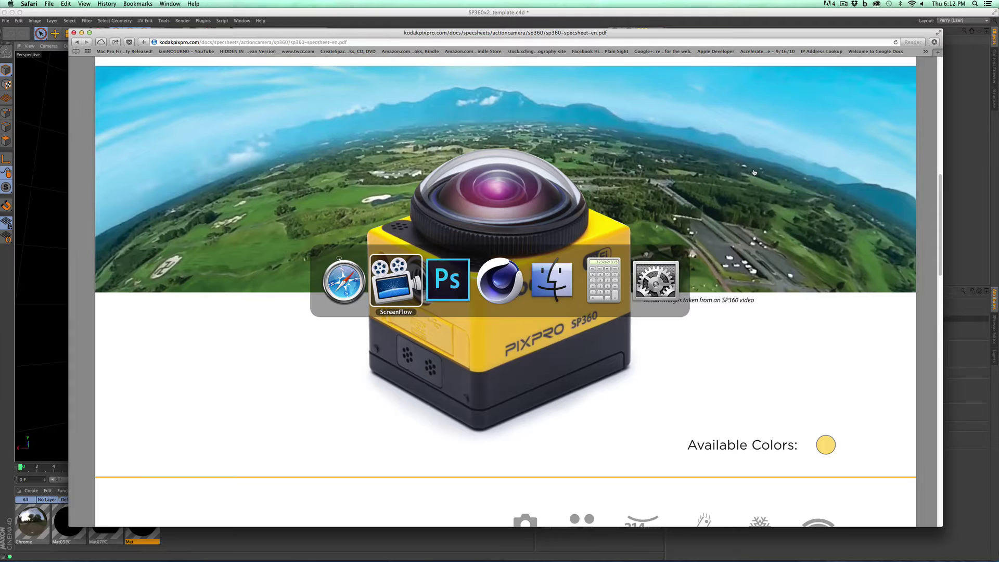
{"action": "key", "text": "super+Tab"}
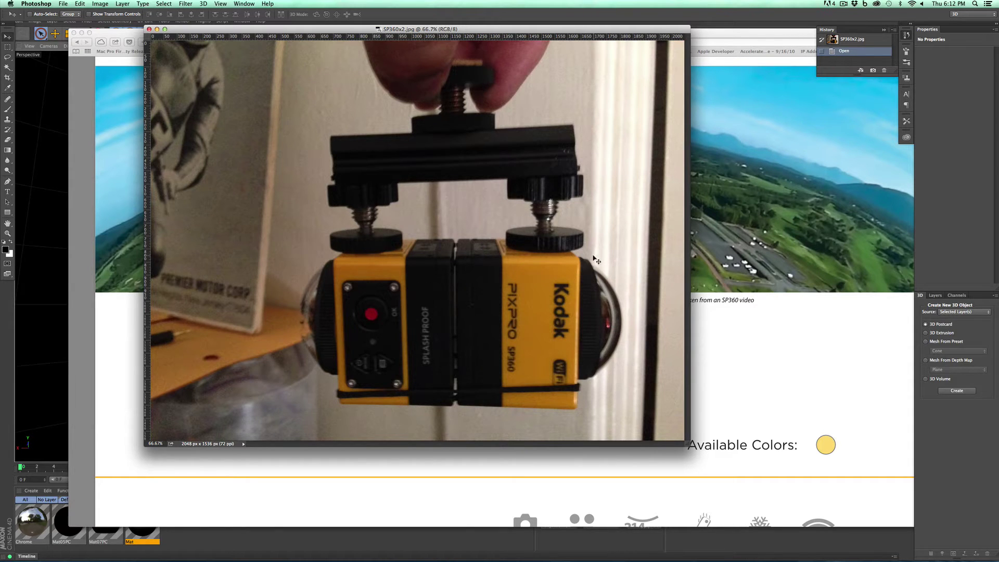
Step: Quick Look 100_0005.JPG and 100_0007.JPG in Finder, flipping between them and the tree photo
{"action": "key", "text": "super+Tab"}
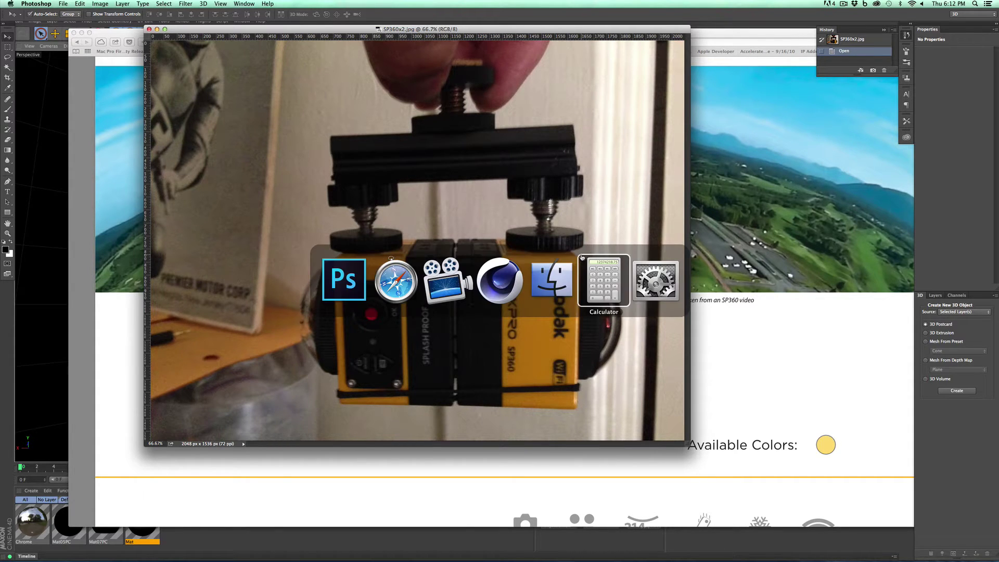
{"action": "left_click", "coordinate": [559, 268]}
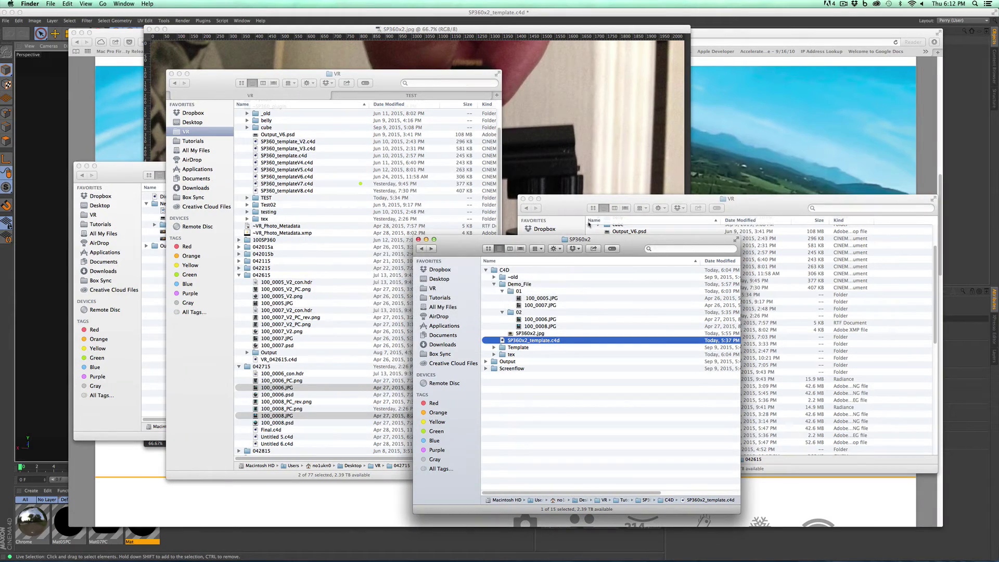
{"action": "left_click", "coordinate": [555, 299]}
{"action": "key", "text": "space"}
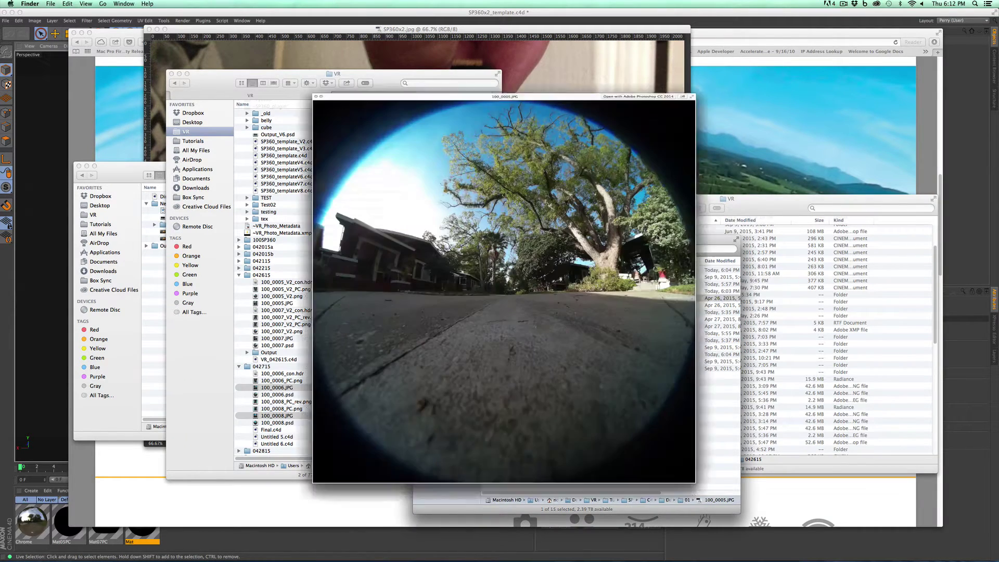
{"action": "key", "text": "Down"}
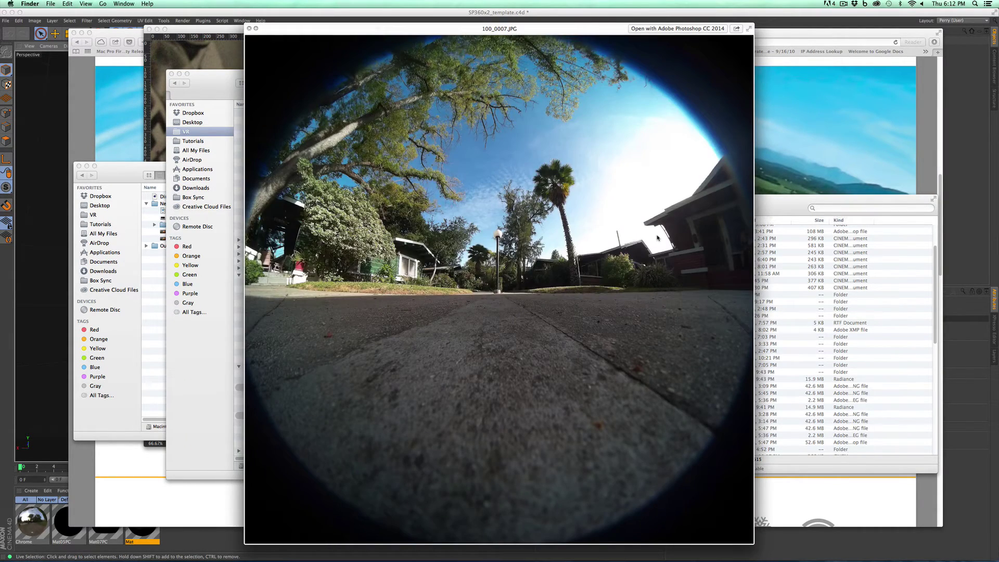
{"action": "key", "text": "Up"}
{"action": "key", "text": "Down"}
{"action": "key", "text": "Up"}
{"action": "key", "text": "Down"}
{"action": "key", "text": "space"}
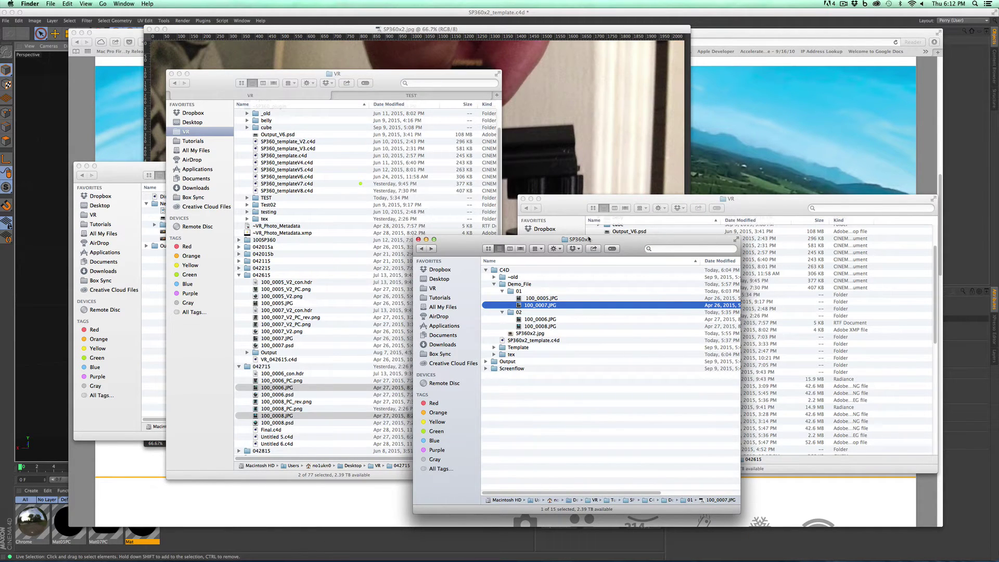
Step: Reposition the SP360x2 folder window and select both 100_0005.JPG and 100_0007.JPG
{"action": "left_click_drag", "start_coordinate": [545, 237], "coordinate": [544, 235]}
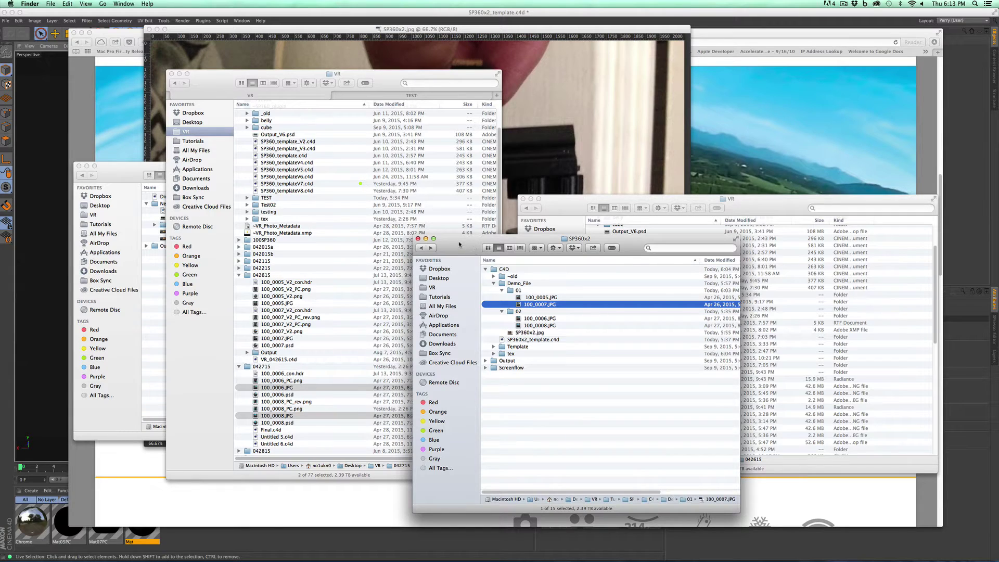
{"action": "left_click_drag", "start_coordinate": [510, 245], "coordinate": [507, 238]}
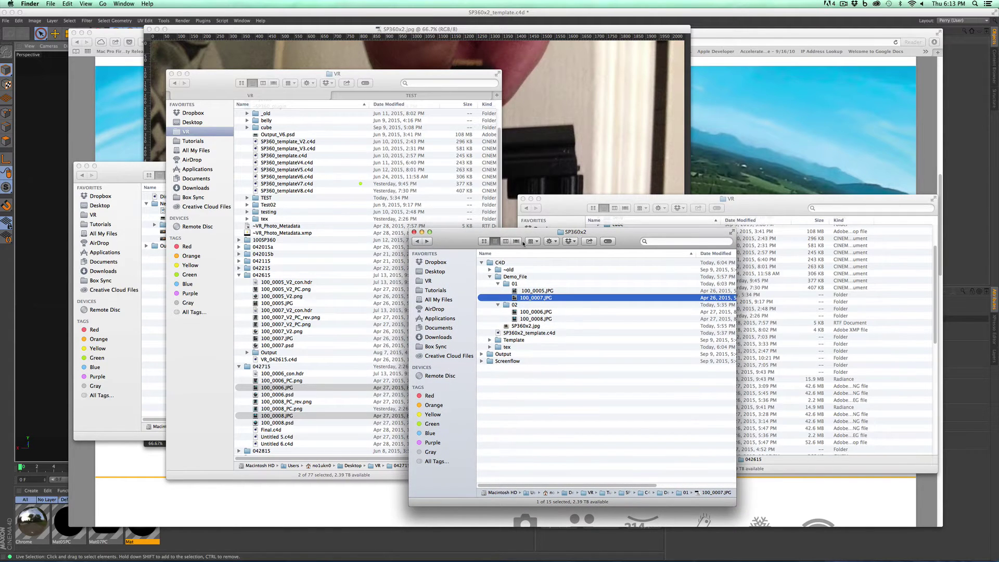
{"action": "left_click", "coordinate": [539, 291], "text": "shift"}
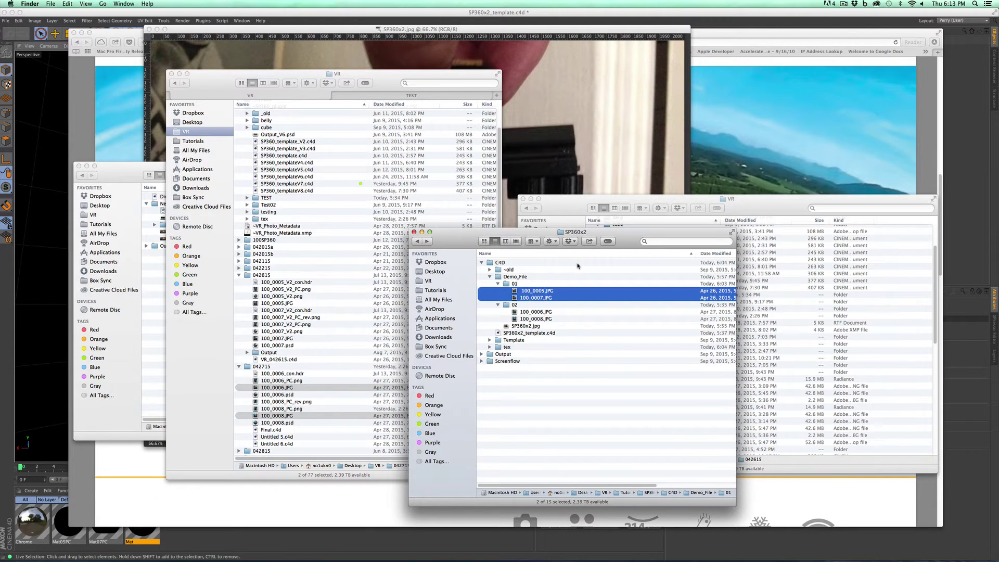
Step: Open both photos and unwrap 100_0007.JPG with Polar to Rectangular, saving it as JPEG
{"action": "key", "text": "super+o"}
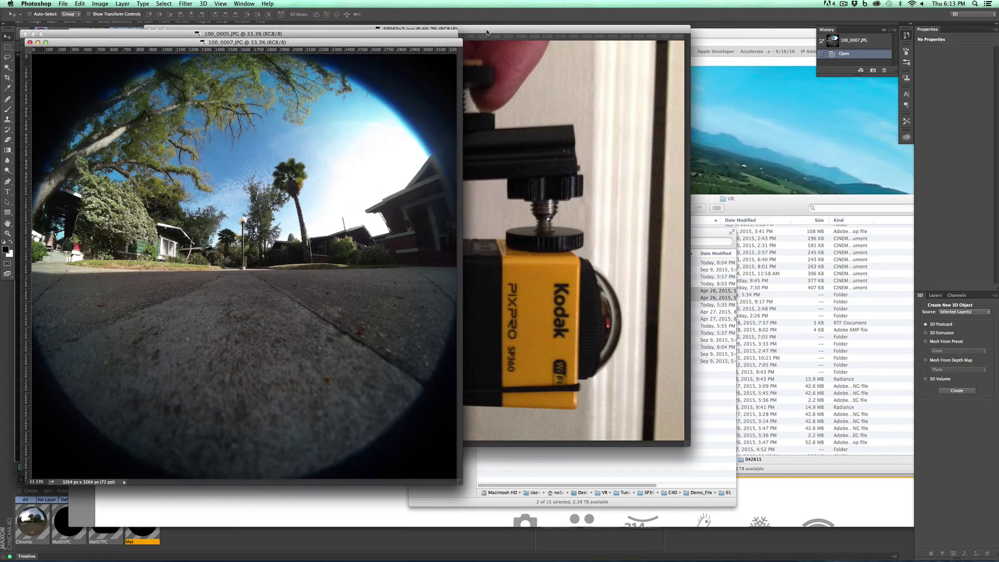
{"action": "left_click_drag", "start_coordinate": [457, 43], "coordinate": [479, 45]}
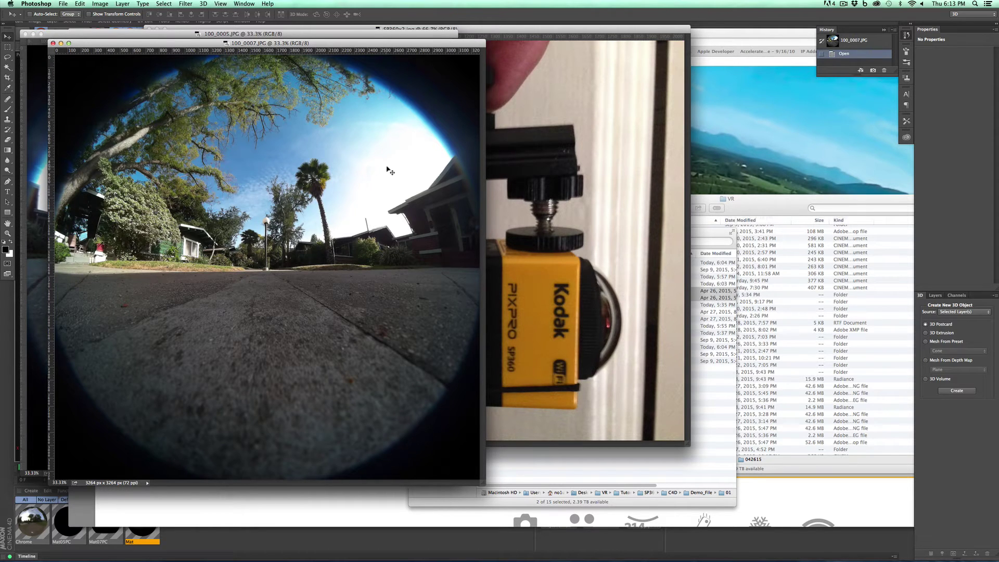
{"action": "left_click", "coordinate": [189, 3]}
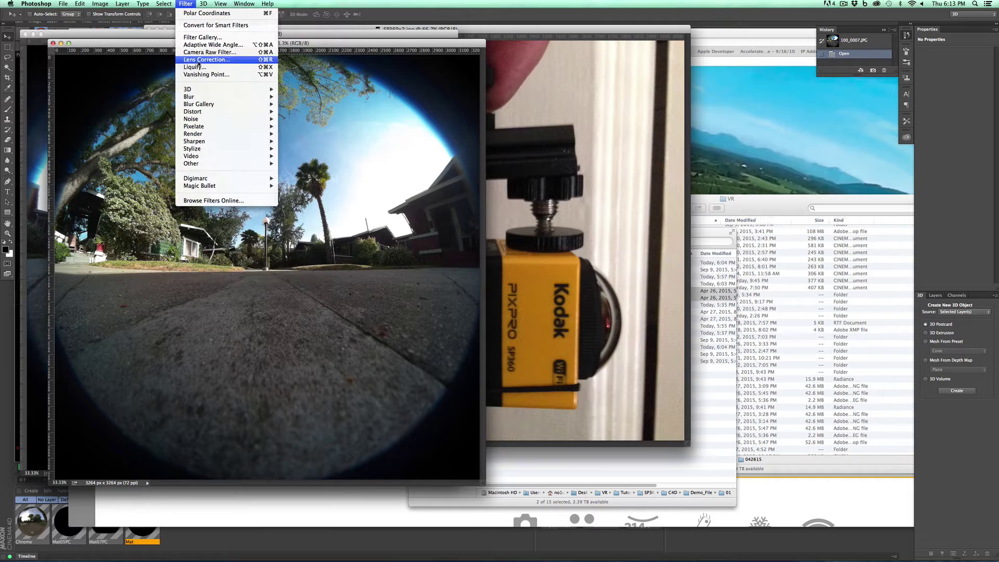
{"action": "mouse_move", "coordinate": [223, 111]}
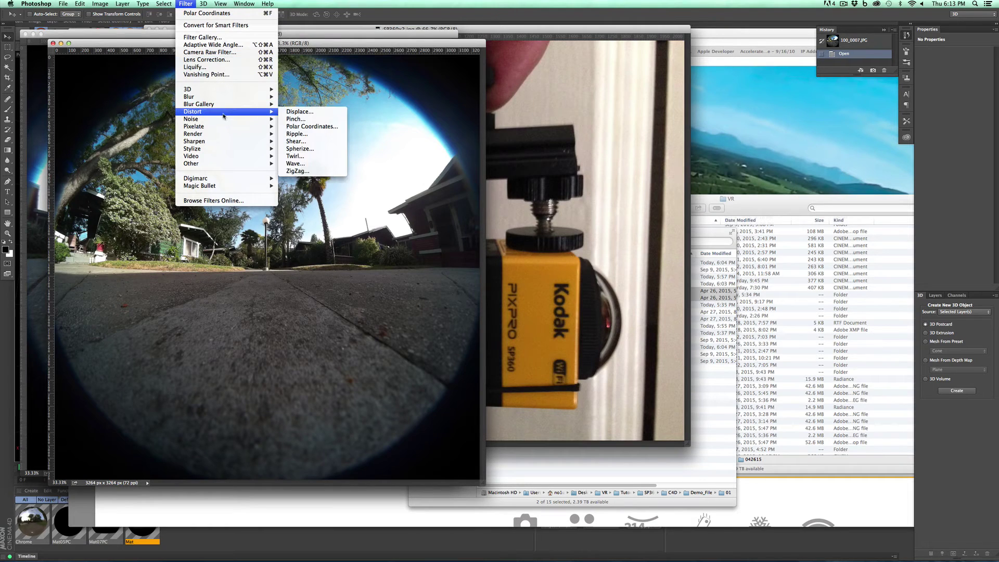
{"action": "left_click", "coordinate": [311, 126]}
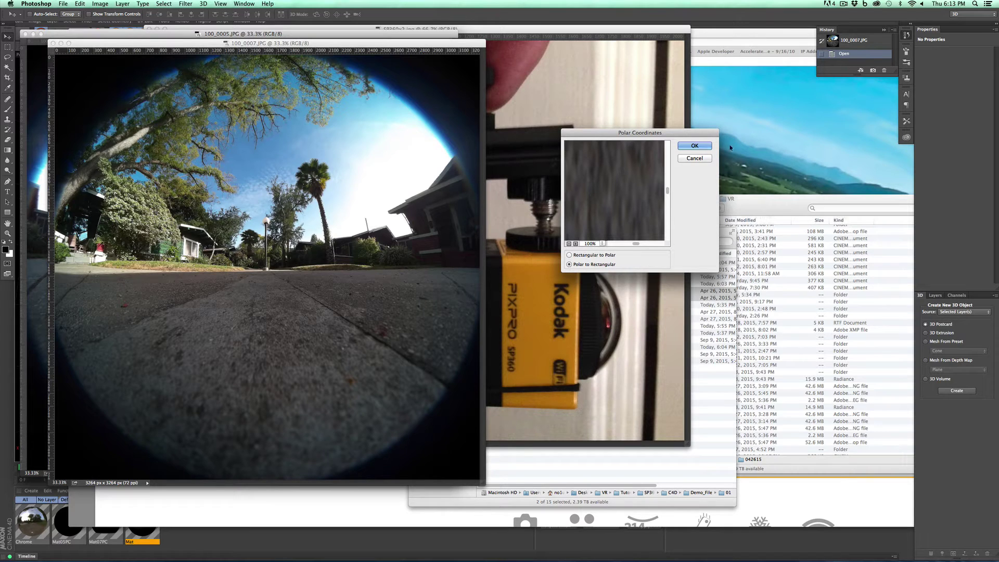
{"action": "left_click", "coordinate": [692, 146]}
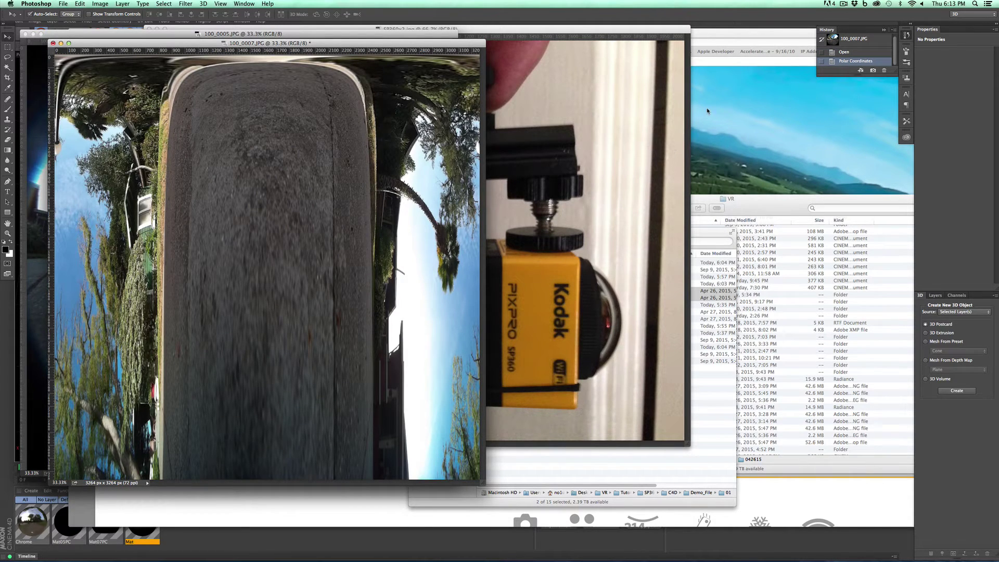
{"action": "key", "text": "super+w"}
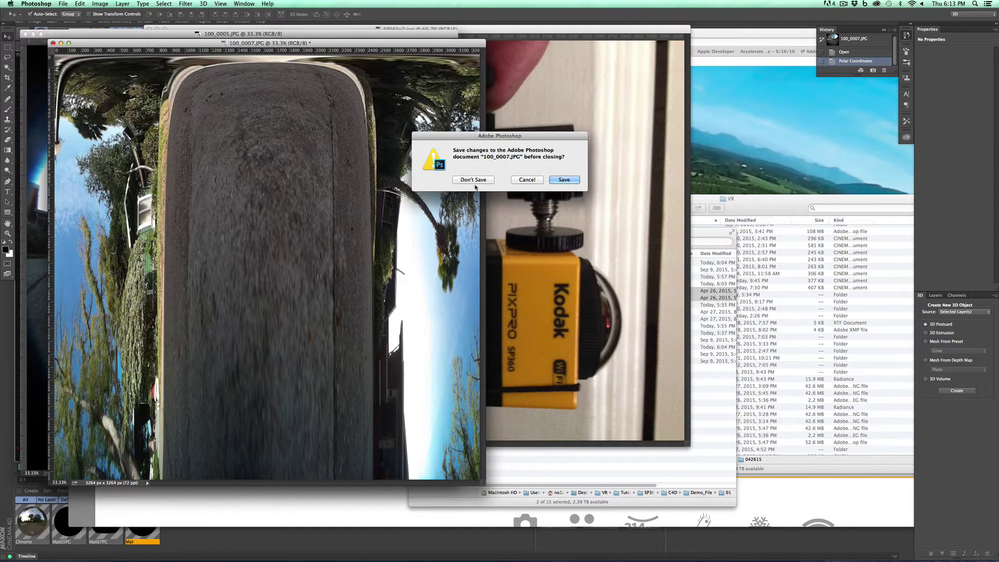
{"action": "left_click", "coordinate": [562, 181]}
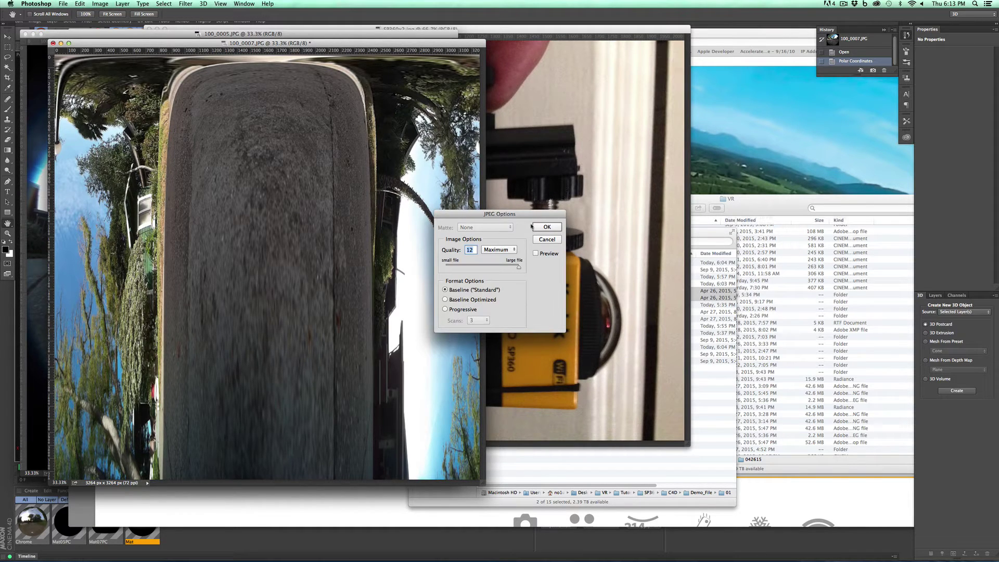
{"action": "left_click", "coordinate": [556, 225]}
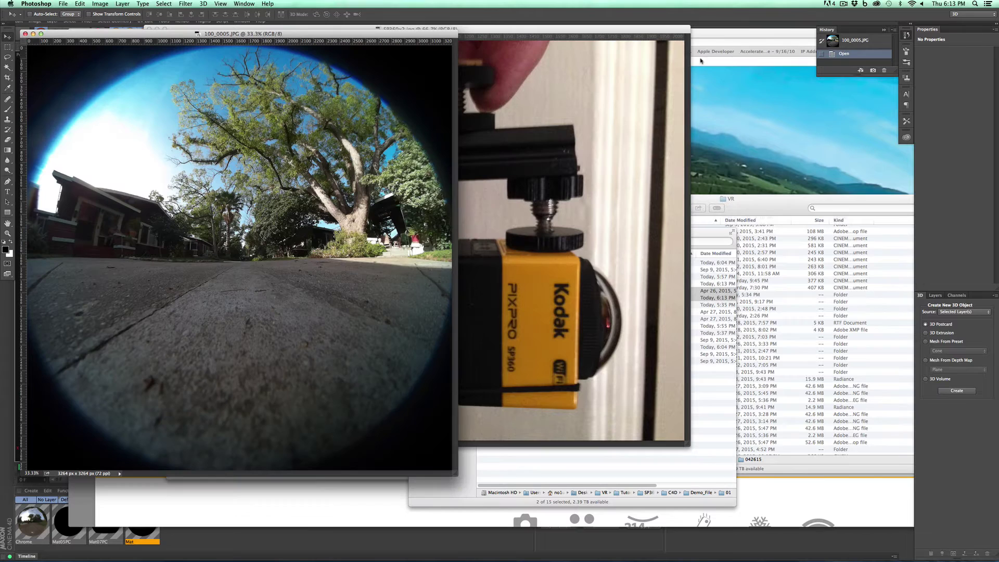
Step: Apply Polar Coordinates to 100_0005.JPG and close it, saving the changes
{"action": "left_click", "coordinate": [185, 5]}
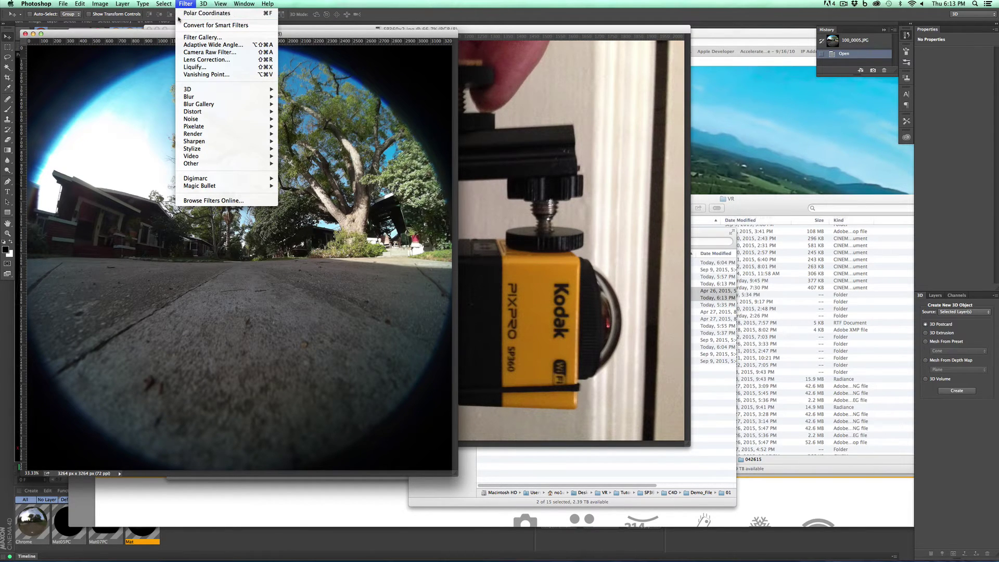
{"action": "left_click", "coordinate": [187, 14]}
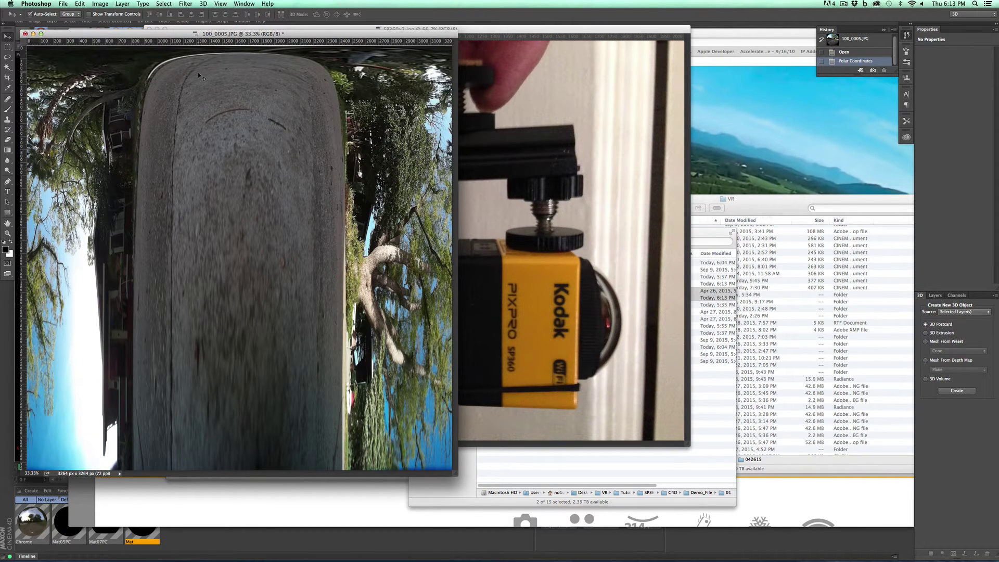
{"action": "key", "text": "super+w"}
{"action": "left_click", "coordinate": [557, 181]}
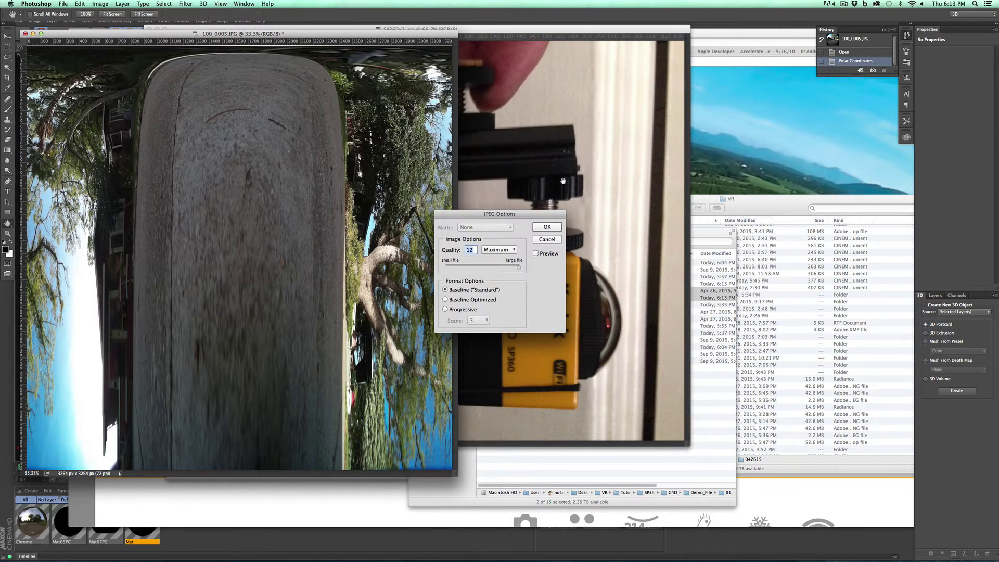
Step: Finish saving 100_0005.JPG as JPEG, then check the converted image in Finder's Quick Look
{"action": "left_click", "coordinate": [547, 228]}
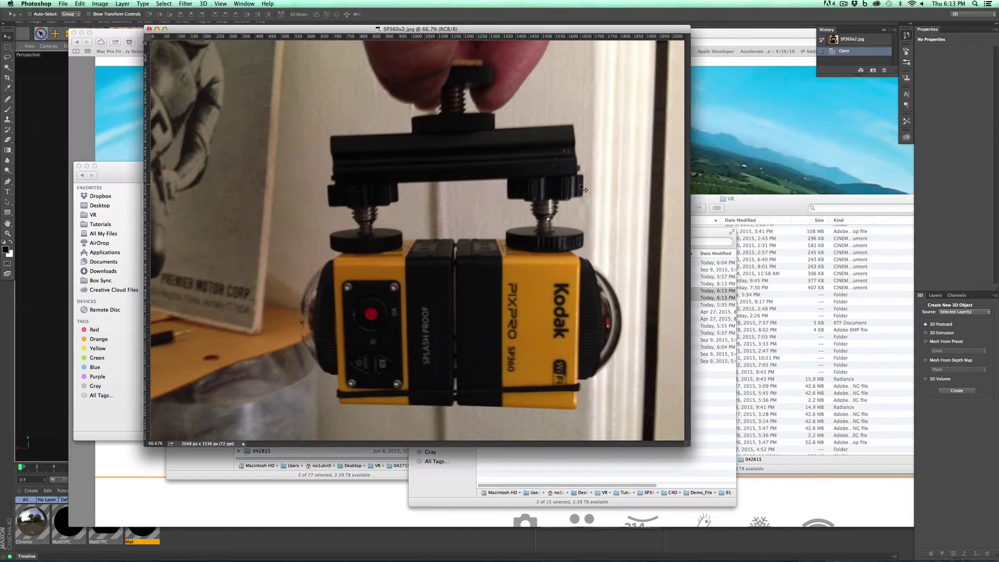
{"action": "key", "text": "super+Tab"}
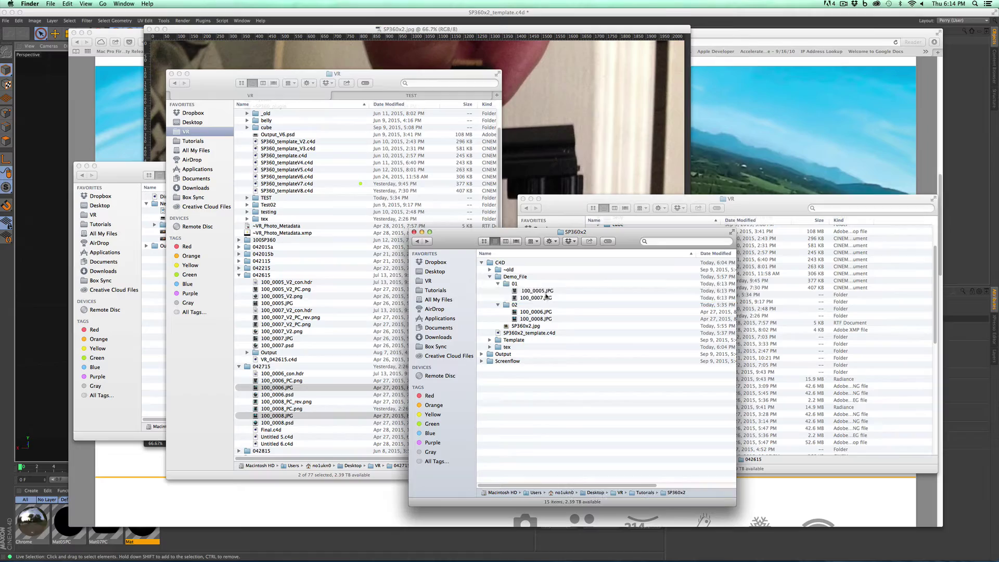
{"action": "left_click", "coordinate": [547, 291]}
{"action": "key", "text": "space"}
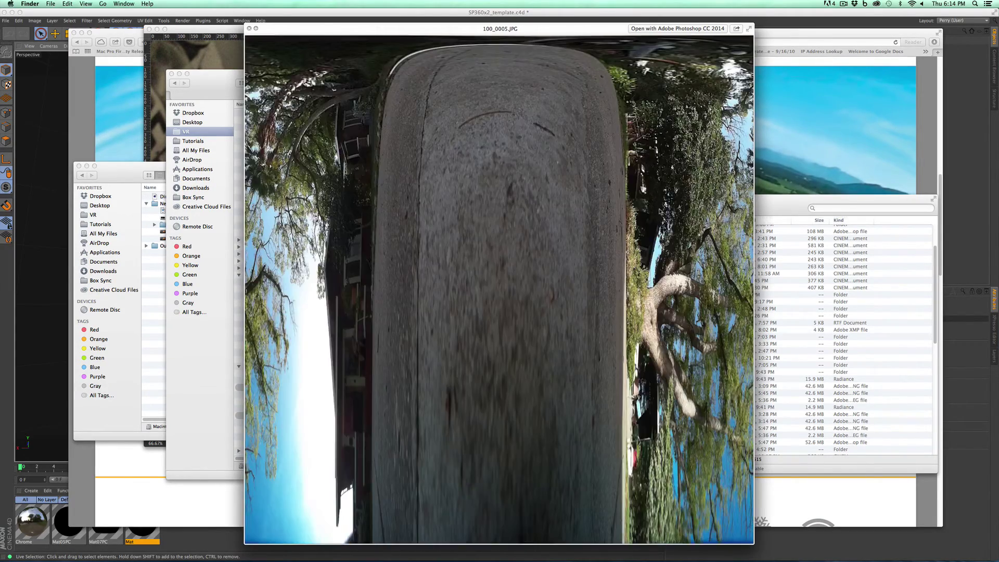
{"action": "key", "text": "space"}
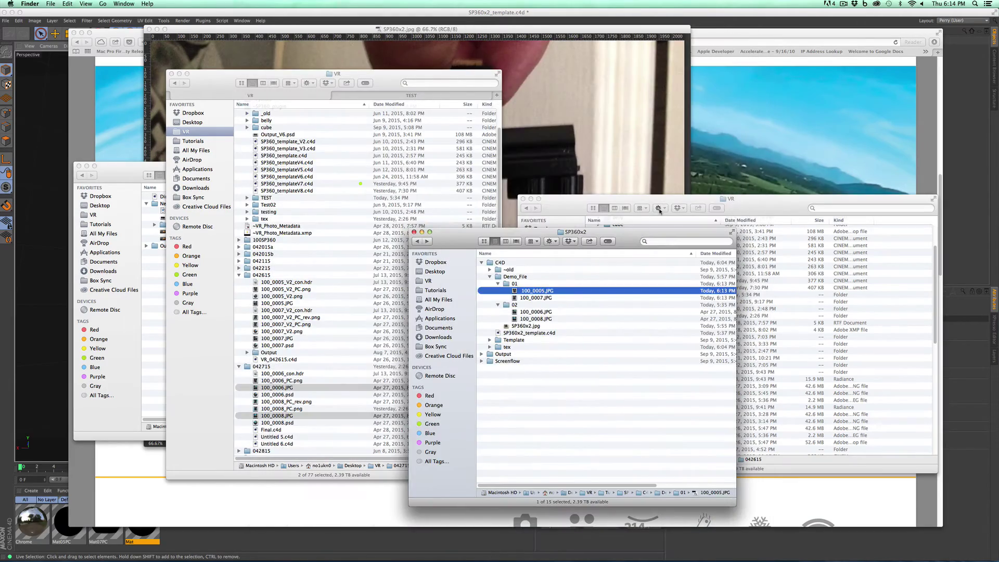
{"action": "key", "text": "space"}
{"action": "key", "text": "space"}
{"action": "key", "text": "space"}
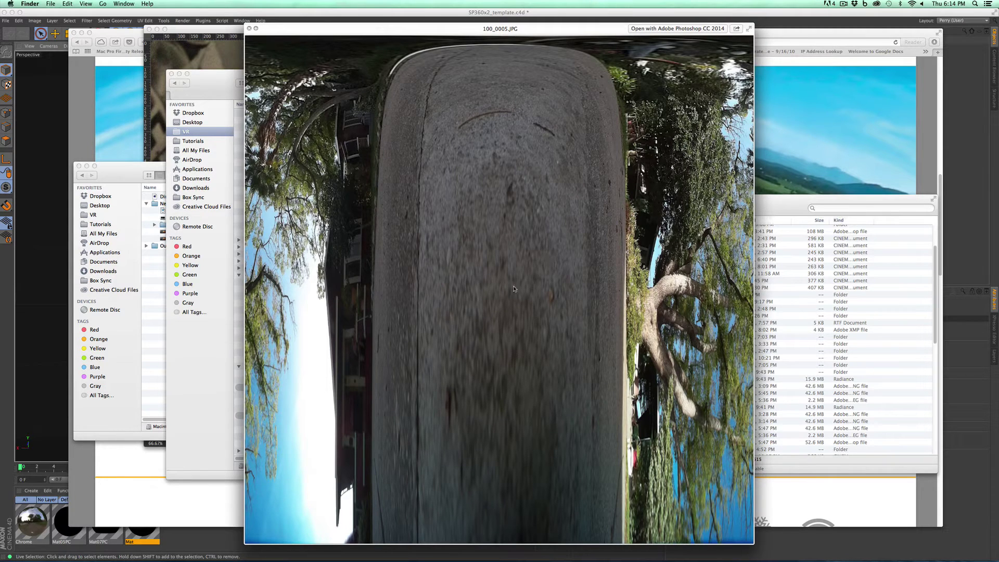
{"action": "key", "text": "space"}
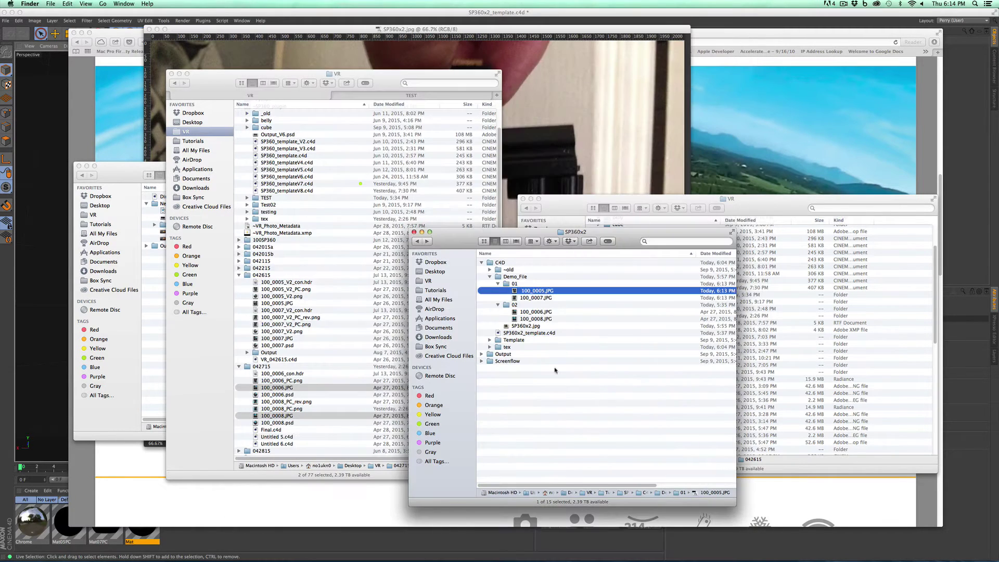
Step: Compare Quick Look previews of 100_0006.JPG and the rotated 100_0005.JPG, then return to Cinema 4D
{"action": "left_click", "coordinate": [552, 312]}
{"action": "key", "text": "space"}
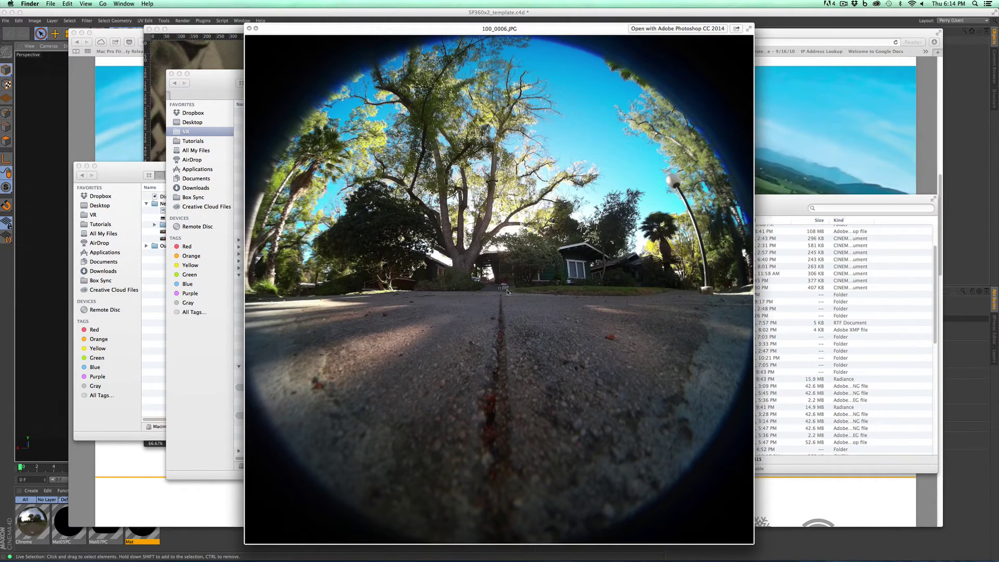
{"action": "key", "text": "space"}
{"action": "left_click", "coordinate": [540, 291]}
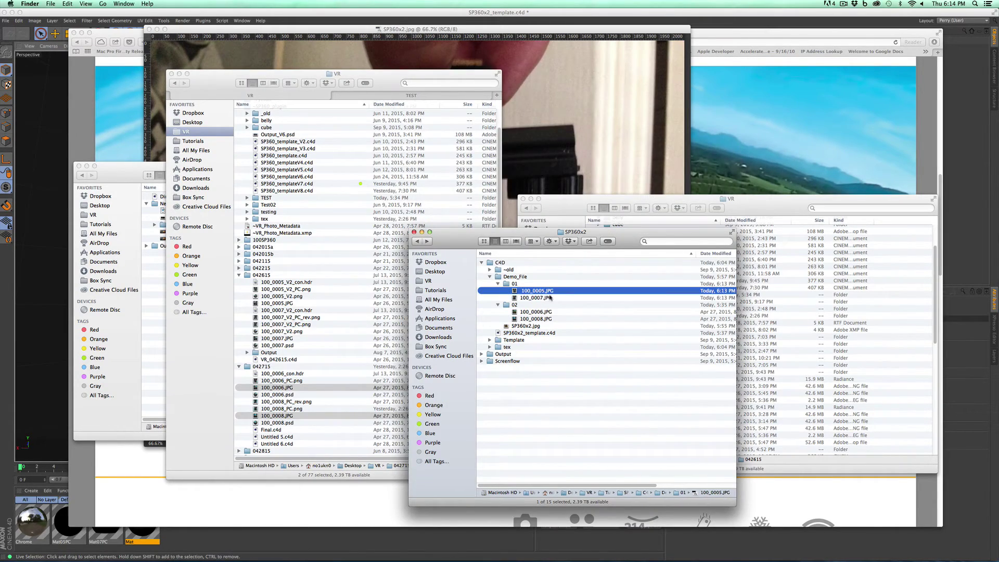
{"action": "key", "text": "space"}
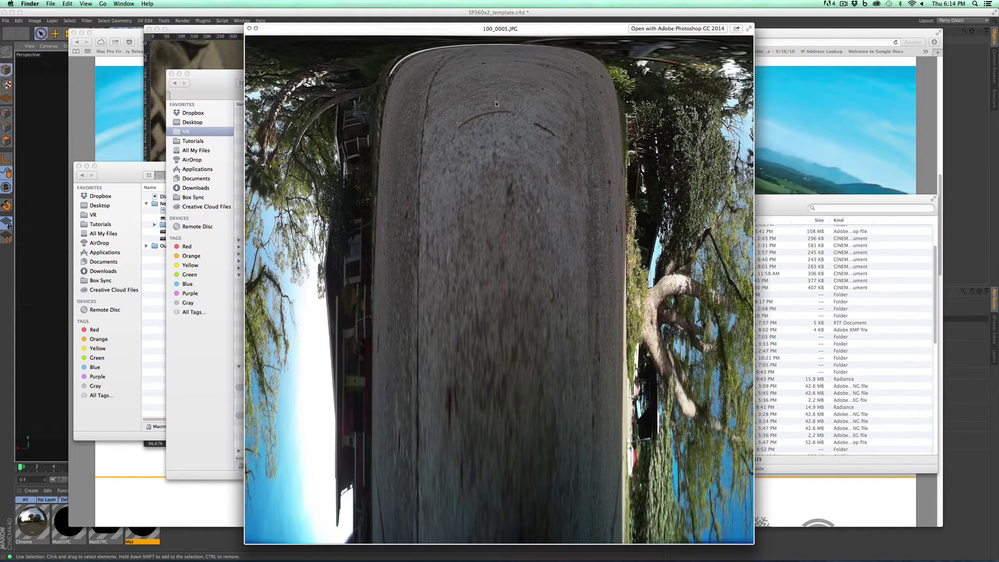
{"action": "key", "text": "space"}
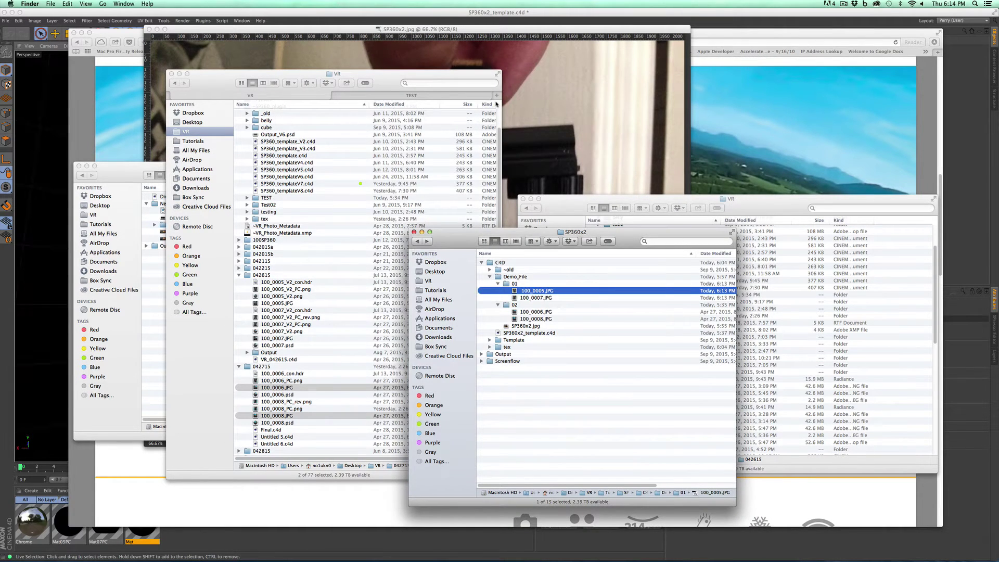
{"action": "key", "text": "super+Tab"}
{"action": "key", "text": "super+Tab"}
{"action": "key", "text": "super+Tab"}
{"action": "key", "text": "super+Tab"}
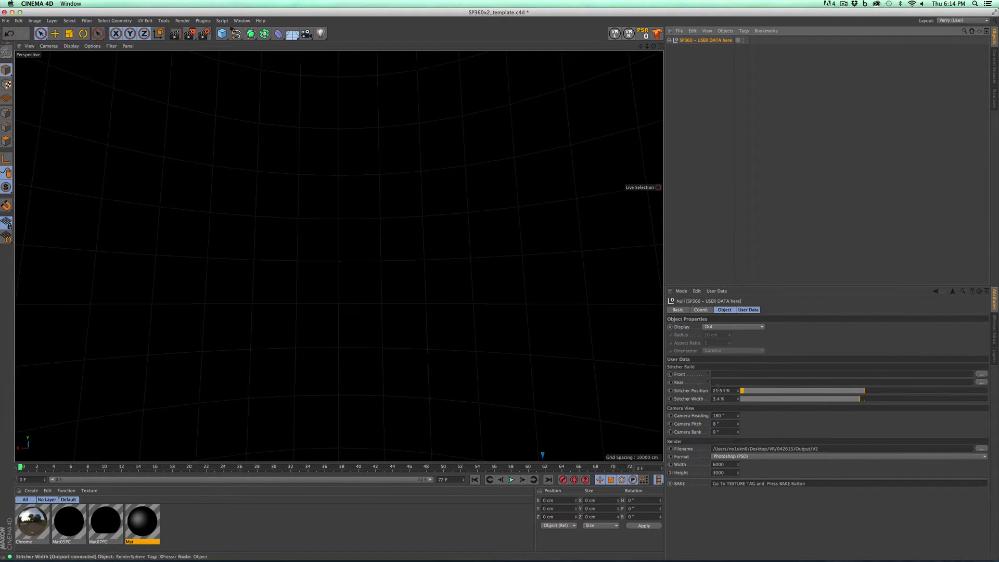
Step: Load 01/100_0005.JPG as the stitcher's Front image and 01/100_0007.JPG as Rear, keeping original locations
{"action": "left_click", "coordinate": [981, 374]}
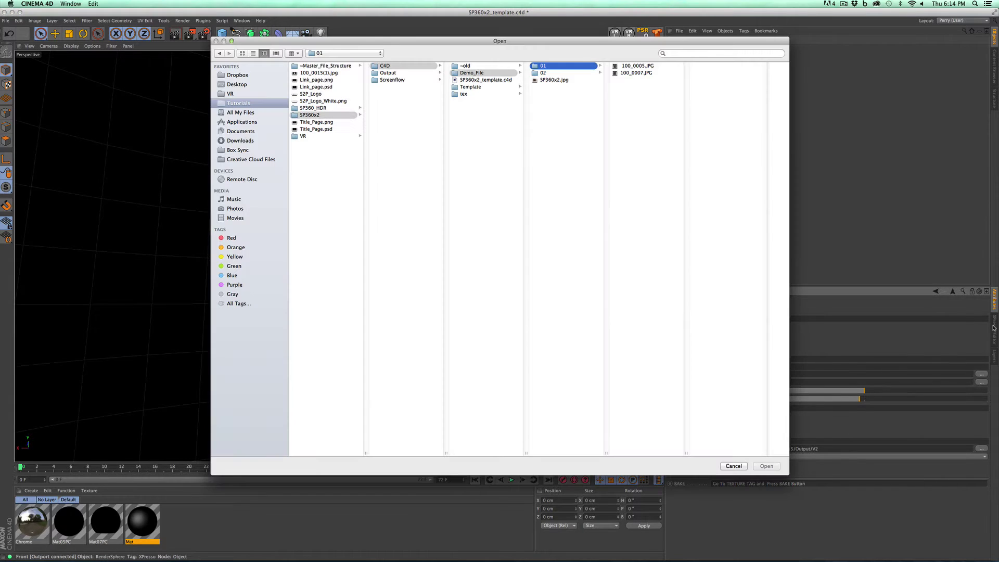
{"action": "left_click", "coordinate": [639, 66]}
{"action": "left_click", "coordinate": [766, 465]}
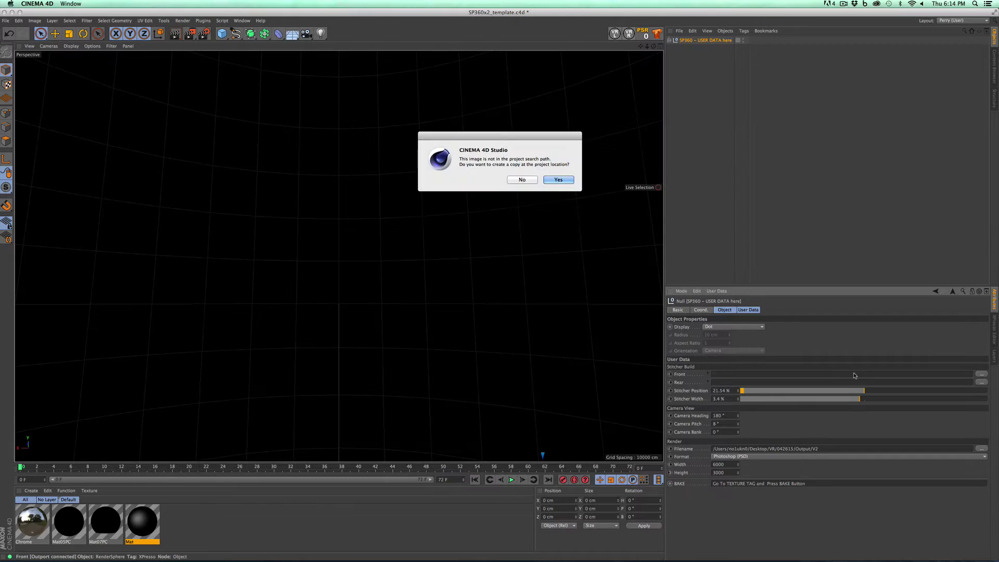
{"action": "left_click", "coordinate": [521, 179]}
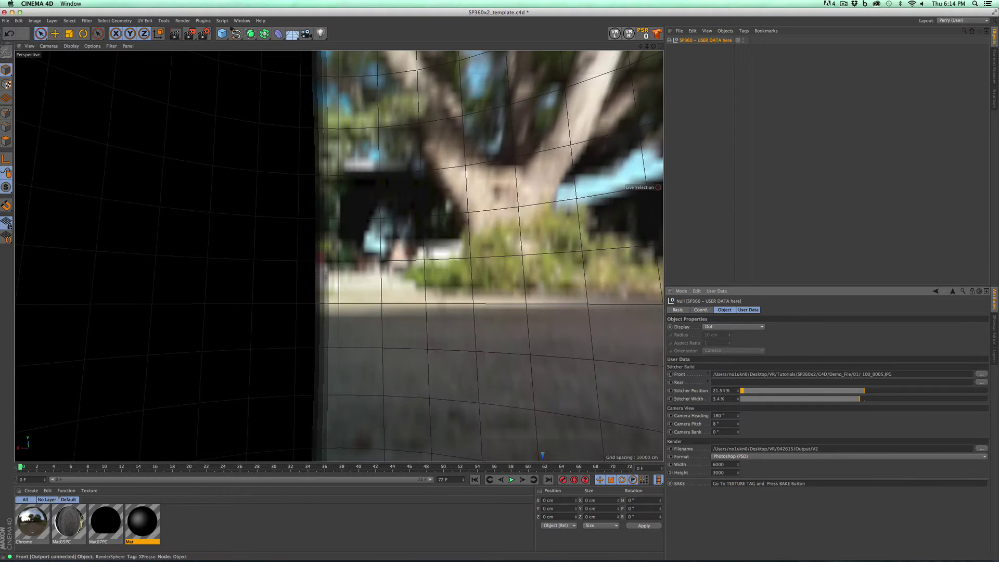
{"action": "left_click", "coordinate": [980, 382]}
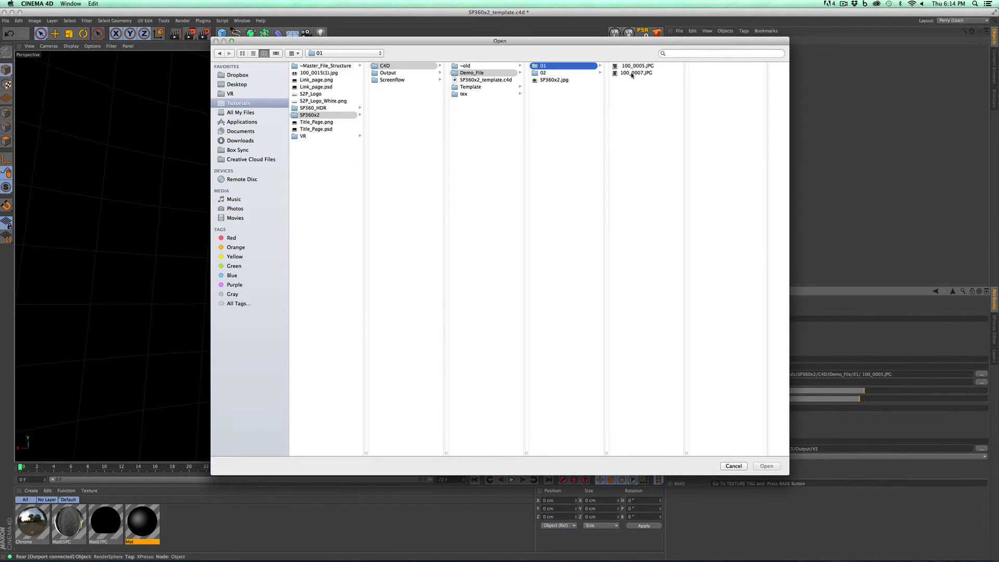
{"action": "left_click", "coordinate": [639, 73]}
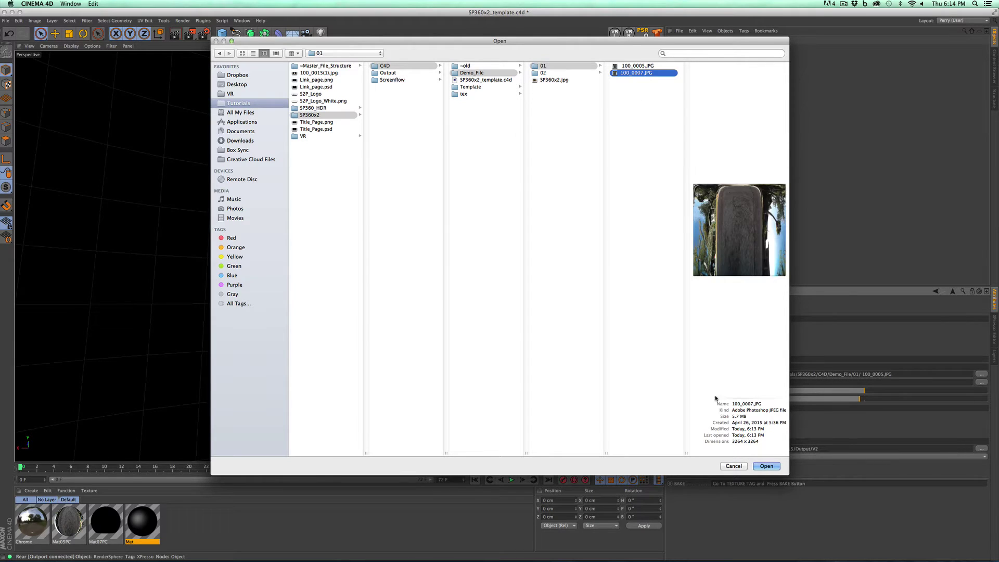
{"action": "left_click", "coordinate": [766, 466]}
{"action": "left_click", "coordinate": [524, 181]}
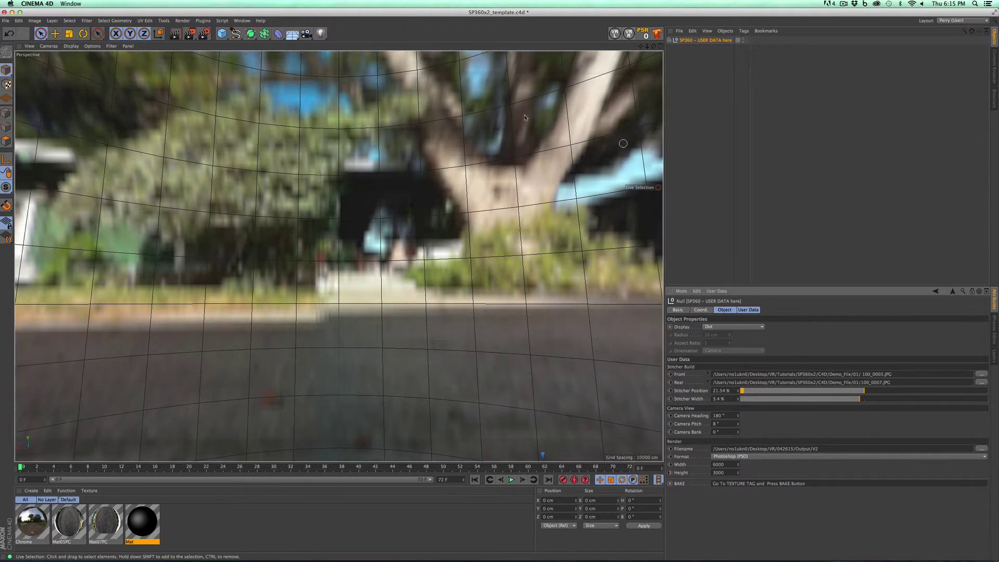
Step: Start an Interactive Render Region and stretch it over the whole viewport
{"action": "left_click", "coordinate": [189, 36]}
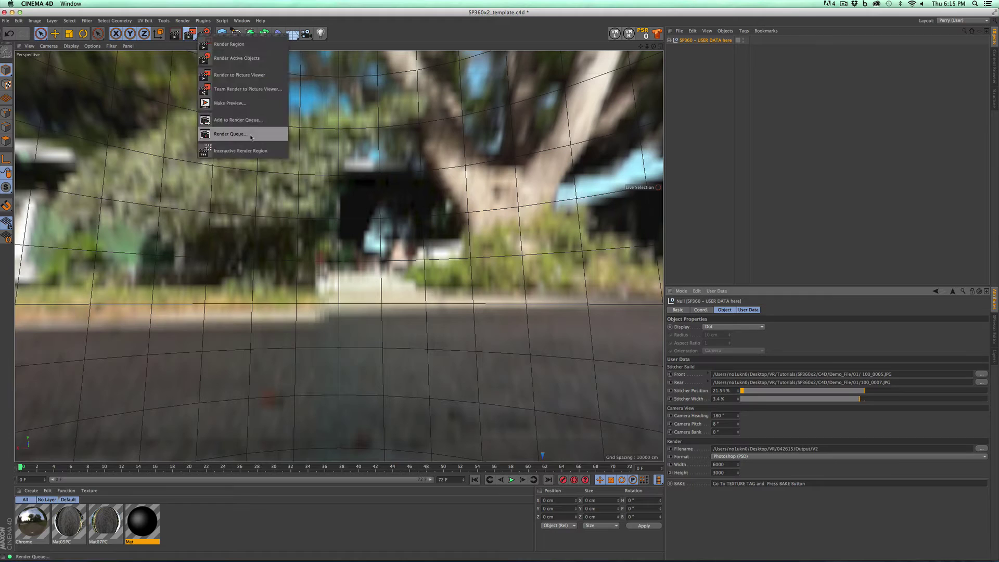
{"action": "left_click", "coordinate": [254, 151]}
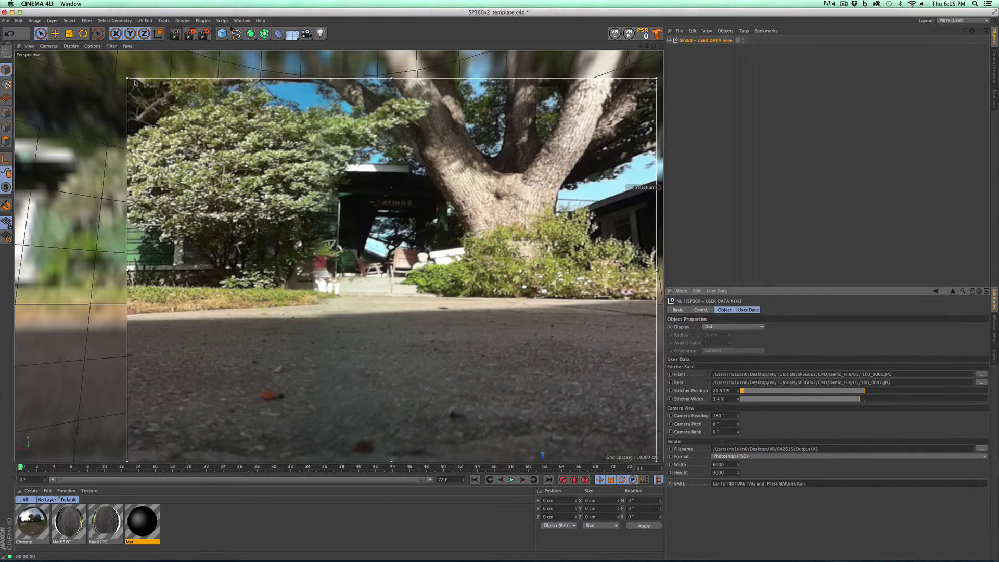
{"action": "left_click_drag", "start_coordinate": [127, 78], "coordinate": [5, 44]}
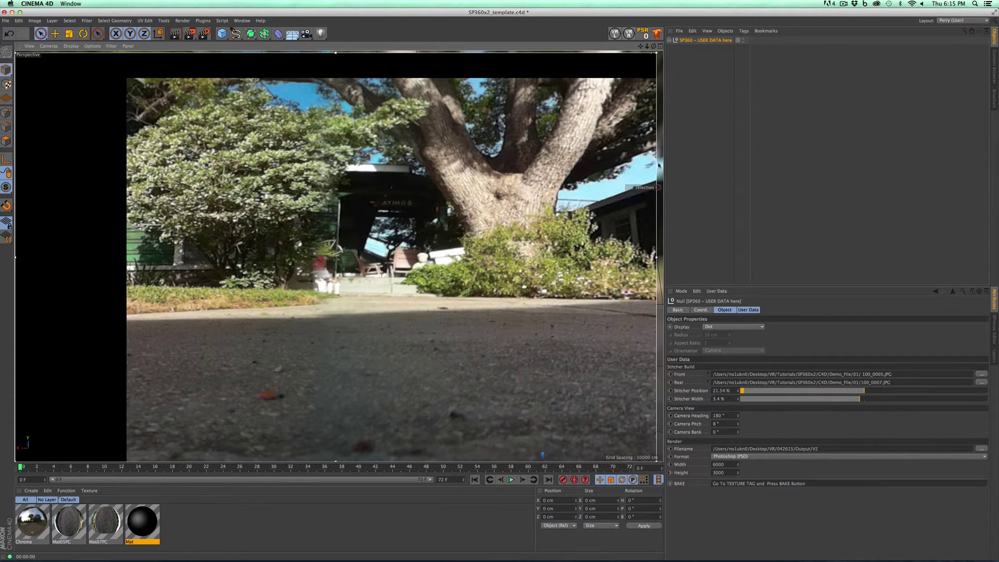
{"action": "left_click_drag", "start_coordinate": [657, 52], "coordinate": [662, 52]}
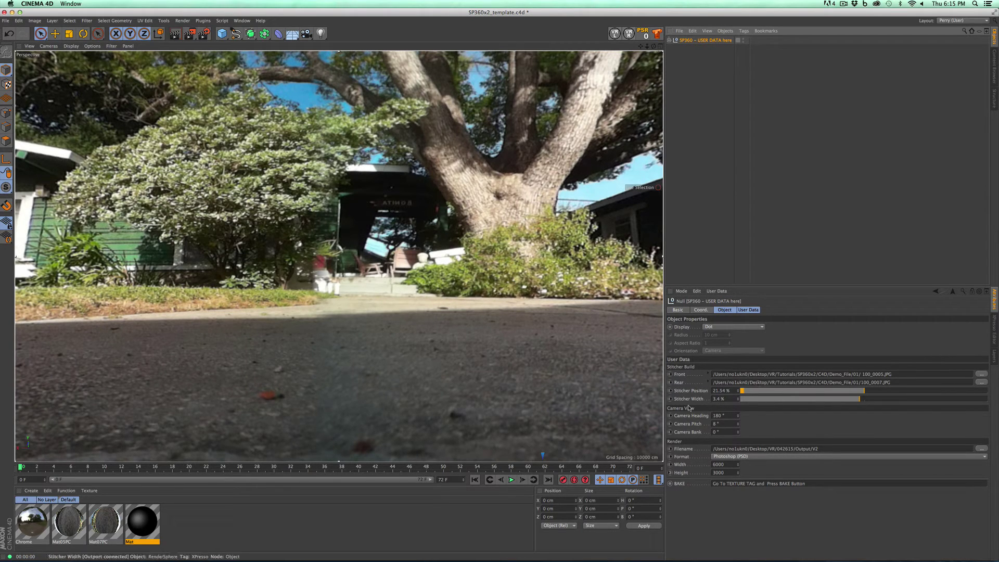
Step: Scrub Camera Heading around the panorama, then set it back to 180°
{"action": "left_click", "coordinate": [723, 416]}
{"action": "left_click_drag", "start_coordinate": [740, 418], "coordinate": [767, 431]}
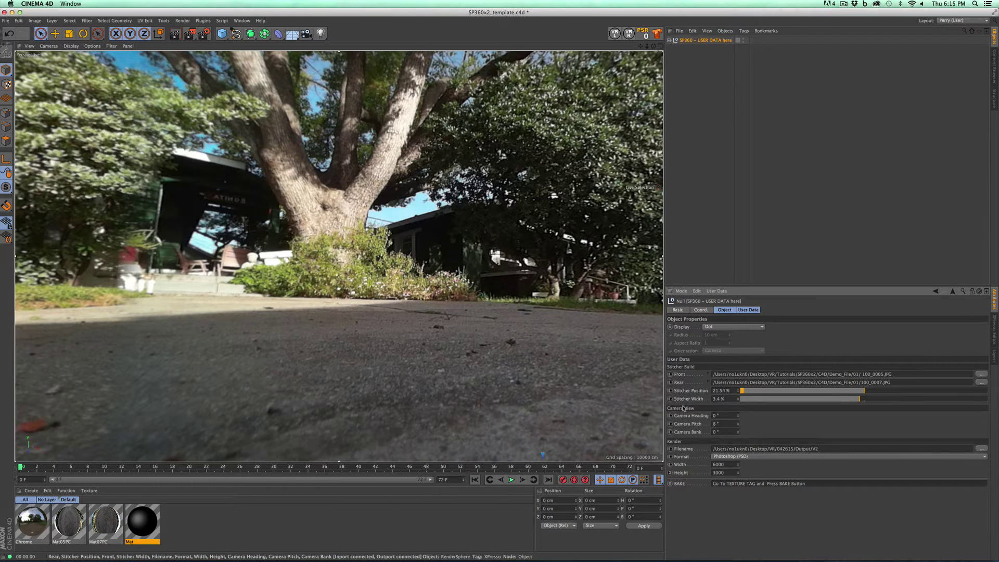
{"action": "key", "text": "ctrl+z"}
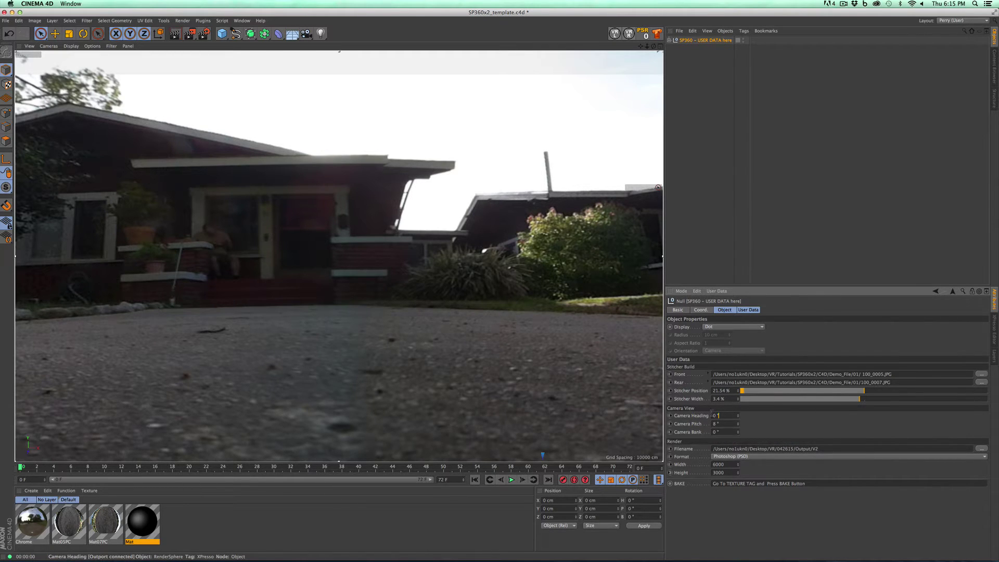
{"action": "left_click", "coordinate": [718, 415]}
{"action": "key", "text": "Return"}
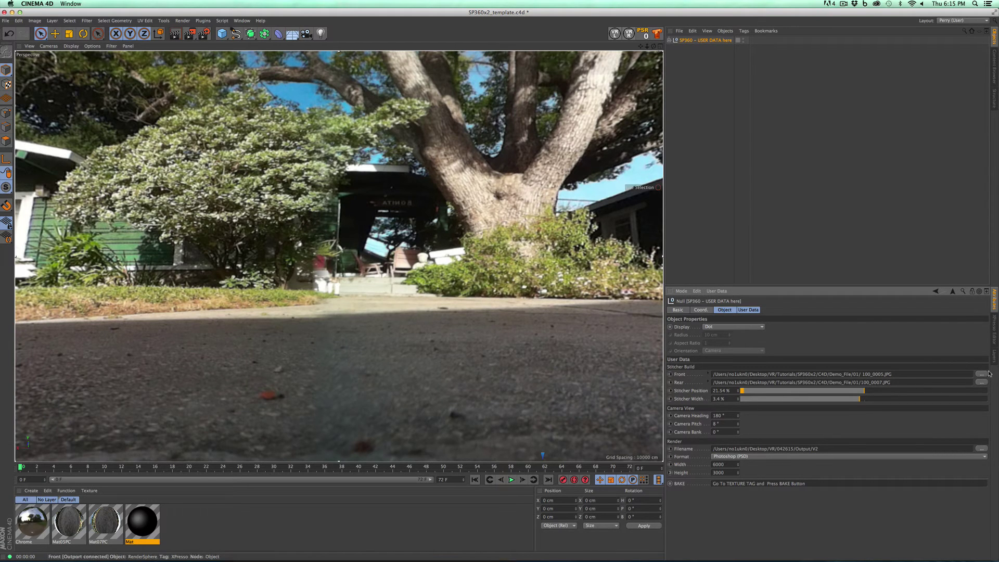
{"action": "key", "text": "super+Tab"}
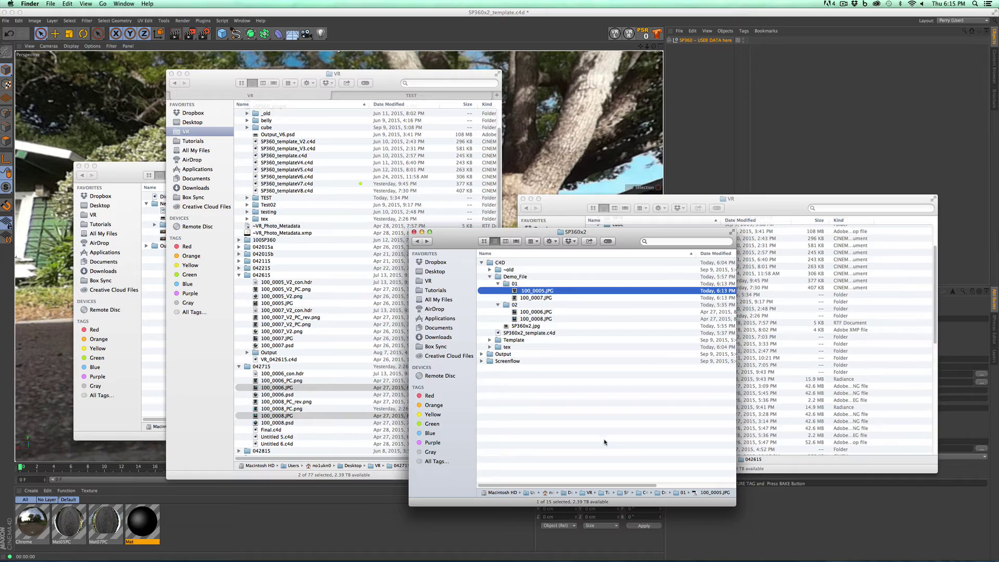
Step: Select 100_0006.JPG and 100_0008.JPG in folder 02, open them in Photoshop and apply Polar Coordinates
{"action": "left_click", "coordinate": [607, 440]}
{"action": "left_click", "coordinate": [541, 312]}
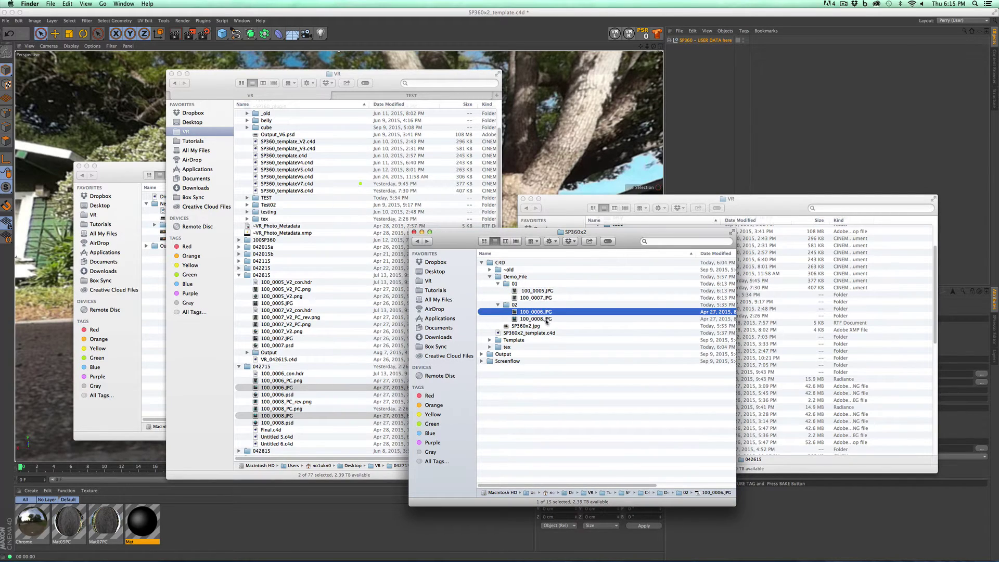
{"action": "left_click", "coordinate": [543, 318], "text": "shift"}
{"action": "double_click", "coordinate": [543, 319]}
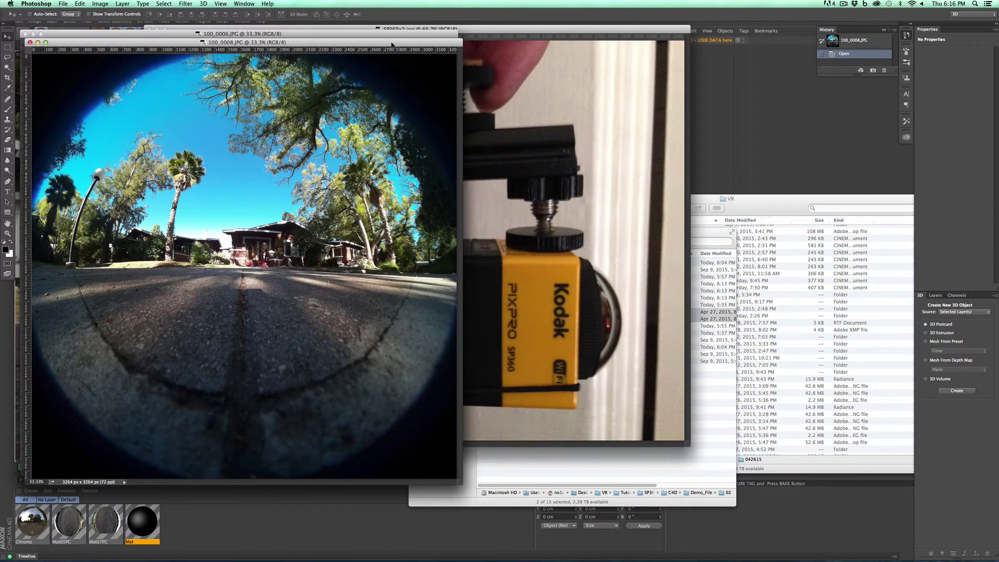
{"action": "left_click", "coordinate": [179, 4]}
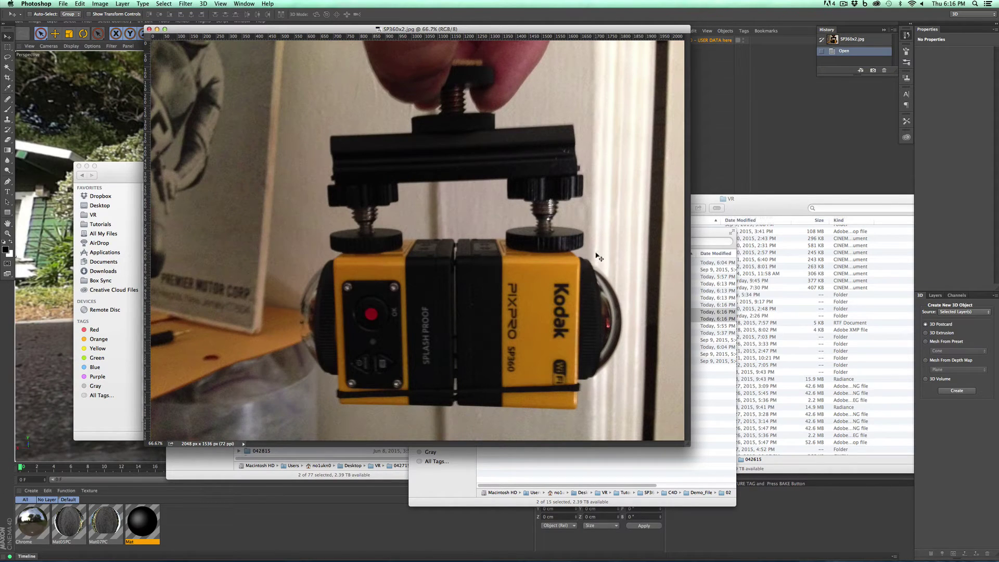
{"action": "key", "text": "super+Tab"}
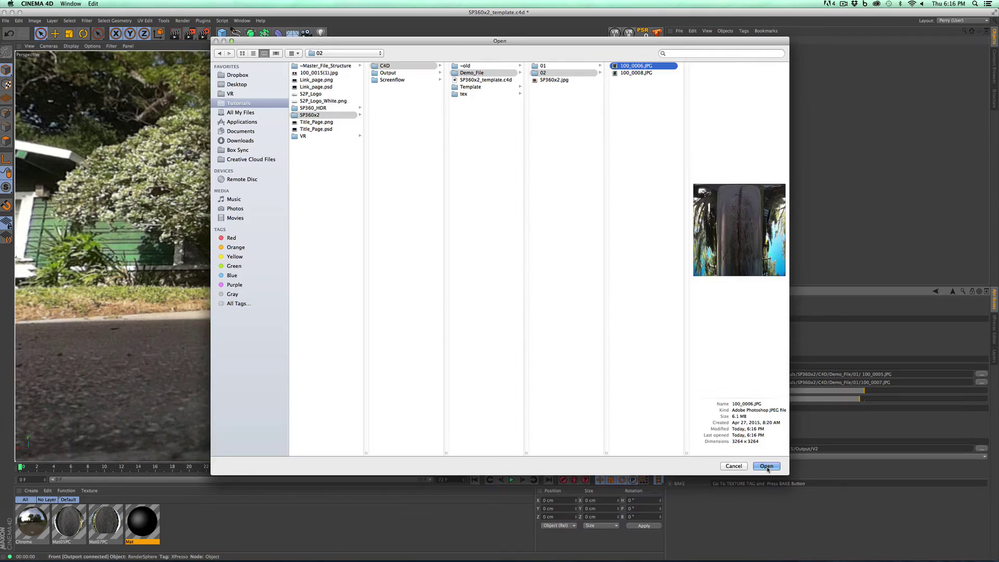
Step: Load 02/100_0006.JPG as the Front image and 02/100_0008.JPG as the Rear image
{"action": "left_click", "coordinate": [766, 466]}
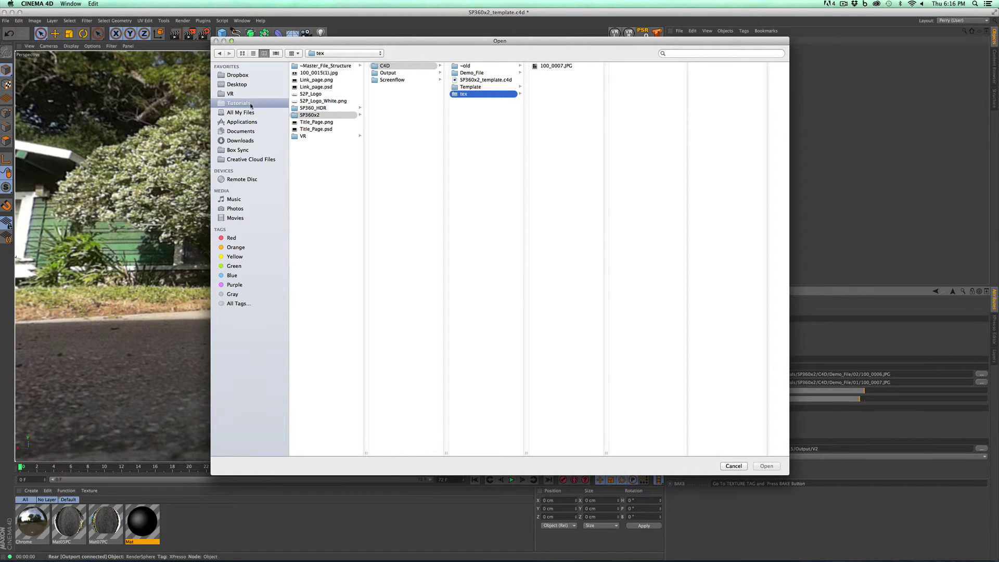
{"action": "left_click", "coordinate": [471, 73]}
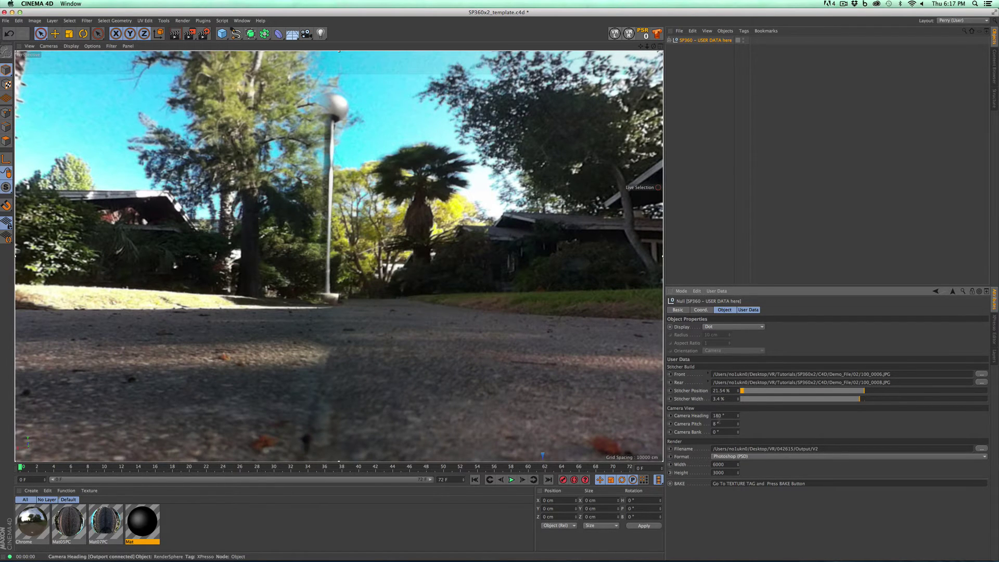
Step: Reset Camera Heading and Camera Pitch to 0°, briefly turning the heading to look around
{"action": "double_click", "coordinate": [723, 415]}
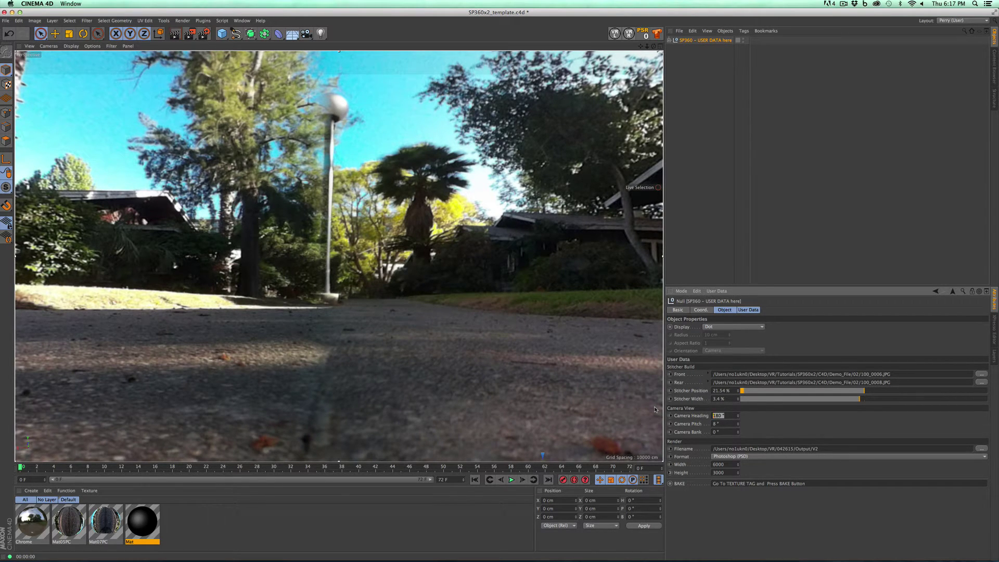
{"action": "type", "text": "0"}
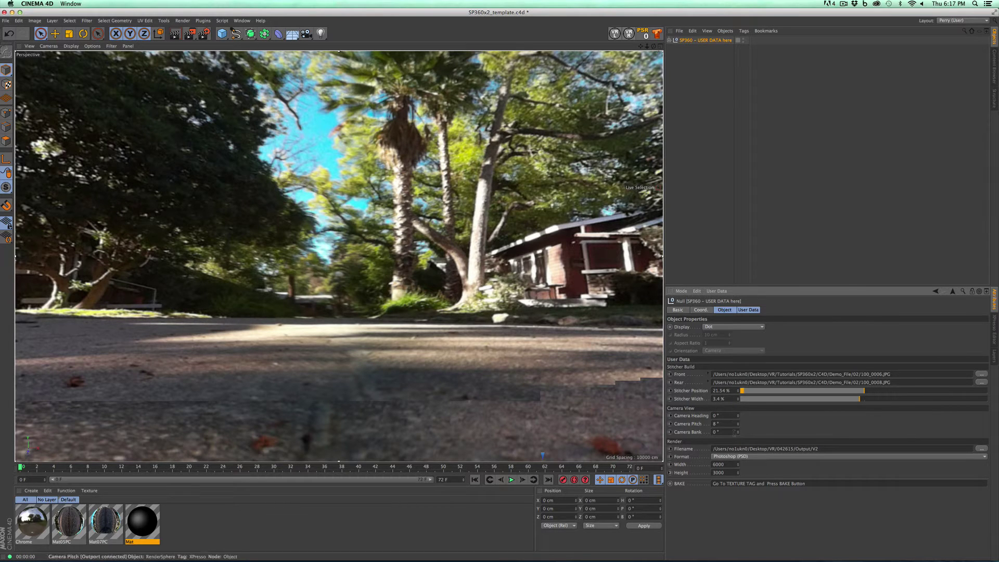
{"action": "left_click_drag", "start_coordinate": [738, 416], "coordinate": [740, 417]}
{"action": "left_click", "coordinate": [738, 422]}
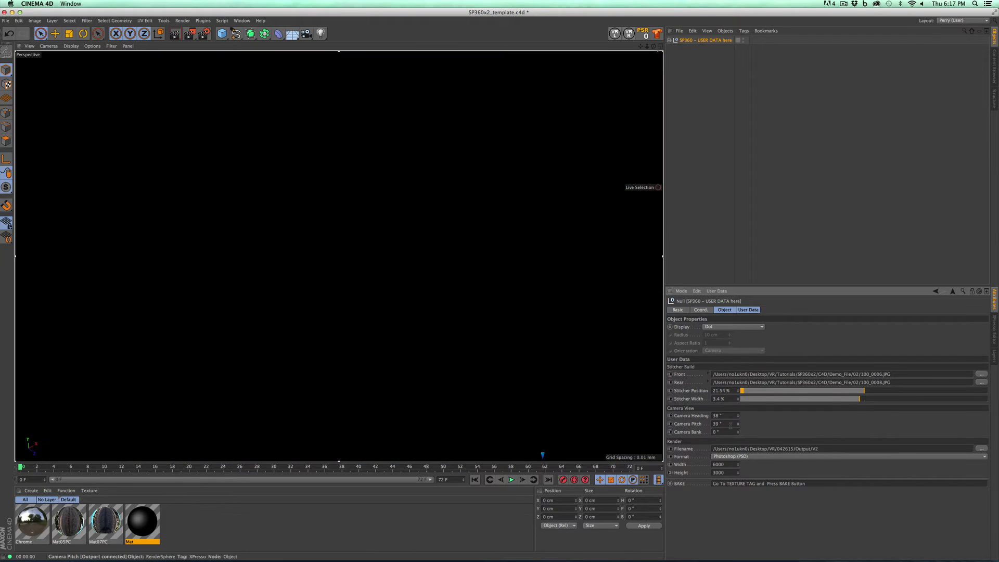
{"action": "double_click", "coordinate": [730, 424]}
{"action": "type", "text": "0"}
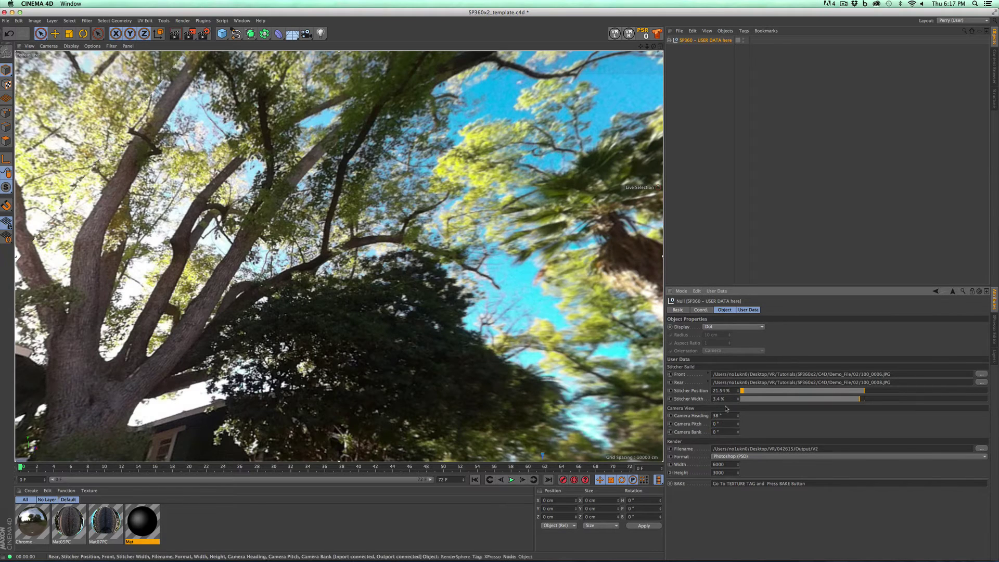
{"action": "key", "text": "Return"}
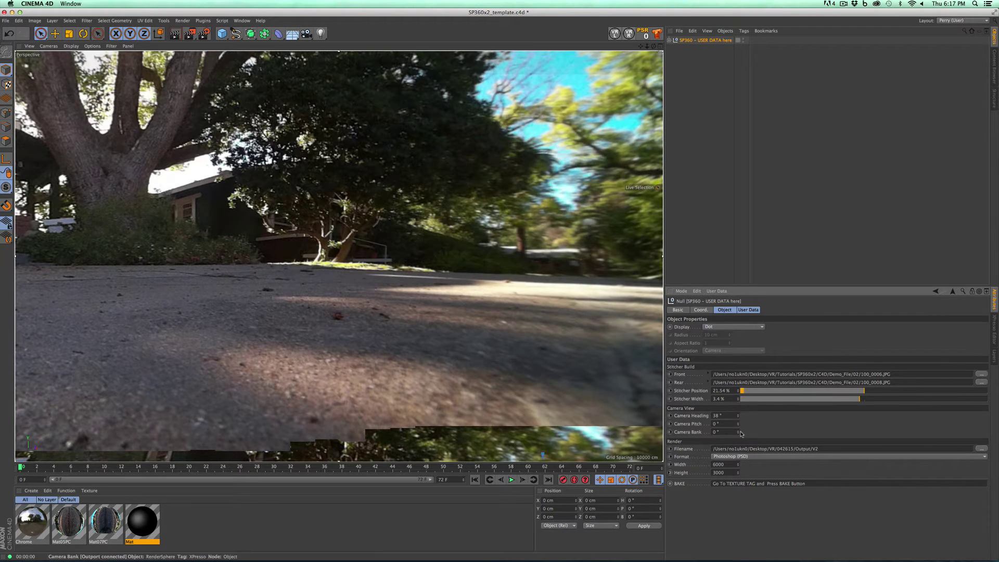
Step: Level the view with Camera Bank 0°, then swing Camera Heading round to 180°
{"action": "left_click_drag", "start_coordinate": [738, 430], "coordinate": [742, 436]}
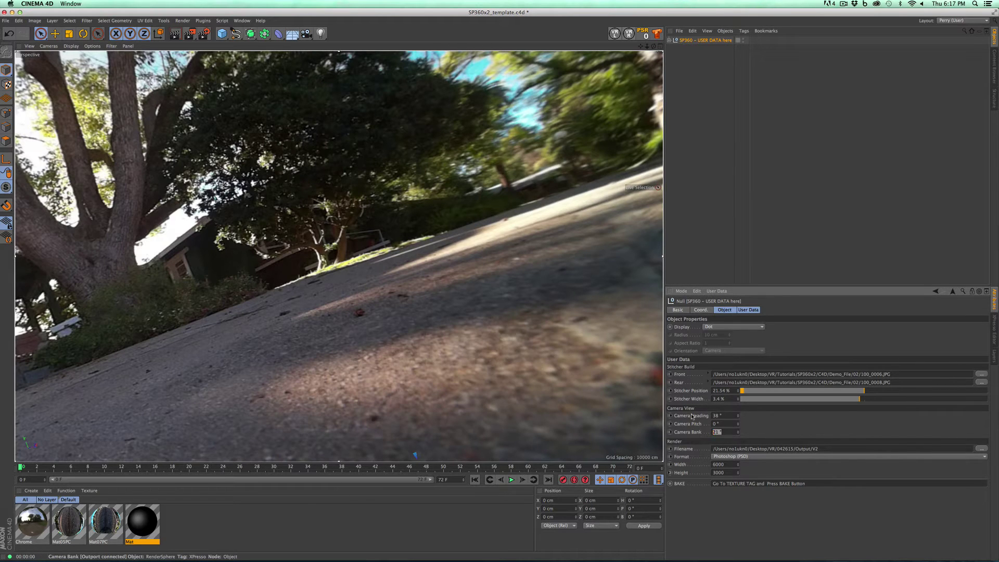
{"action": "type", "text": "0"}
{"action": "key", "text": "Return"}
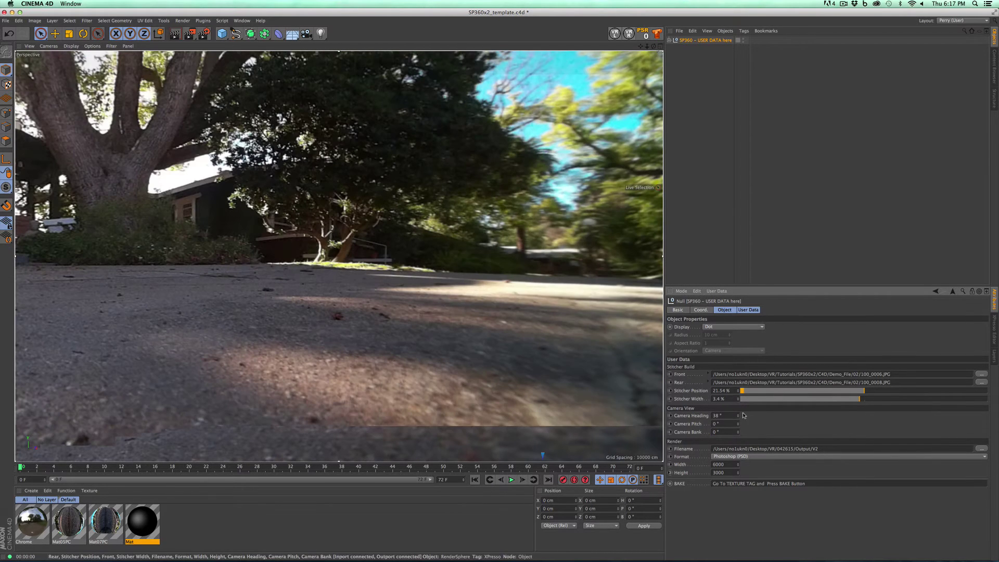
{"action": "left_click_drag", "start_coordinate": [739, 417], "coordinate": [730, 401]}
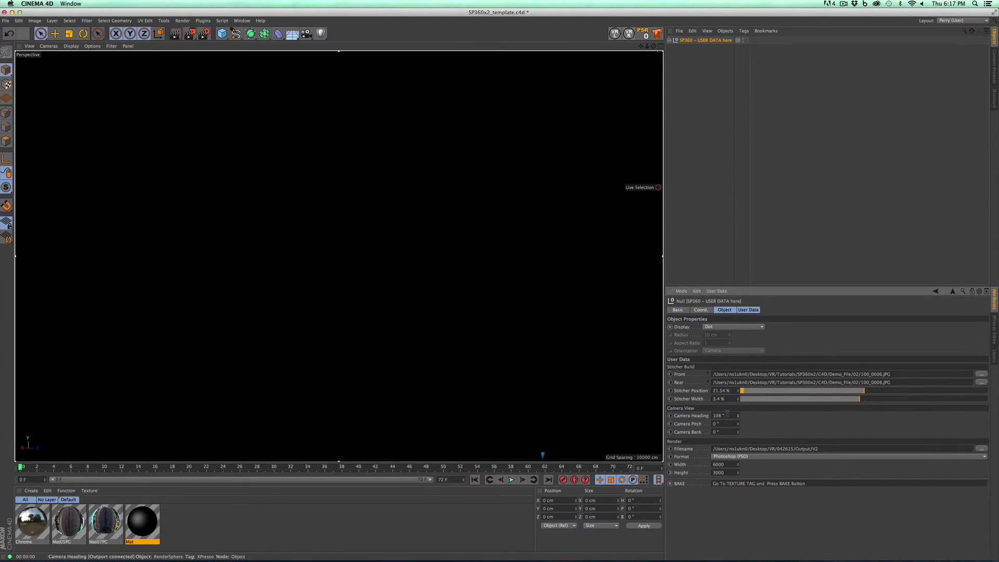
{"action": "type", "text": "18"}
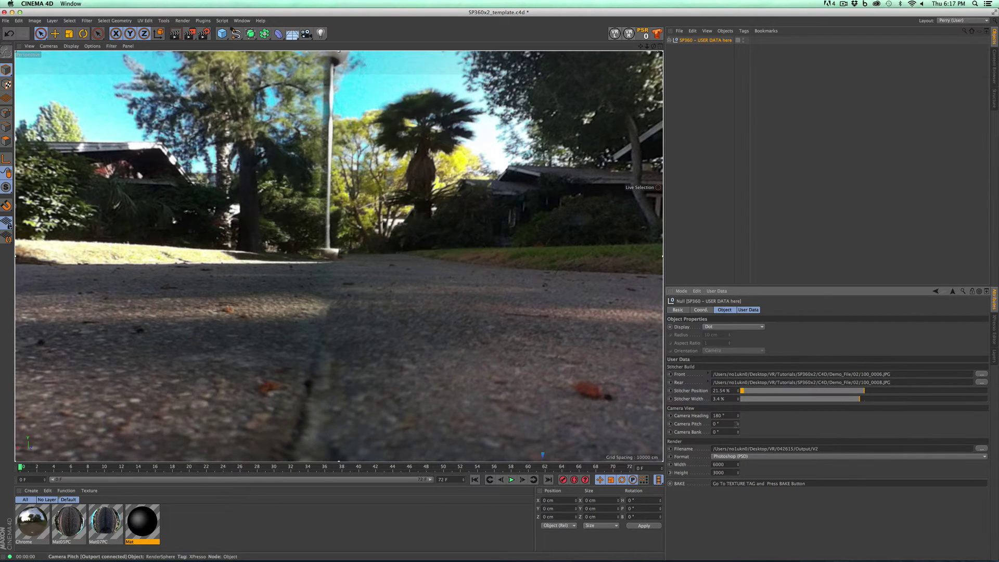
Step: Tilt the camera pitch up to 24° and set the stitcher to 15.33% position, 6% width
{"action": "left_click_drag", "start_coordinate": [737, 425], "coordinate": [739, 417]}
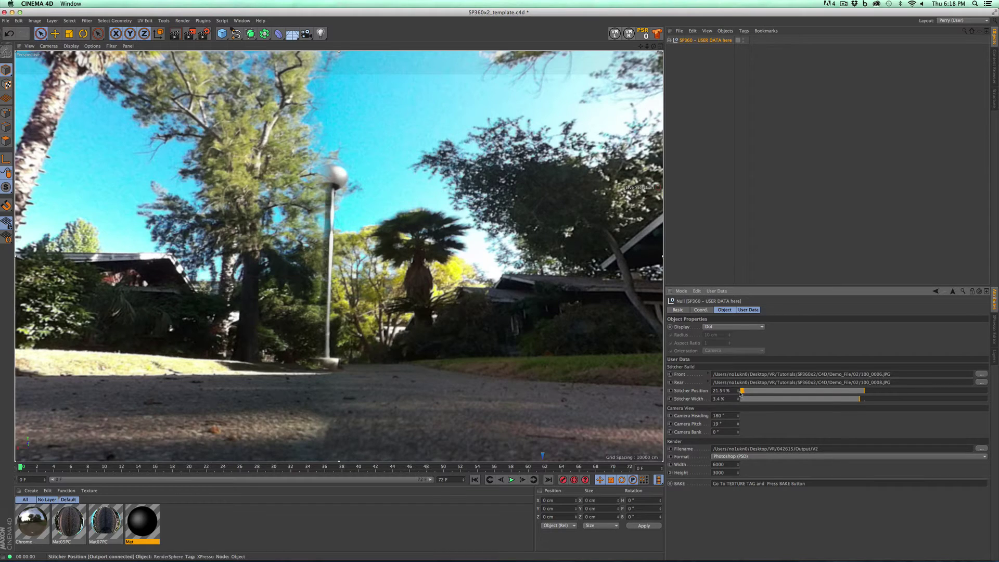
{"action": "left_click_drag", "start_coordinate": [740, 392], "coordinate": [738, 395]}
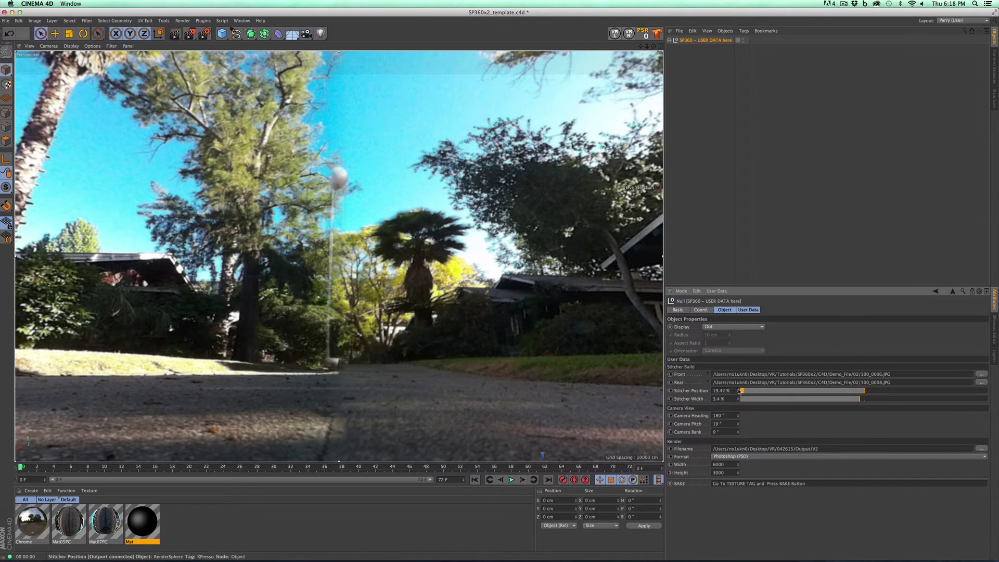
{"action": "left_click_drag", "start_coordinate": [738, 393], "coordinate": [763, 526]}
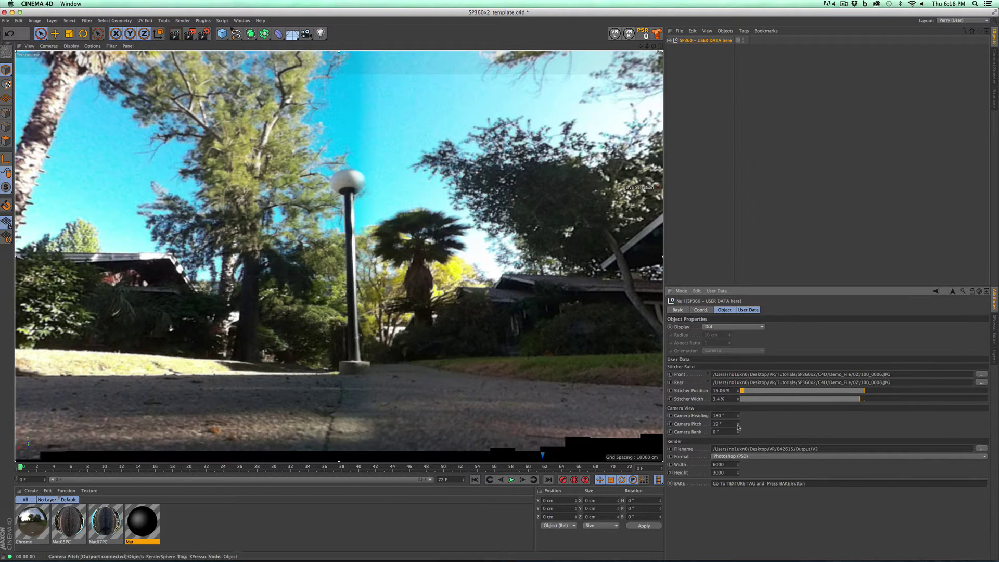
{"action": "left_click_drag", "start_coordinate": [739, 427], "coordinate": [739, 406]}
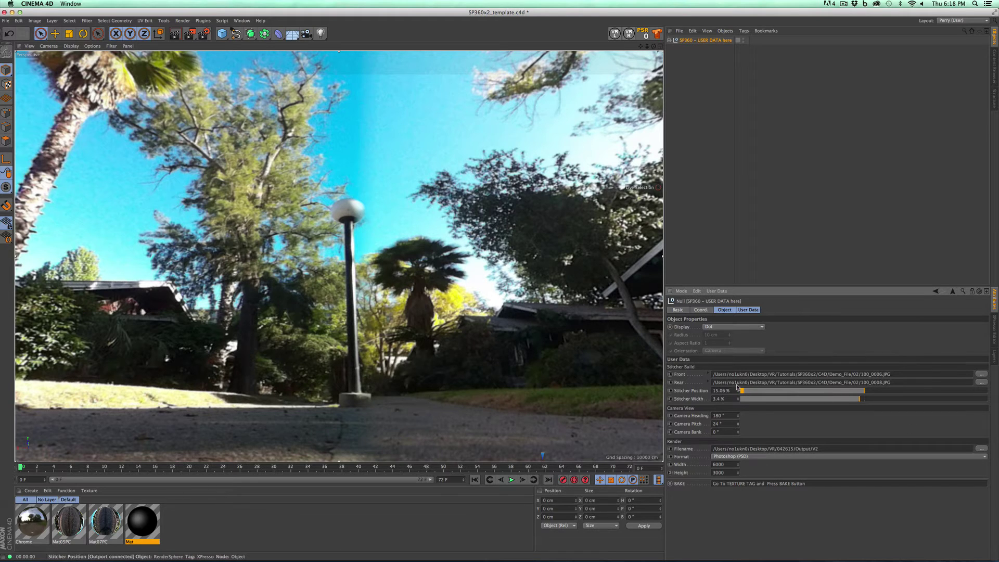
{"action": "left_click_drag", "start_coordinate": [738, 391], "coordinate": [758, 241]}
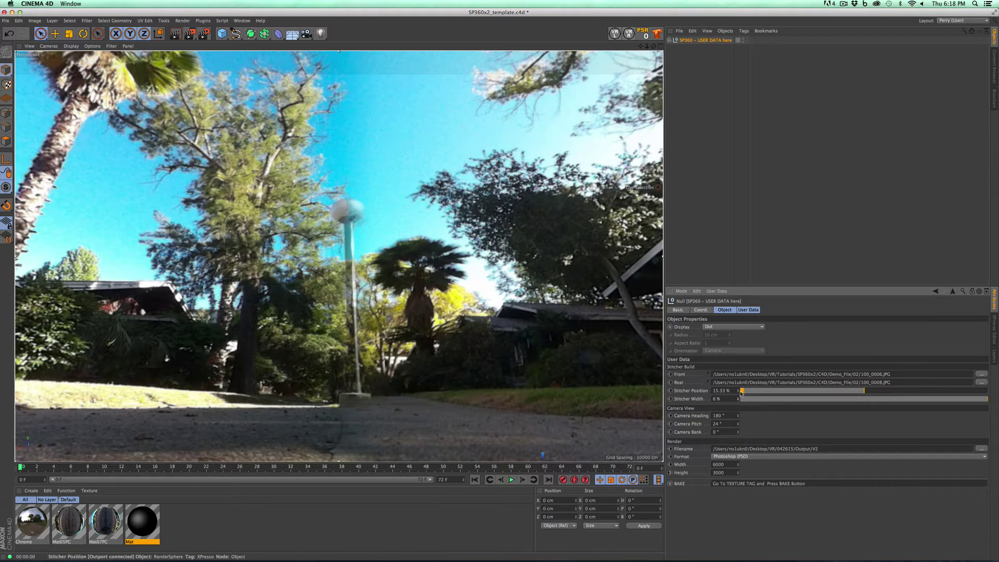
Step: Move the stitcher to 23.49% and narrow its width to 3% to clean the lamp post seam
{"action": "left_click", "coordinate": [739, 389]}
{"action": "left_click_drag", "start_coordinate": [738, 390], "coordinate": [679, 53]}
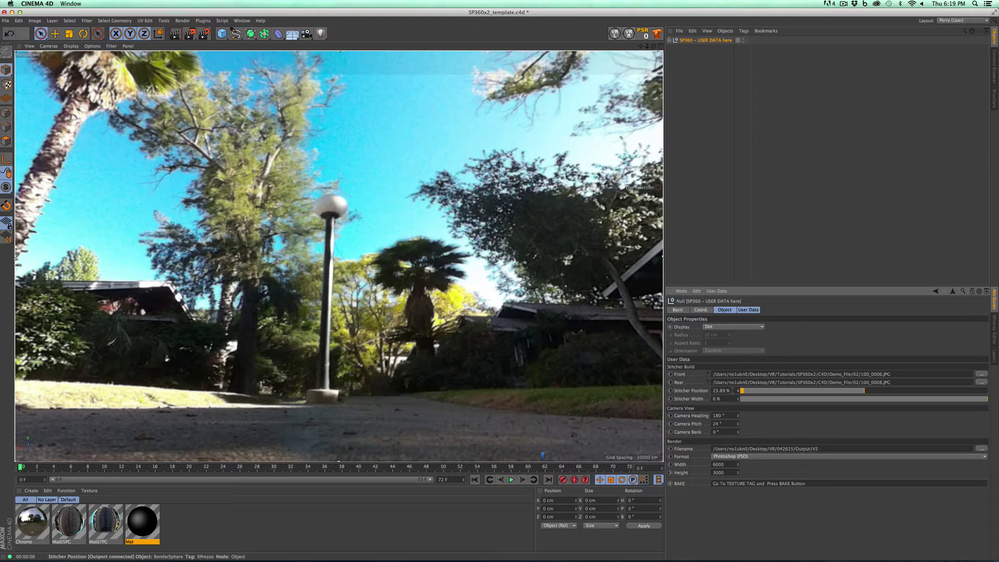
{"action": "left_click", "coordinate": [721, 390]}
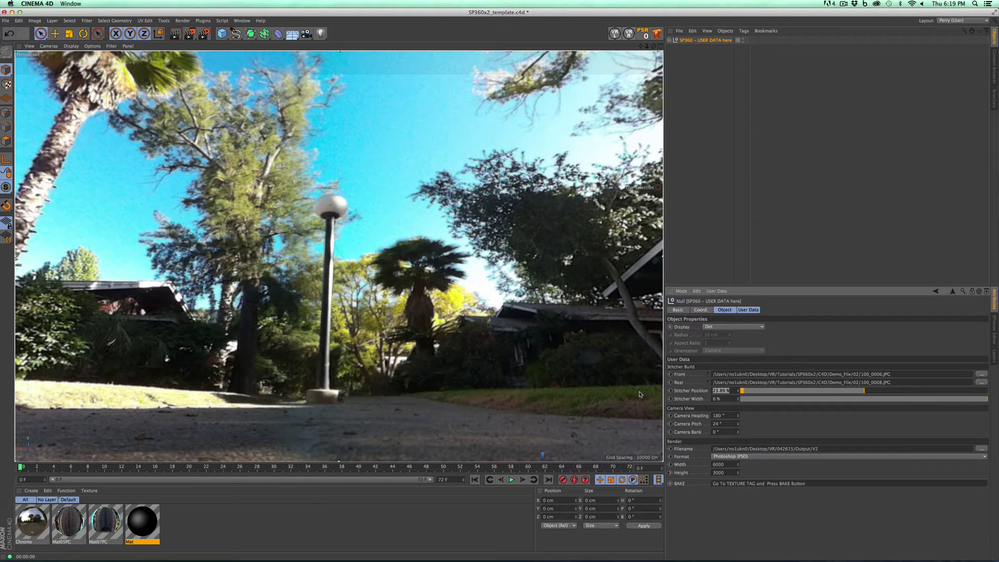
{"action": "type", "text": "2"}
{"action": "key", "text": "Tab"}
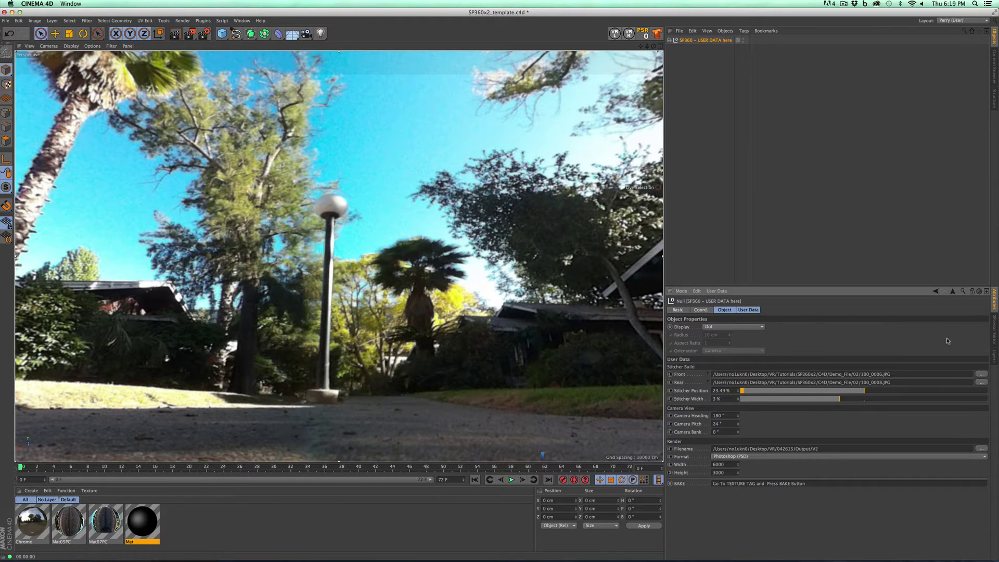
Step: Reveal the Sphere layer's Camera.5 and Sphere_gd in the object list and open the Mat07PC material
{"action": "left_click", "coordinate": [994, 359]}
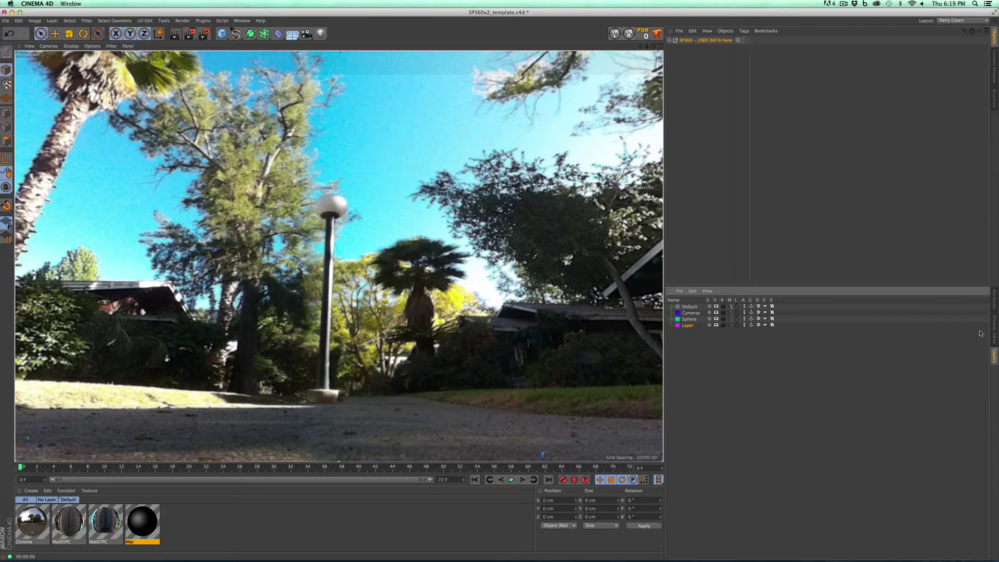
{"action": "left_click", "coordinate": [730, 319]}
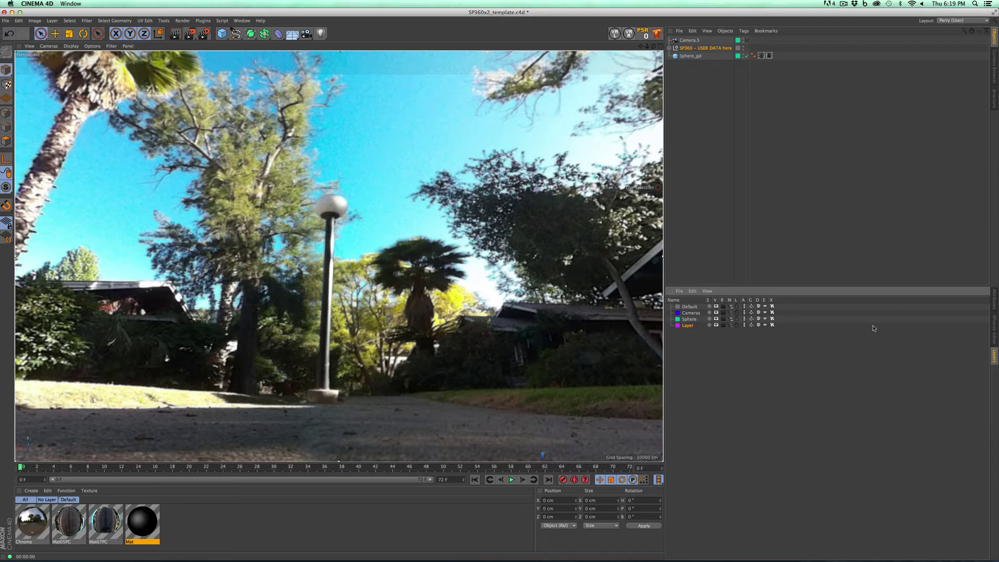
{"action": "left_click", "coordinate": [731, 319]}
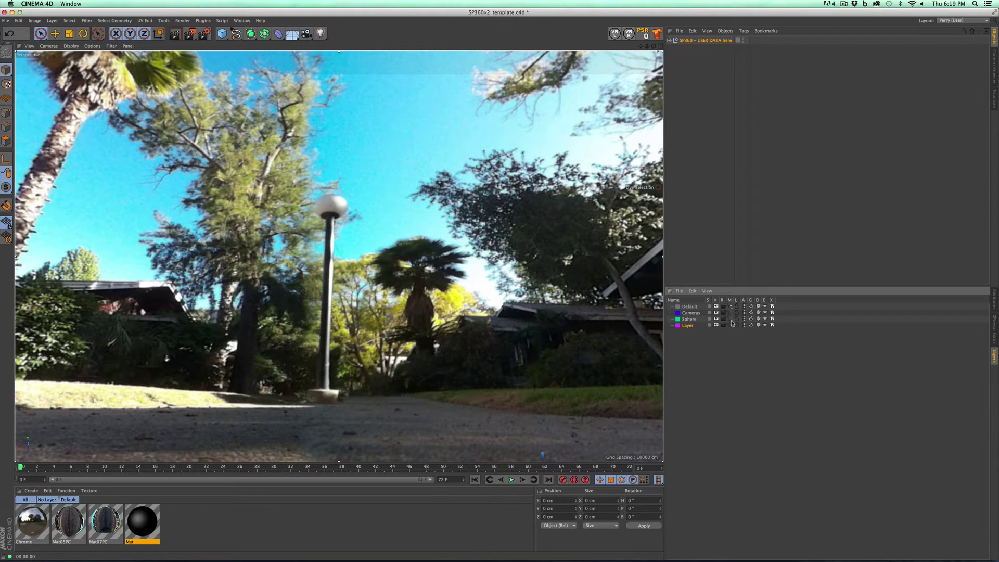
{"action": "left_click", "coordinate": [732, 322]}
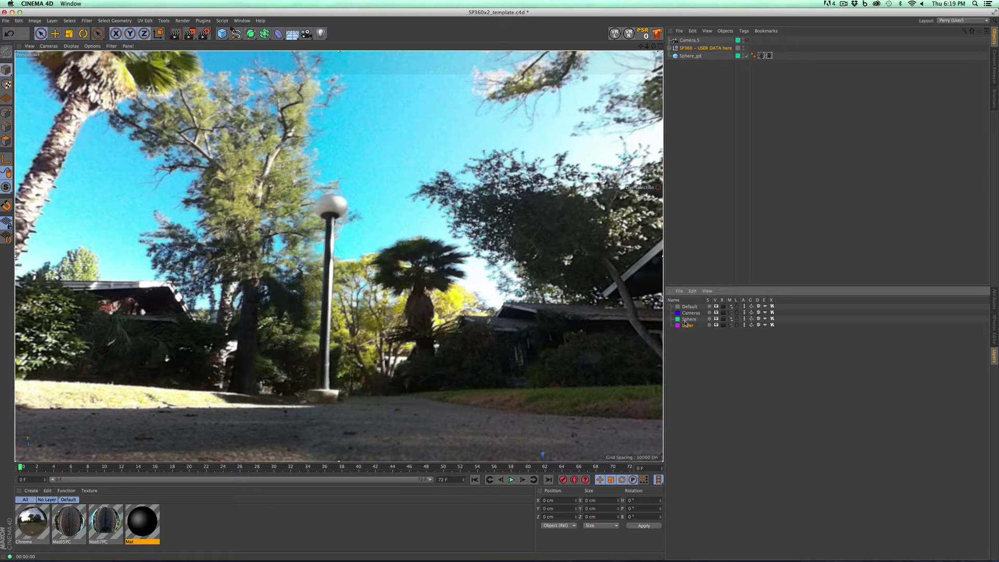
{"action": "double_click", "coordinate": [769, 56]}
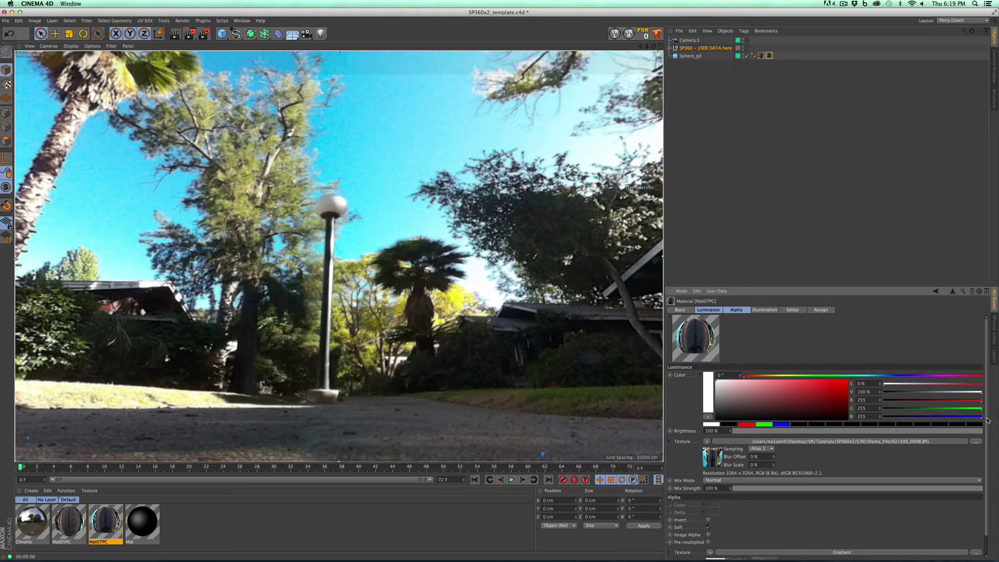
Step: Check the Alpha gradient's black and white knots, then float the SP360 null's user data in a separate window
{"action": "scroll", "coordinate": [987, 421], "scroll_direction": "down", "scroll_amount": 2}
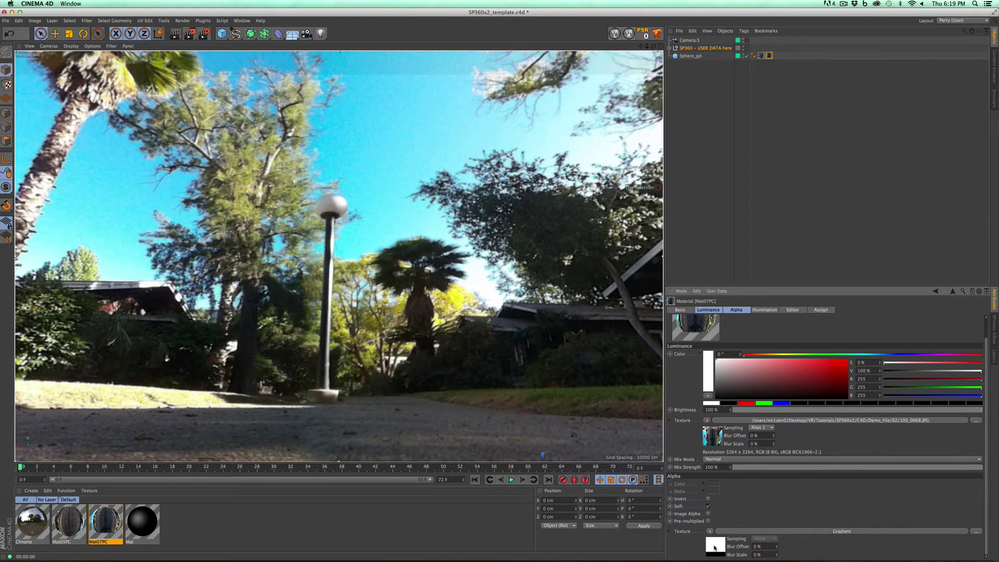
{"action": "left_click", "coordinate": [715, 548]}
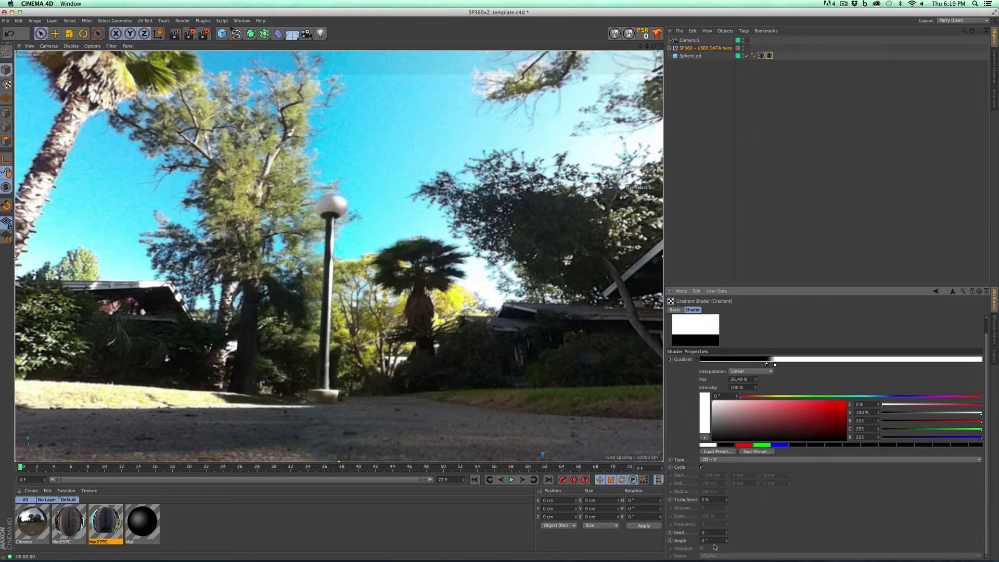
{"action": "left_click", "coordinate": [767, 365]}
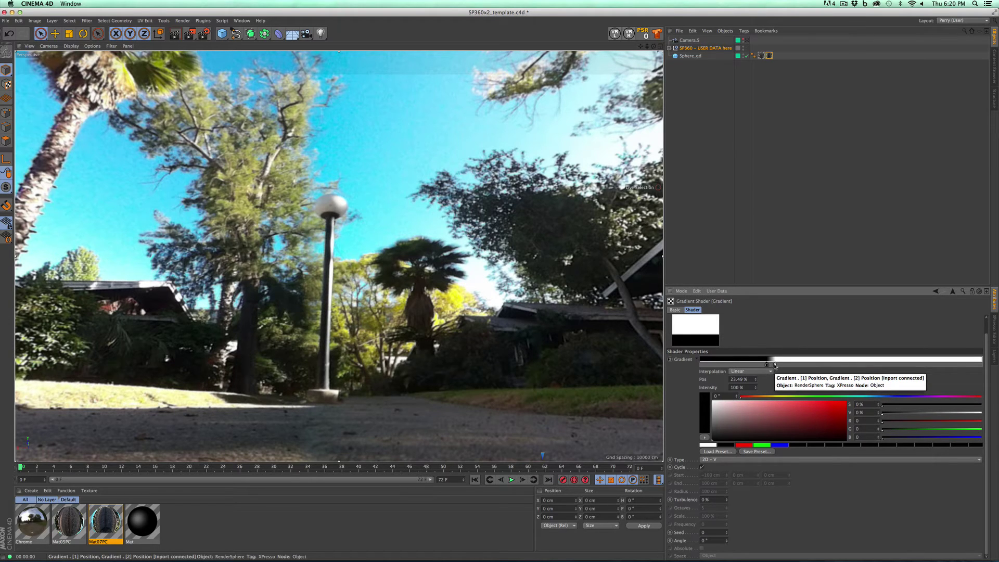
{"action": "left_click", "coordinate": [775, 364]}
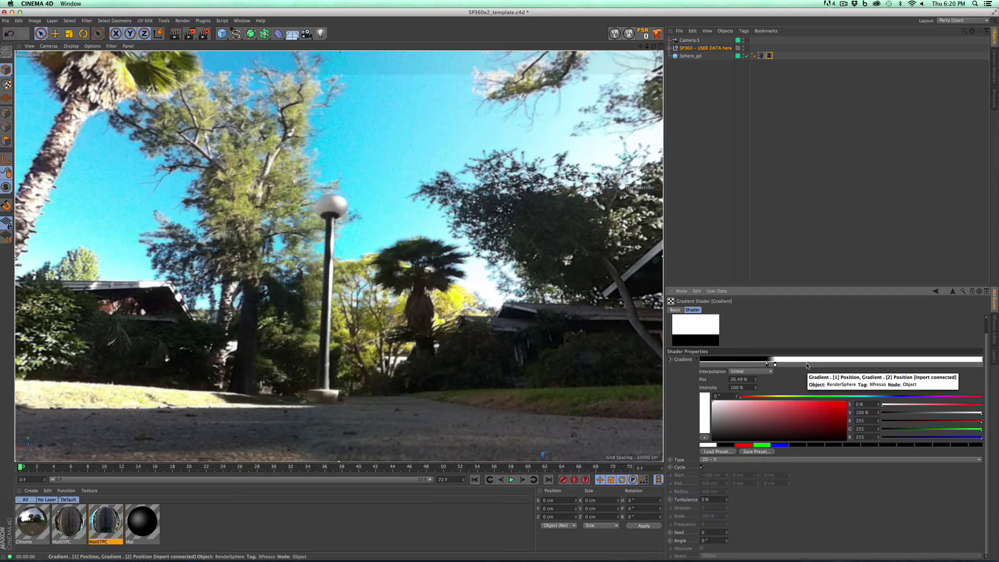
{"action": "left_click", "coordinate": [707, 50]}
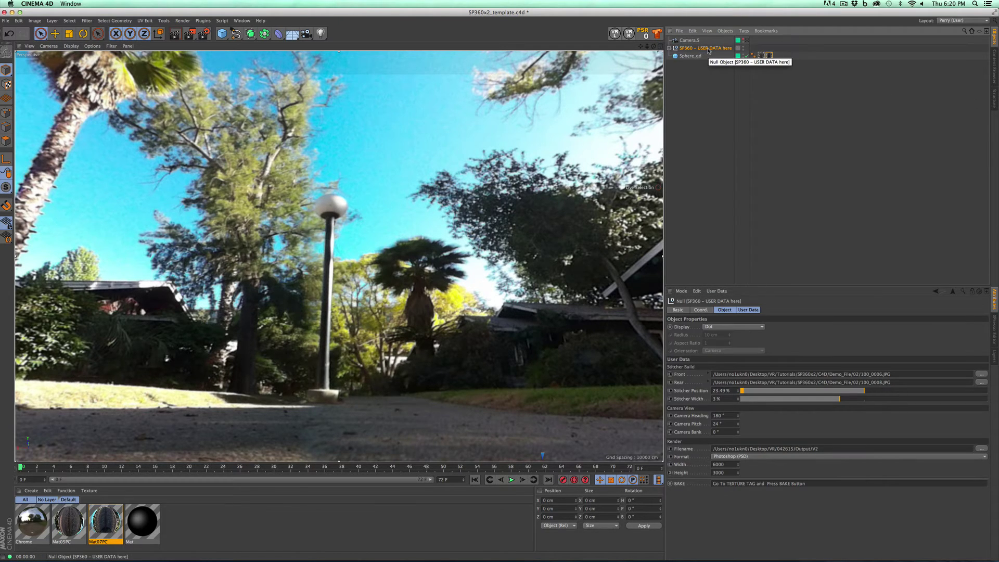
{"action": "left_click", "coordinate": [986, 291]}
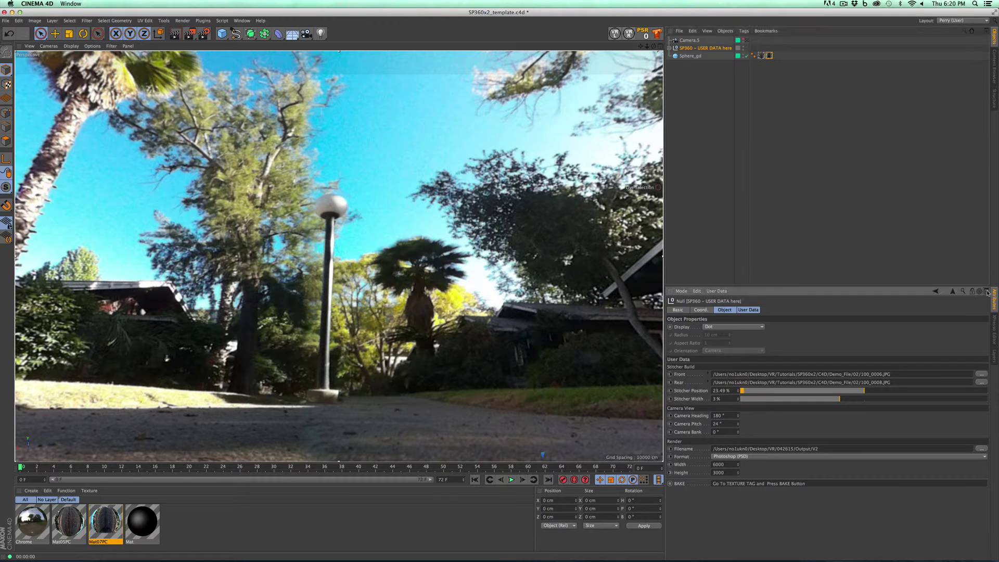
Step: Place the floating user-data window over the viewport and open Mat07PC's Alpha gradient shader
{"action": "left_click_drag", "start_coordinate": [922, 50], "coordinate": [540, 352]}
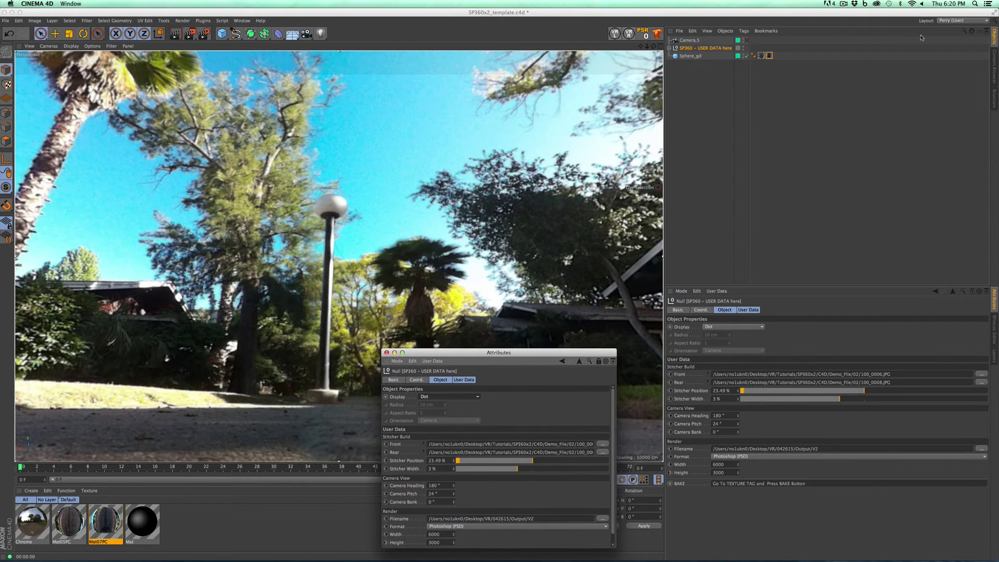
{"action": "left_click", "coordinate": [770, 55]}
{"action": "double_click", "coordinate": [769, 56]}
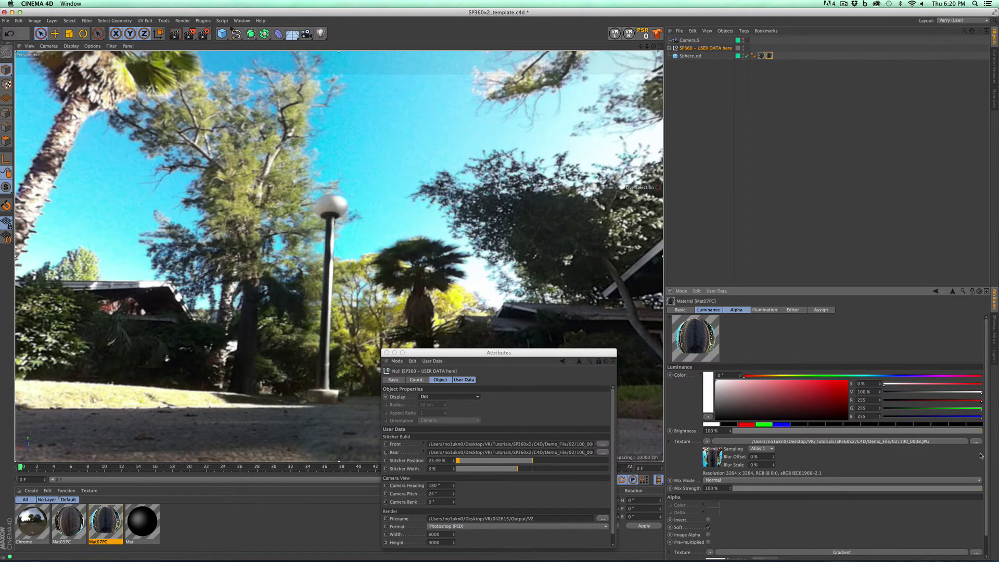
{"action": "scroll", "coordinate": [983, 458], "scroll_direction": "down", "scroll_amount": 2}
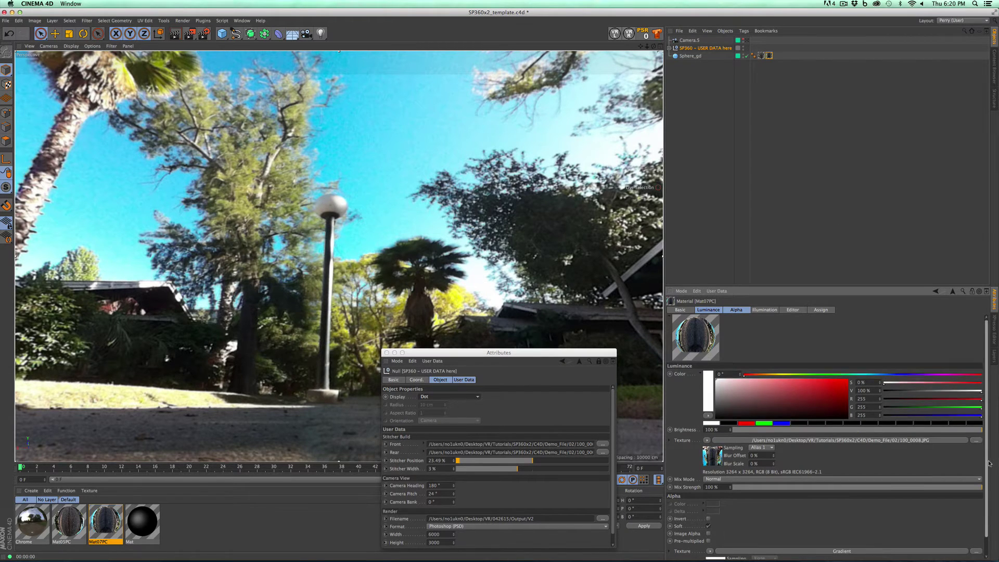
{"action": "left_click", "coordinate": [714, 547]}
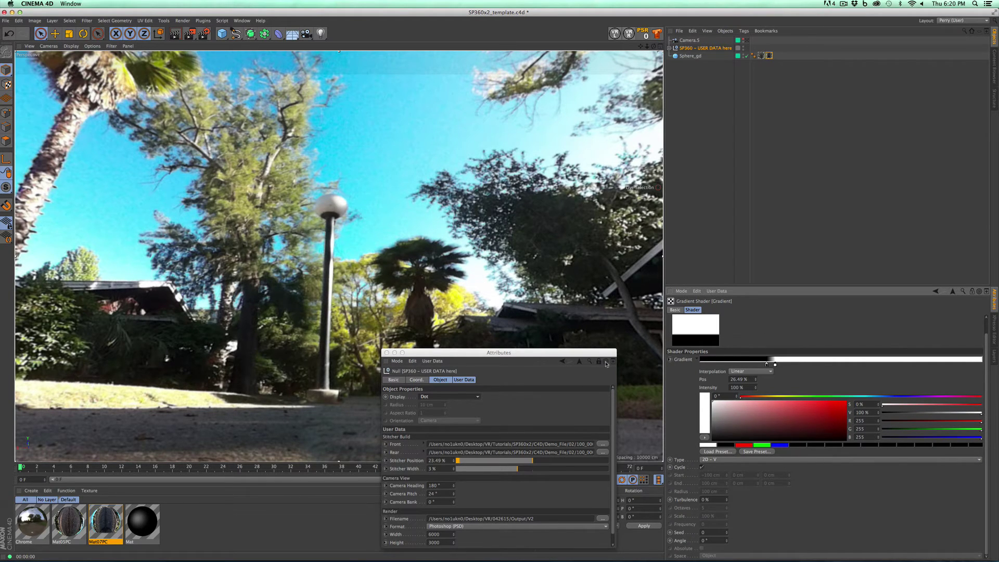
Step: Set Stitcher Width to 3.49% and confirm a gradient knot sits at 23.49%
{"action": "left_click", "coordinate": [431, 469]}
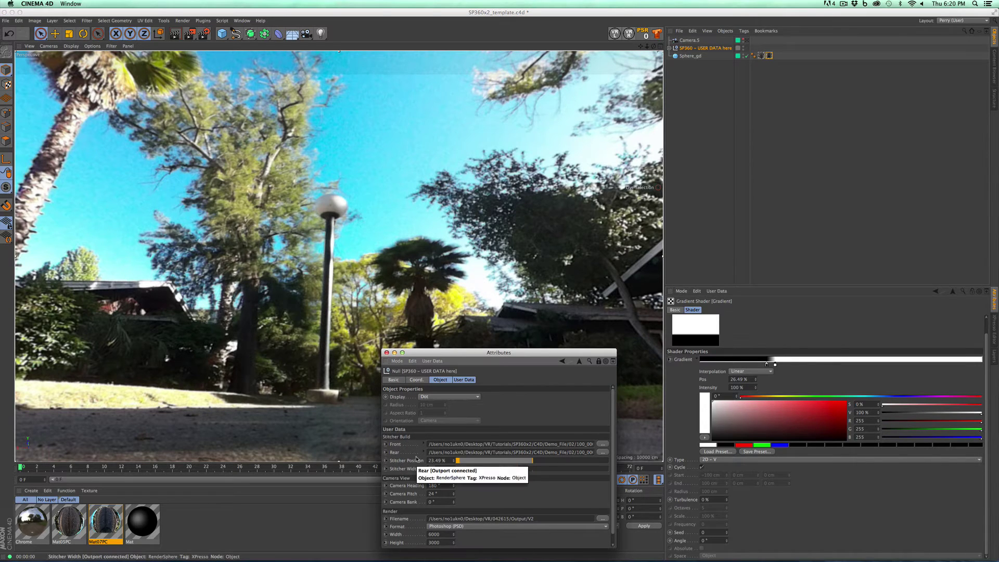
{"action": "type", "text": "8.02"}
{"action": "key", "text": "Return"}
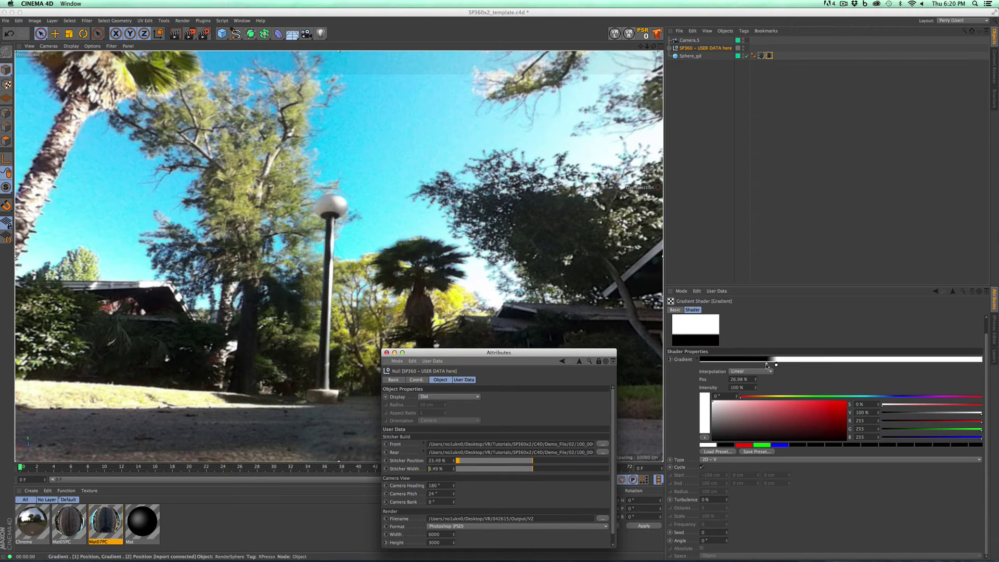
{"action": "left_click", "coordinate": [766, 364]}
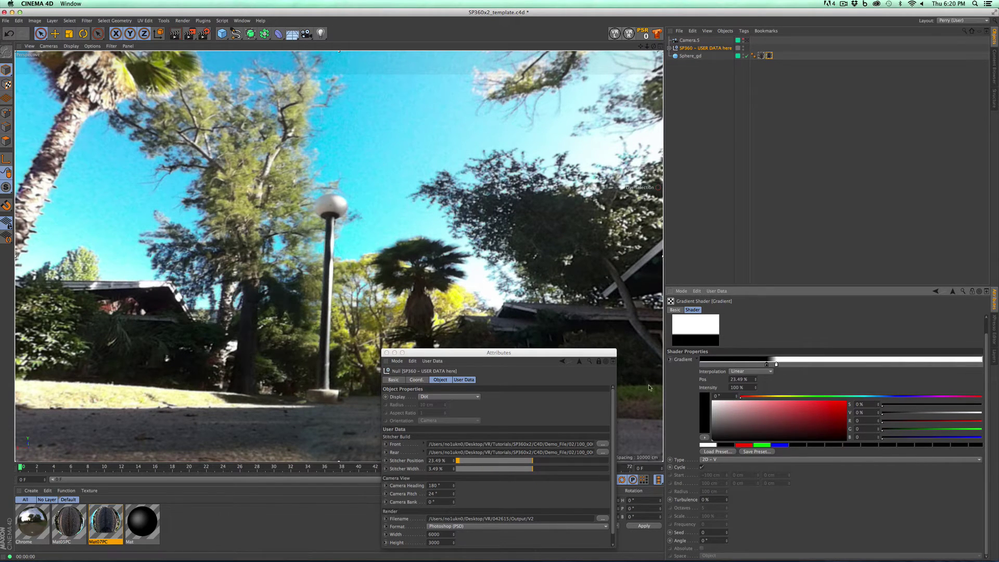
{"action": "left_click_drag", "start_coordinate": [552, 355], "coordinate": [585, 356]}
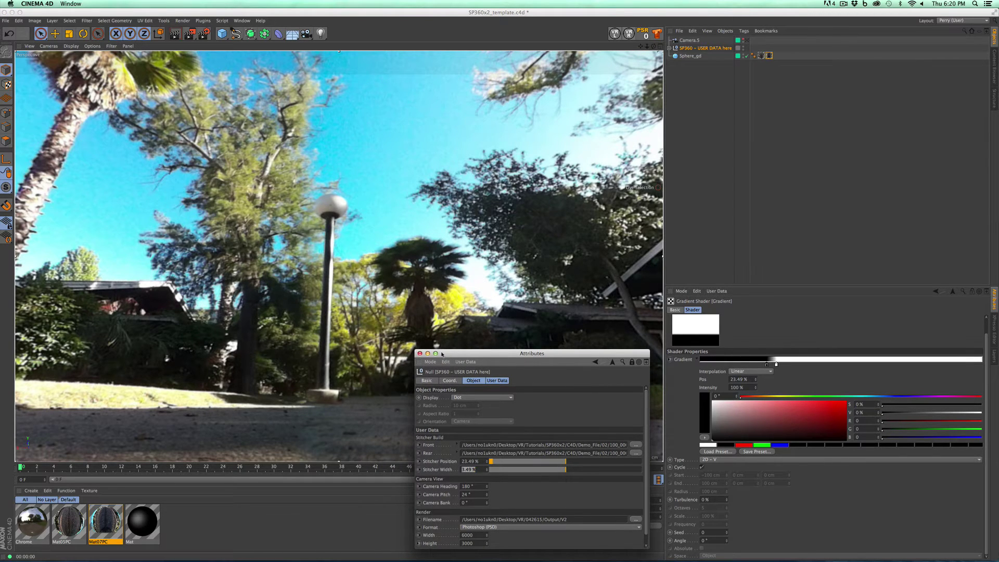
Step: Close the floating window, hide the Cameras and Sphere layers from the object list, and select the SP360 null
{"action": "left_click", "coordinate": [421, 353]}
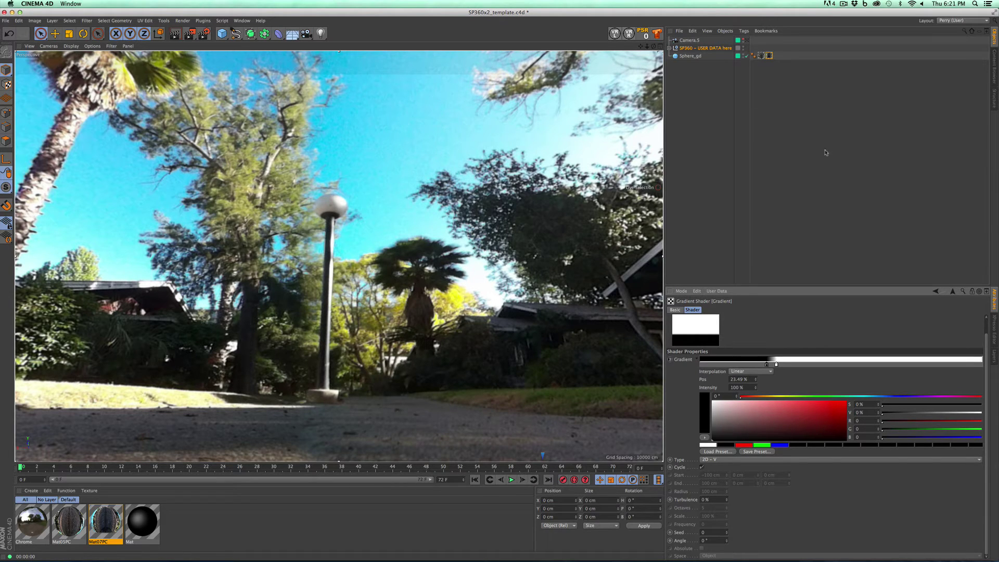
{"action": "left_click", "coordinate": [995, 356]}
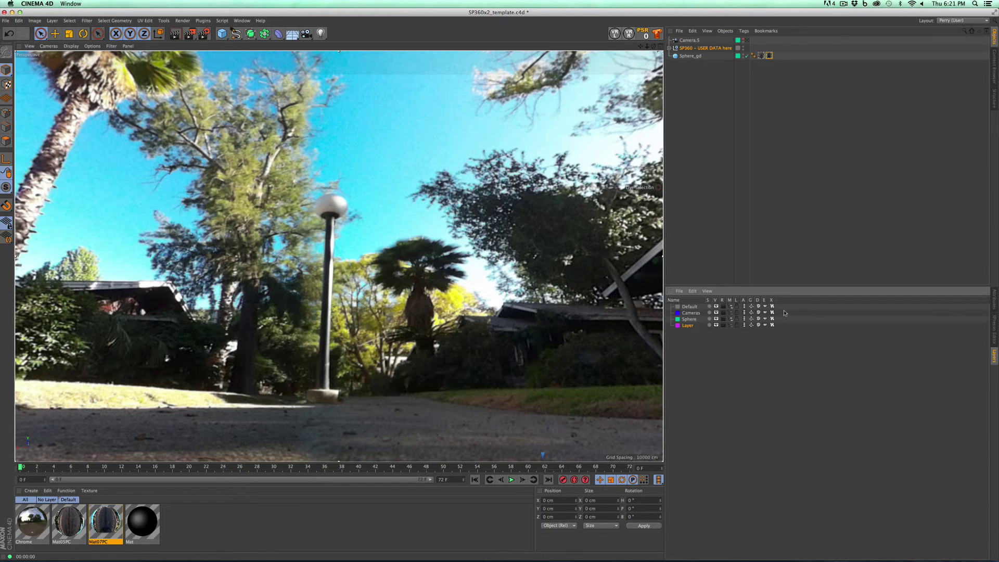
{"action": "left_click", "coordinate": [730, 321]}
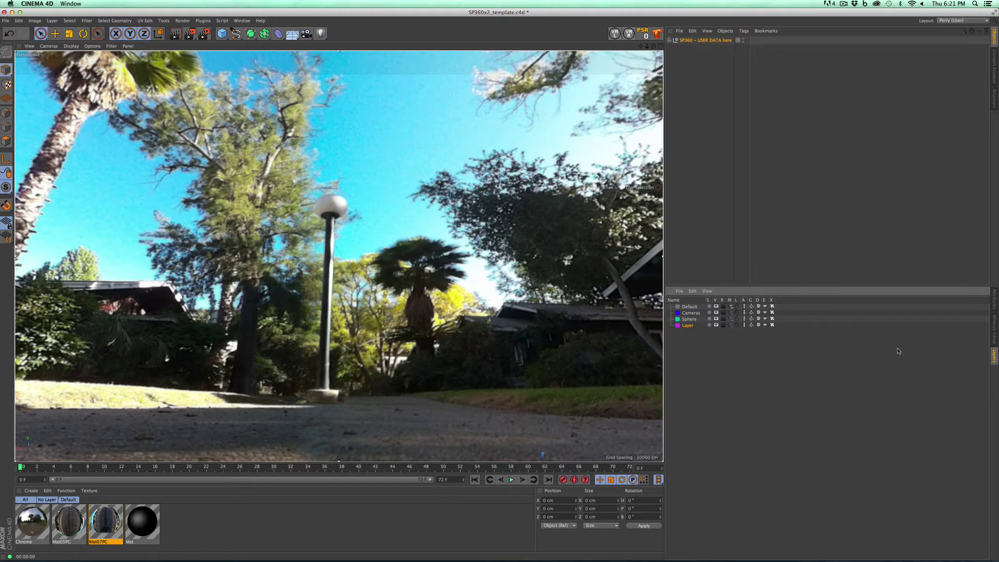
{"action": "left_click", "coordinate": [995, 308]}
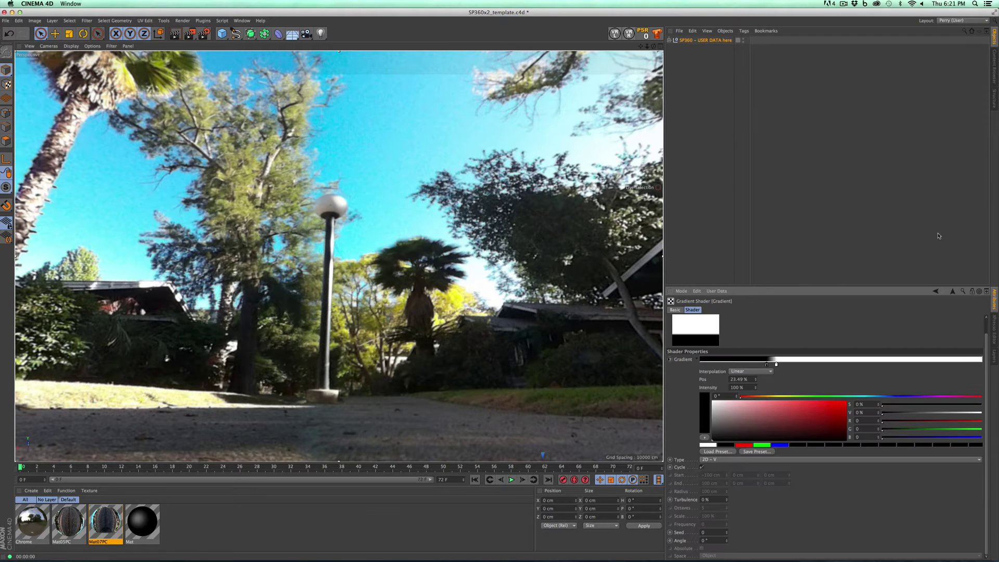
{"action": "left_click", "coordinate": [716, 40]}
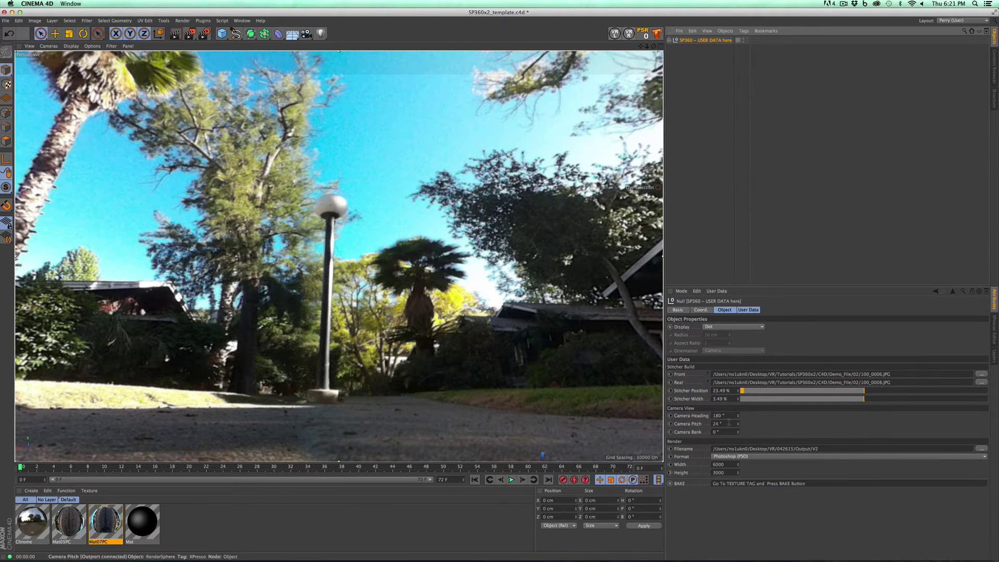
Step: Set Camera Heading to 0°, scrub the pitch down and up to inspect, then reset pitch to 0°
{"action": "double_click", "coordinate": [726, 415]}
{"action": "type", "text": "0"}
{"action": "key", "text": "Return"}
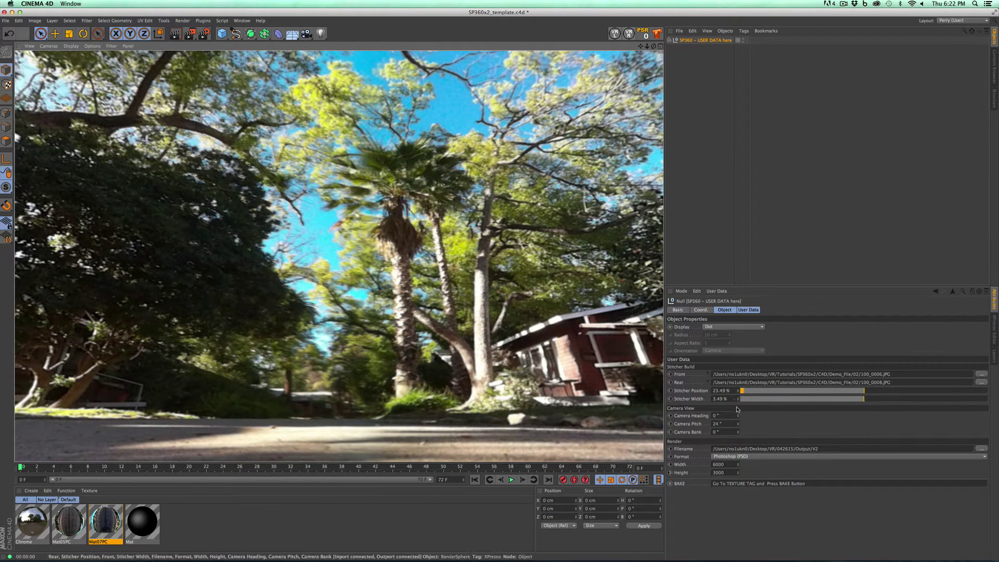
{"action": "left_click_drag", "start_coordinate": [737, 422], "coordinate": [740, 440]}
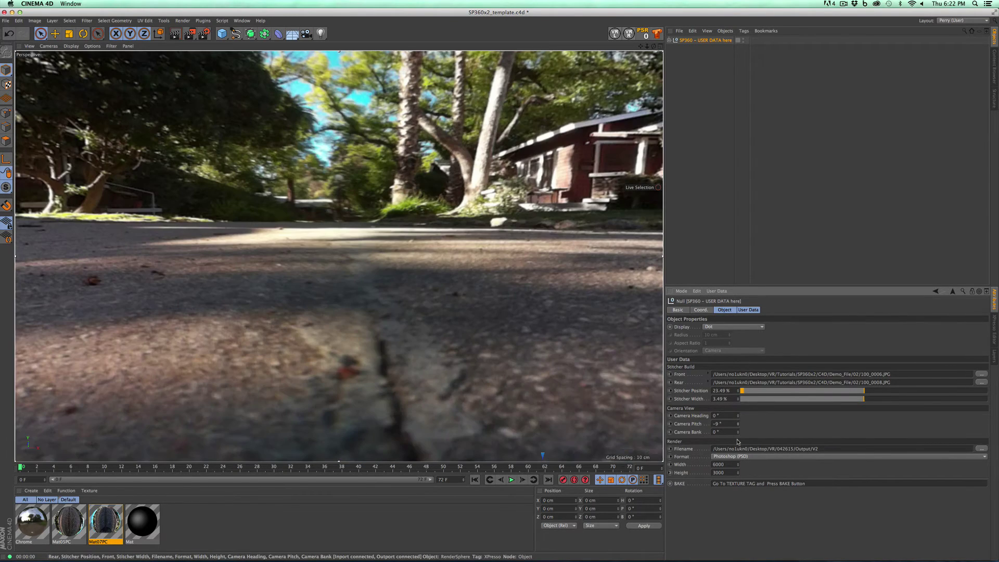
{"action": "left_click_drag", "start_coordinate": [738, 428], "coordinate": [737, 391]}
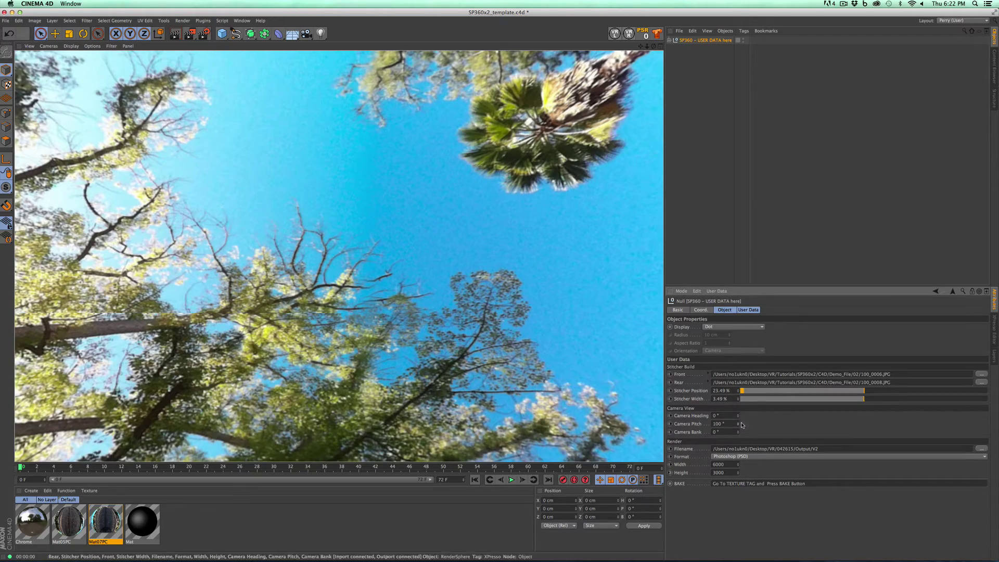
{"action": "left_click_drag", "start_coordinate": [741, 422], "coordinate": [717, 497]}
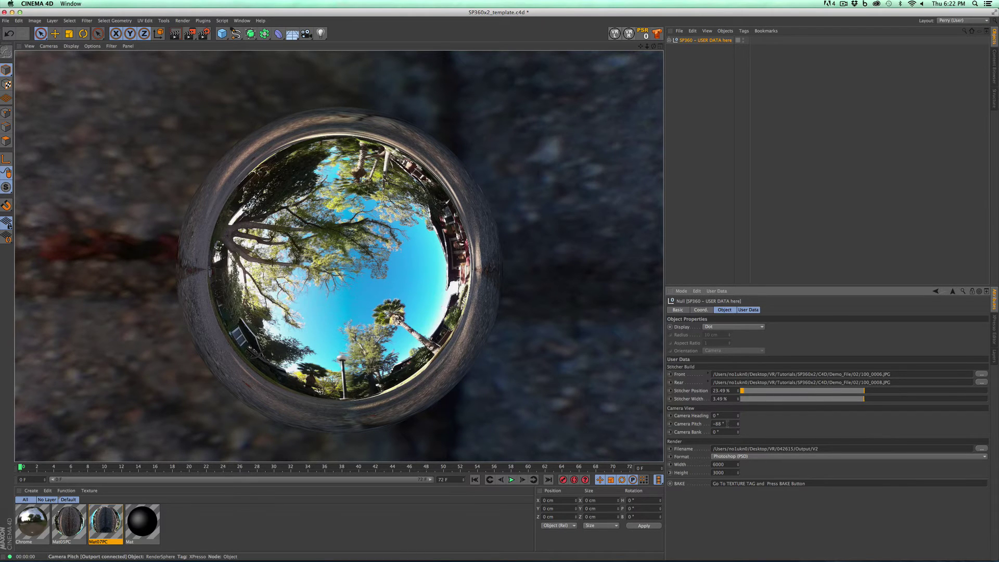
{"action": "double_click", "coordinate": [730, 423]}
{"action": "type", "text": "0"}
{"action": "key", "text": "Return"}
{"action": "key", "text": "super+r"}
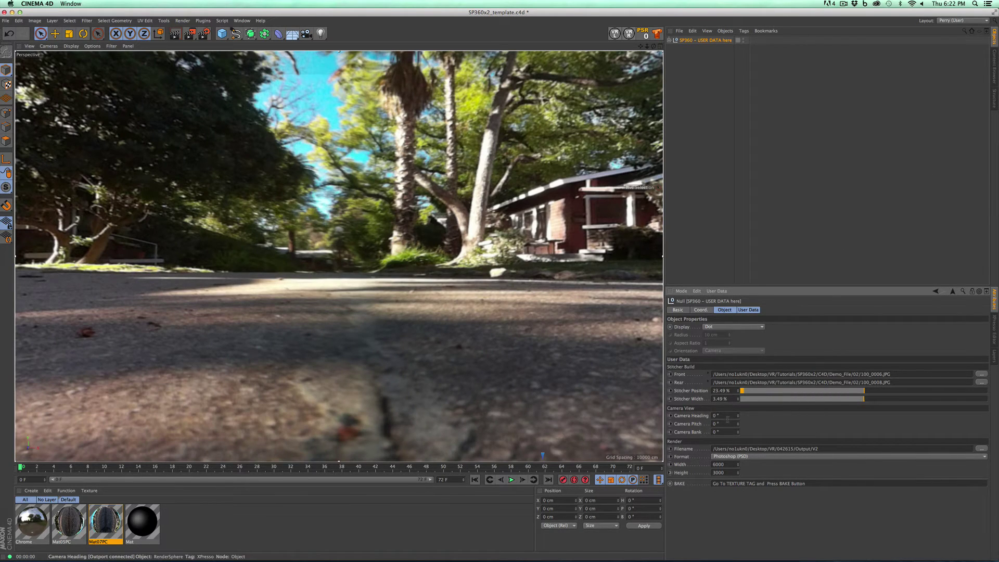
Step: Set Camera Heading to -179° and Camera Pitch to 11°, facing the lamp post
{"action": "double_click", "coordinate": [723, 415]}
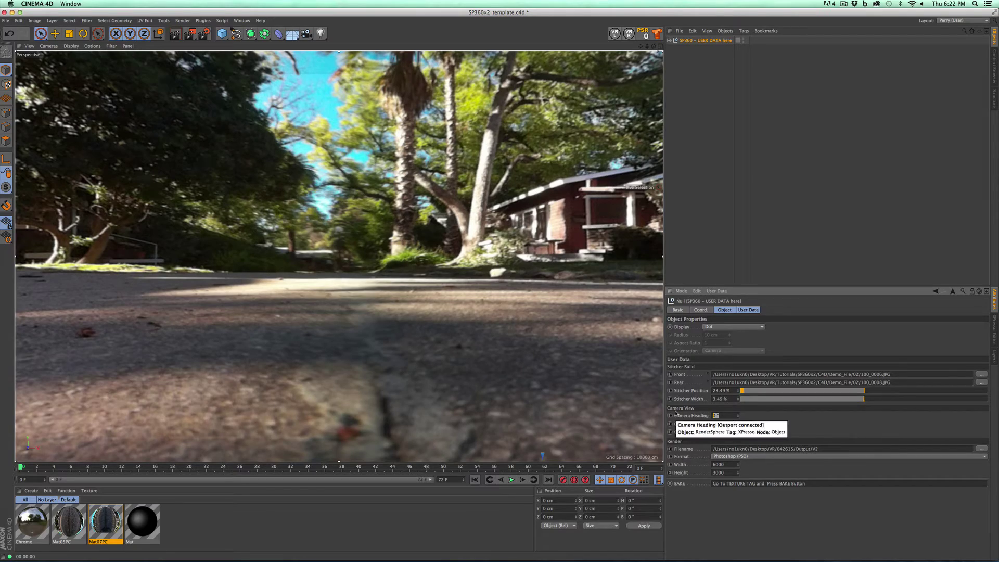
{"action": "type", "text": "-101"}
{"action": "key", "text": "Return"}
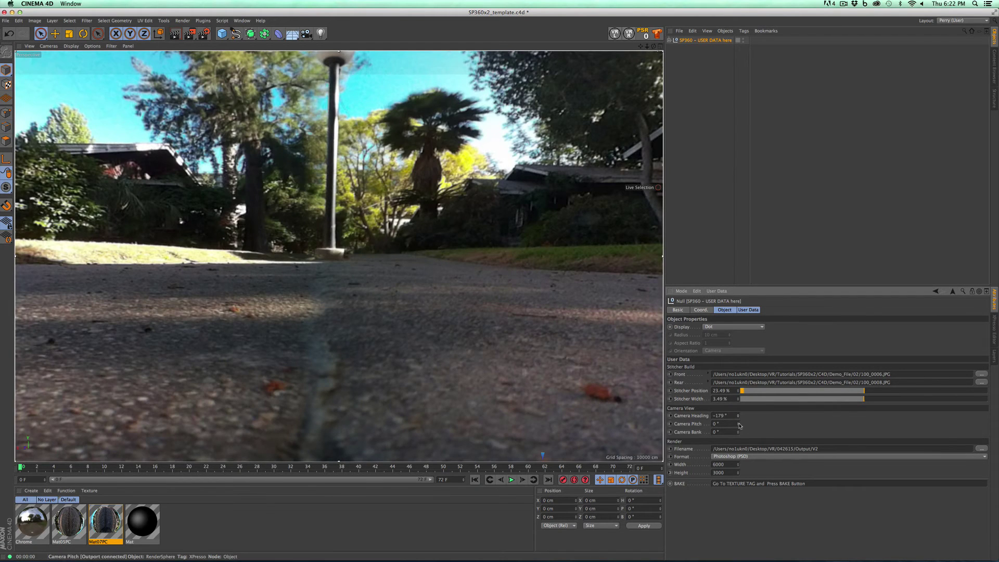
{"action": "left_click_drag", "start_coordinate": [739, 425], "coordinate": [755, 426]}
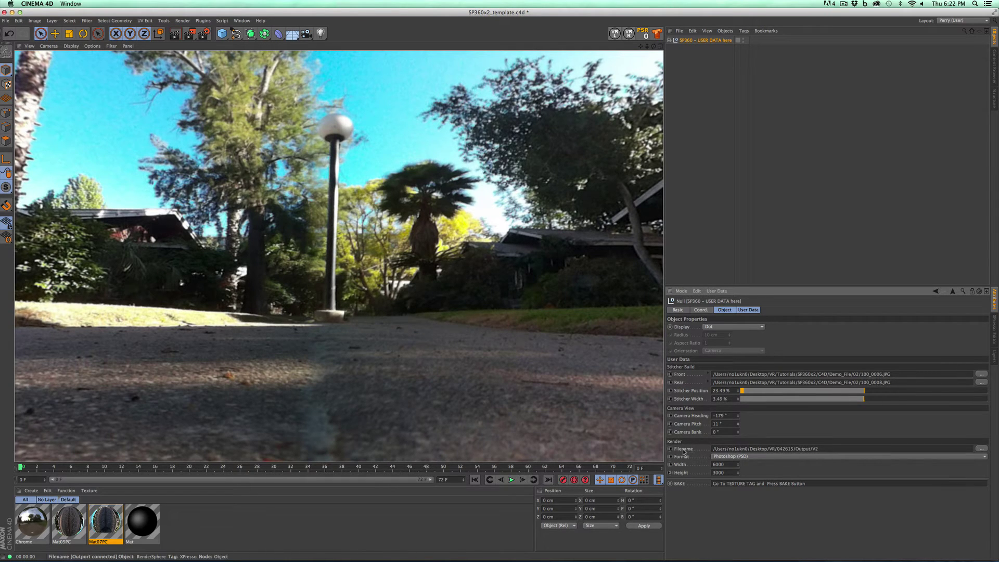
Step: Set the render filename to Bake01 in the Tutorials > SP360x2 > Output folder
{"action": "left_click", "coordinate": [981, 448]}
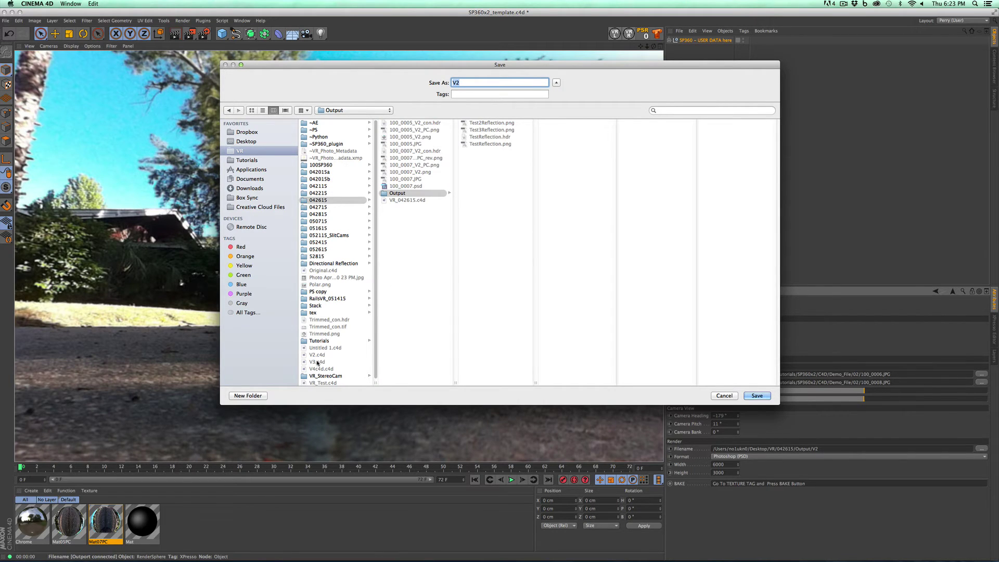
{"action": "left_click", "coordinate": [246, 160]}
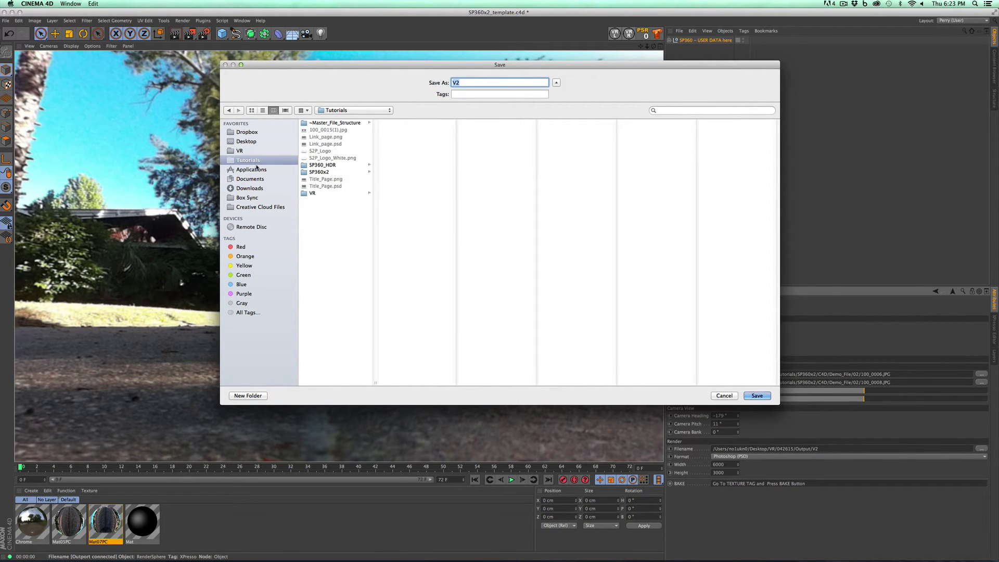
{"action": "left_click", "coordinate": [320, 172]}
{"action": "left_click", "coordinate": [400, 131]}
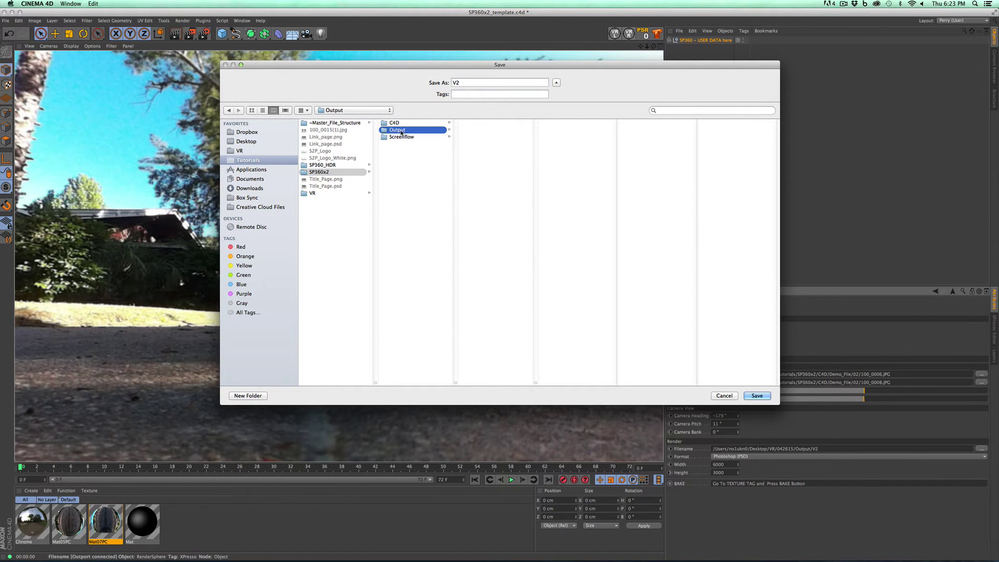
{"action": "double_click", "coordinate": [467, 83]}
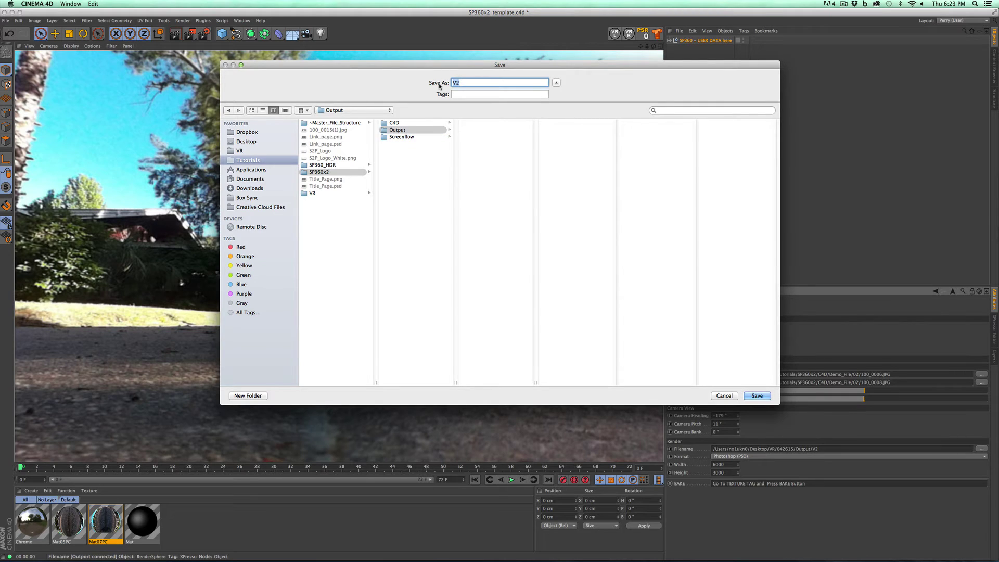
{"action": "type", "text": "Bake01"}
{"action": "key", "text": "Return"}
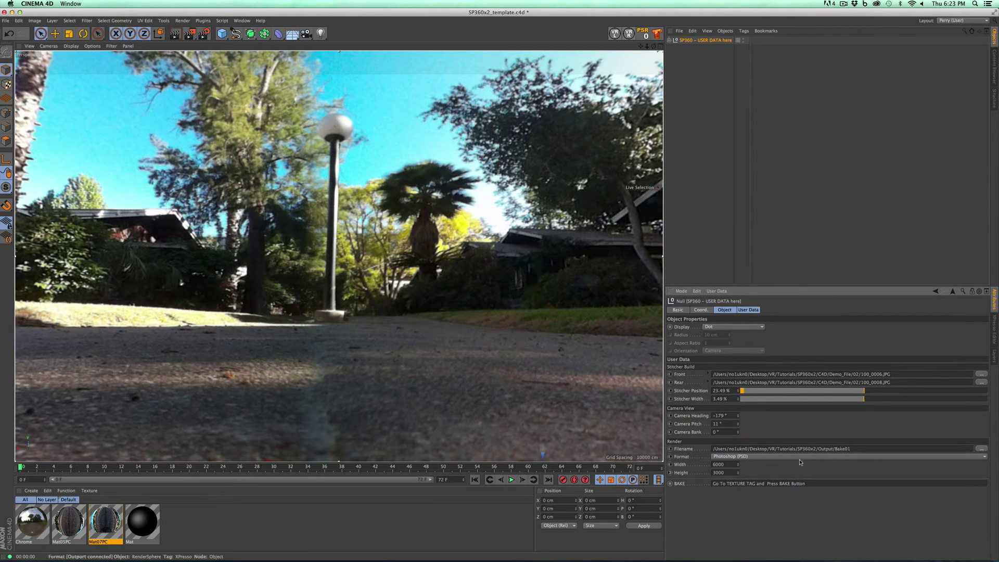
Step: Switch the output format from Photoshop PSD to PNG at 4000 × 2000 pixels
{"action": "left_click", "coordinate": [902, 457]}
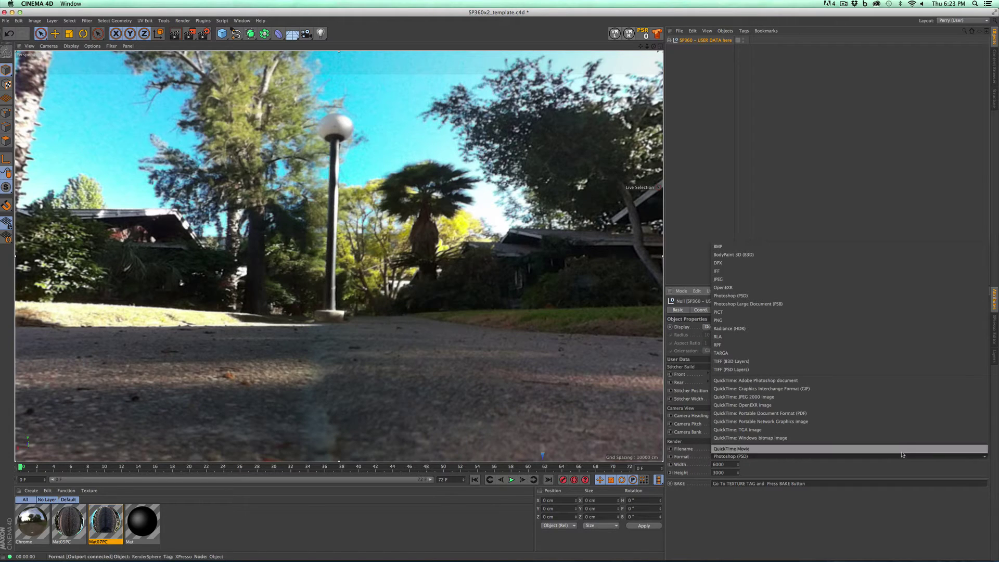
{"action": "left_click", "coordinate": [800, 321]}
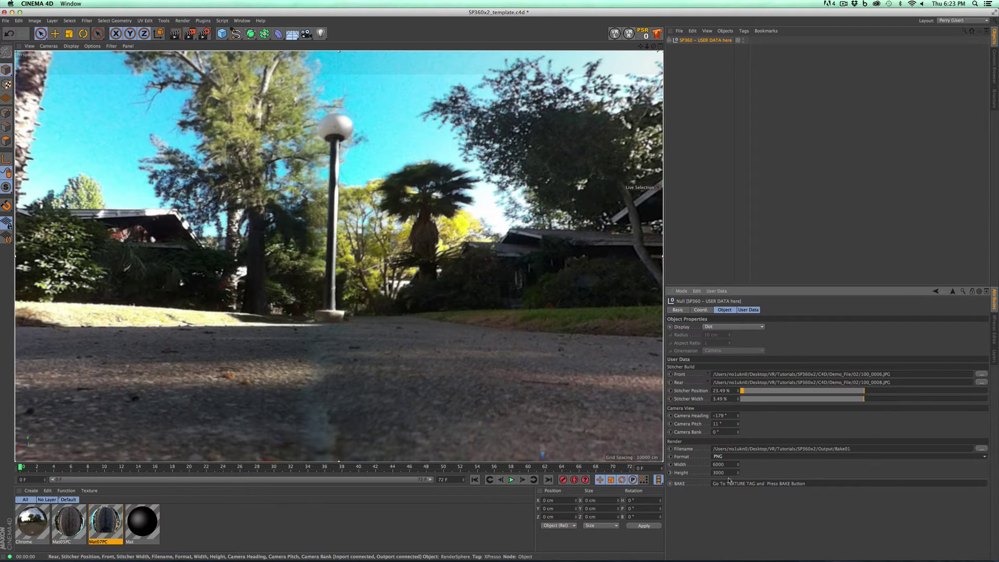
{"action": "double_click", "coordinate": [728, 464]}
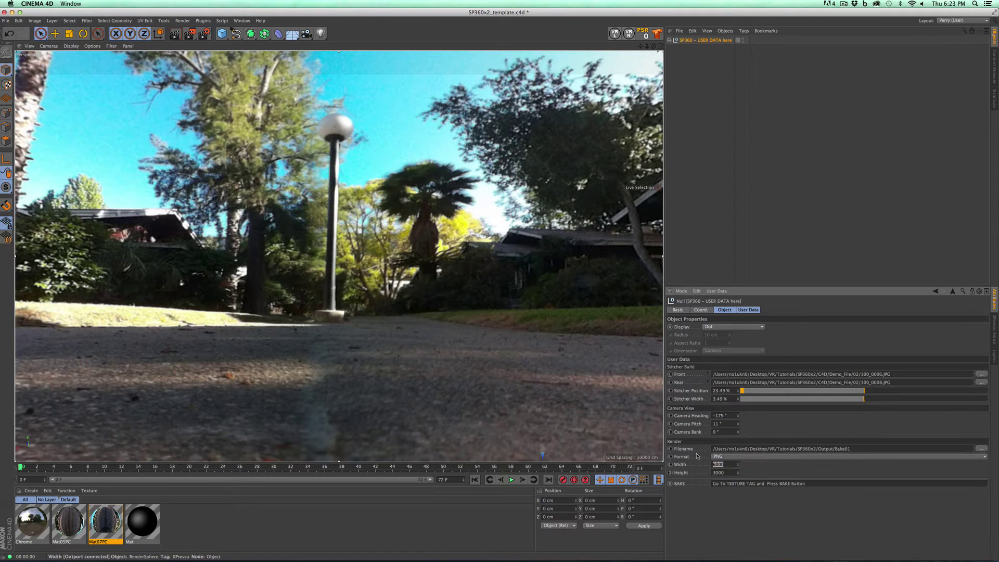
{"action": "type", "text": "40"}
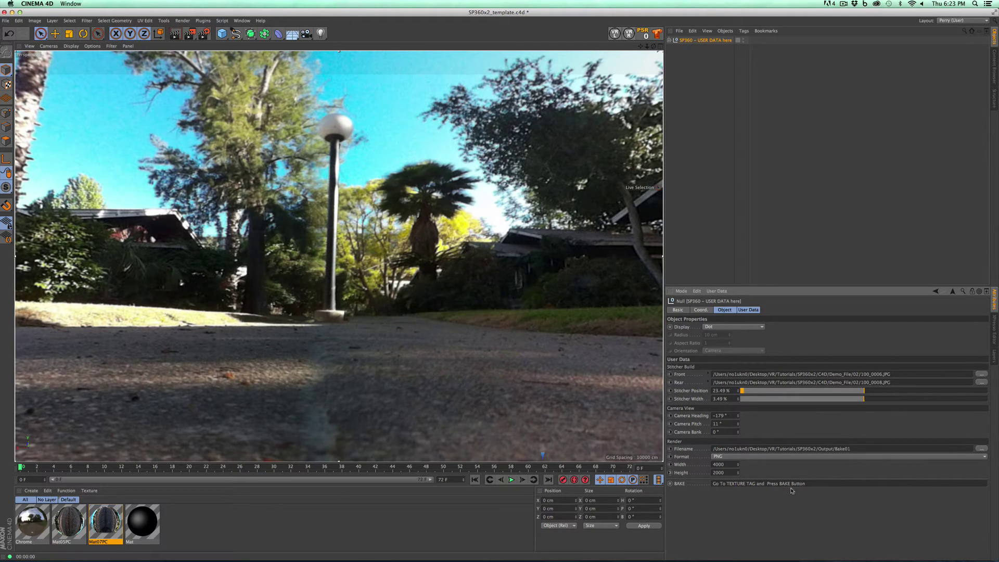
Step: Bake the panorama from RenderSphere's Bake Texture tag, then bring up Finder on the SP360x2 folder
{"action": "left_click", "coordinate": [670, 40]}
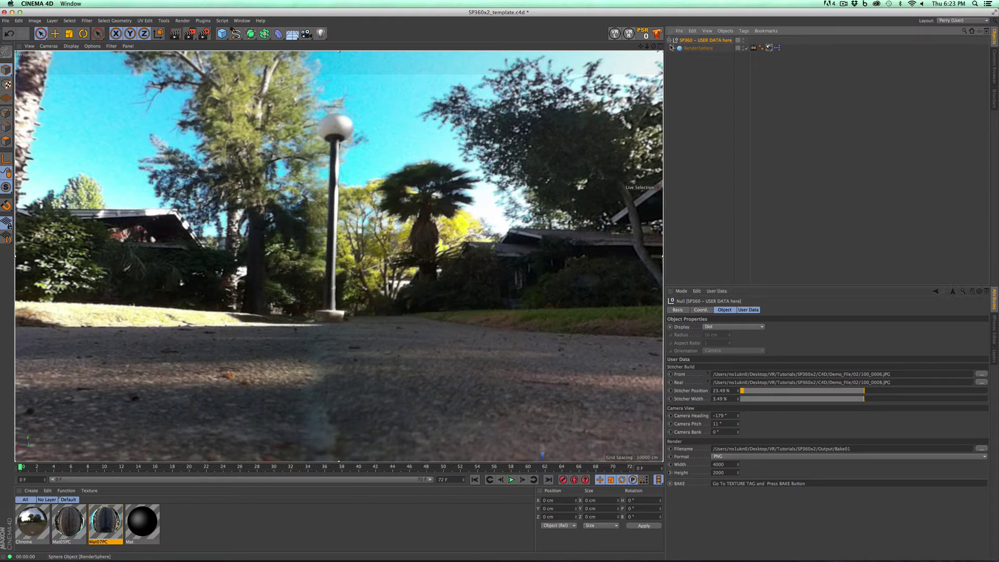
{"action": "left_click", "coordinate": [753, 47]}
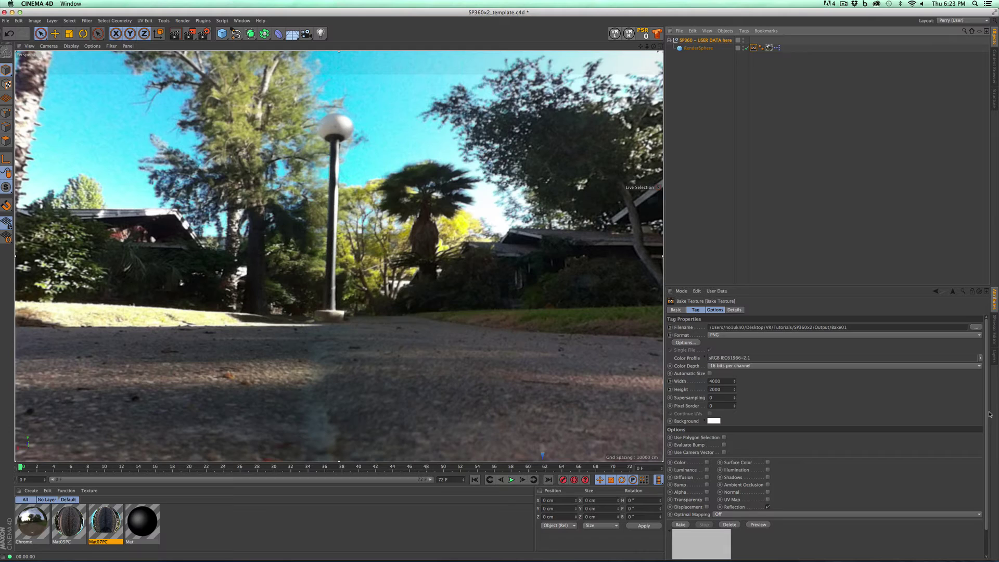
{"action": "scroll", "coordinate": [991, 436], "scroll_direction": "down", "scroll_amount": 1}
{"action": "scroll", "coordinate": [990, 436], "scroll_direction": "down", "scroll_amount": 2}
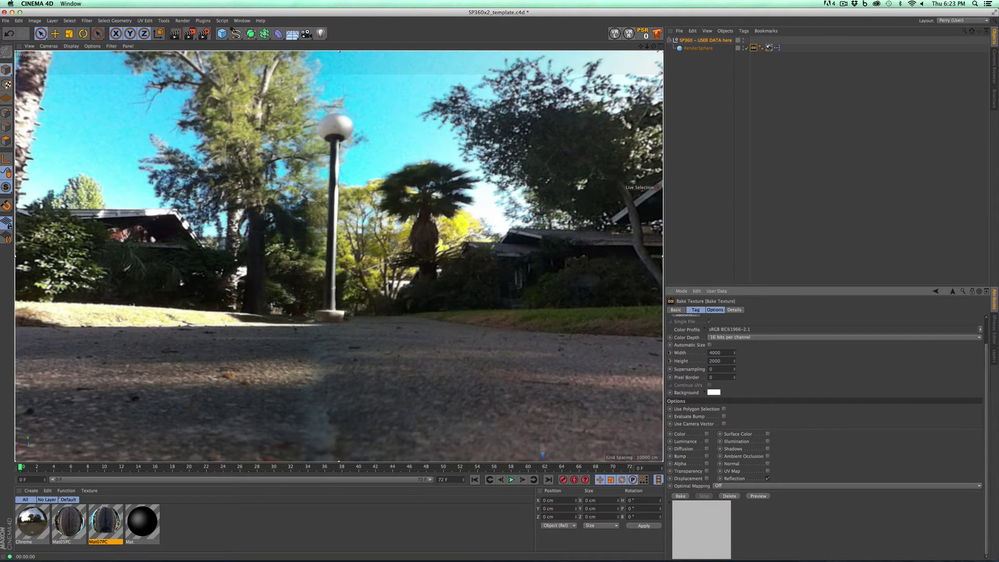
{"action": "left_click", "coordinate": [681, 496]}
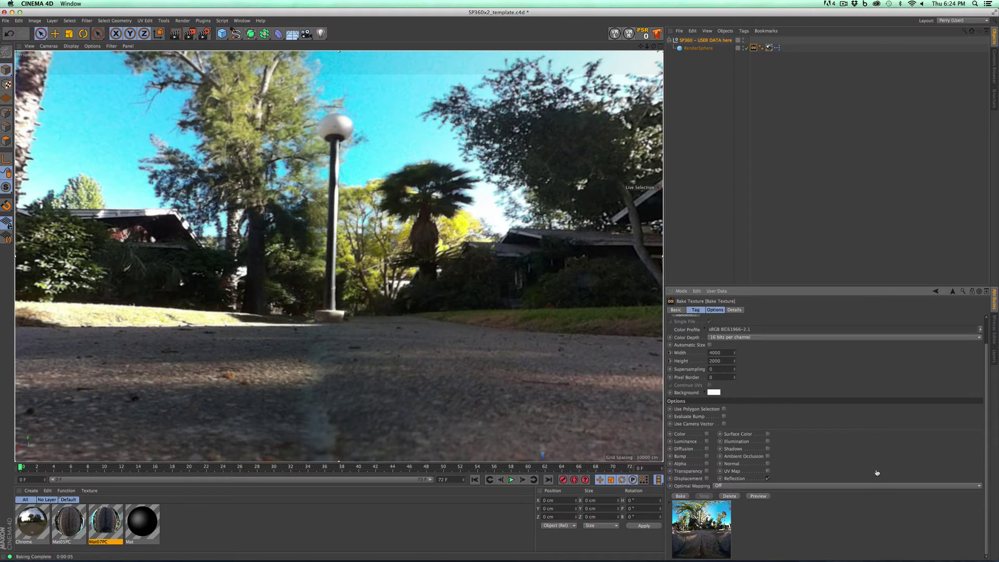
{"action": "key", "text": "super+Tab"}
{"action": "left_click", "coordinate": [561, 415]}
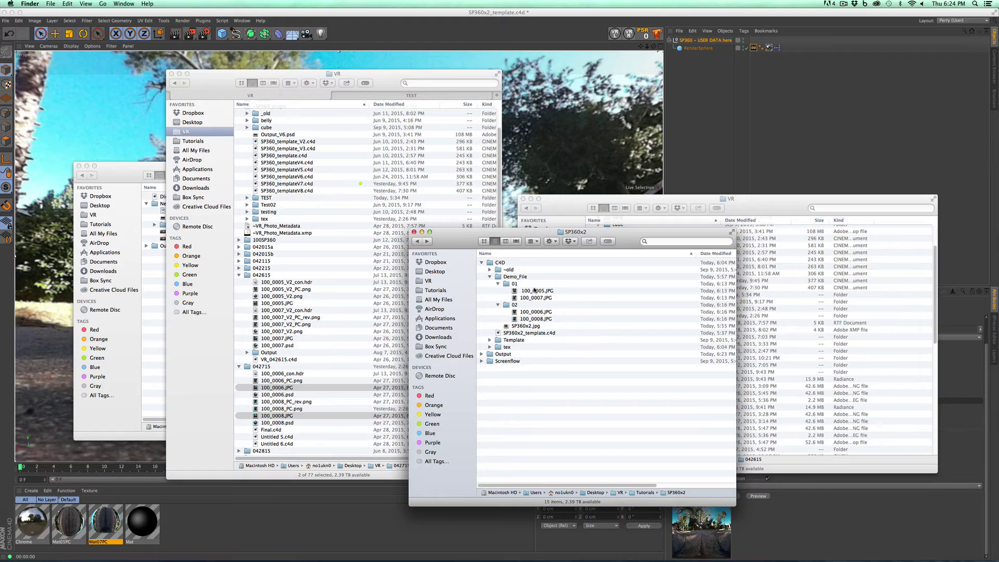
Step: Expand the Output folder and open Bake01Reflection.png in Photoshop
{"action": "left_click", "coordinate": [482, 354]}
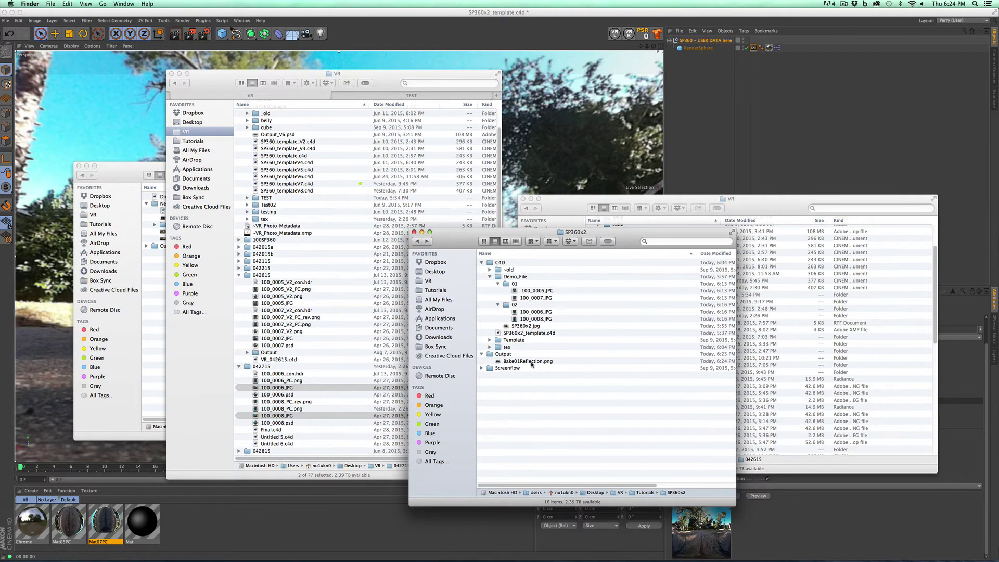
{"action": "left_click", "coordinate": [530, 362]}
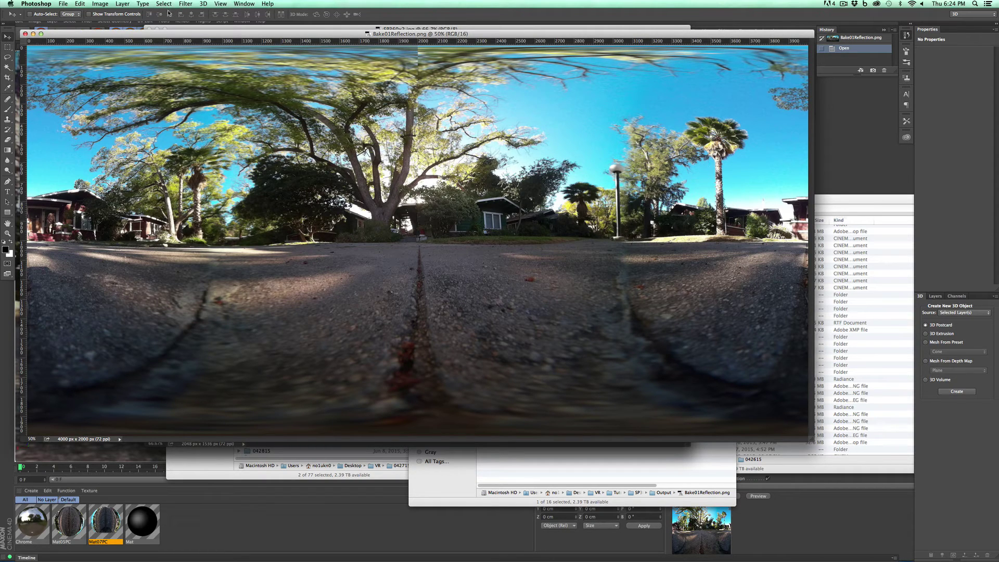
Step: Preview an Offset filter shifting the panorama -2933 px horizontally with Wrap Around
{"action": "left_click", "coordinate": [186, 4]}
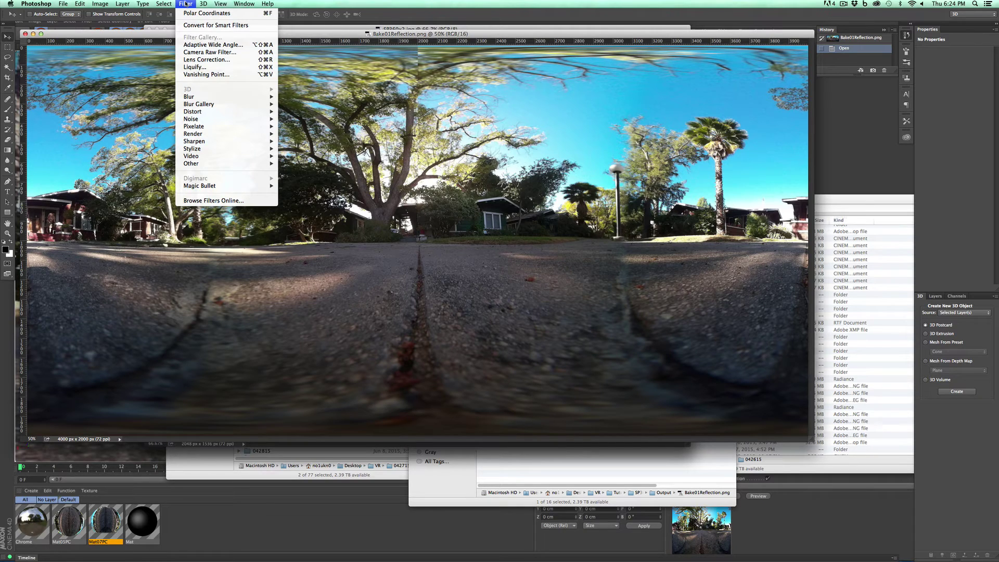
{"action": "mouse_move", "coordinate": [203, 166]}
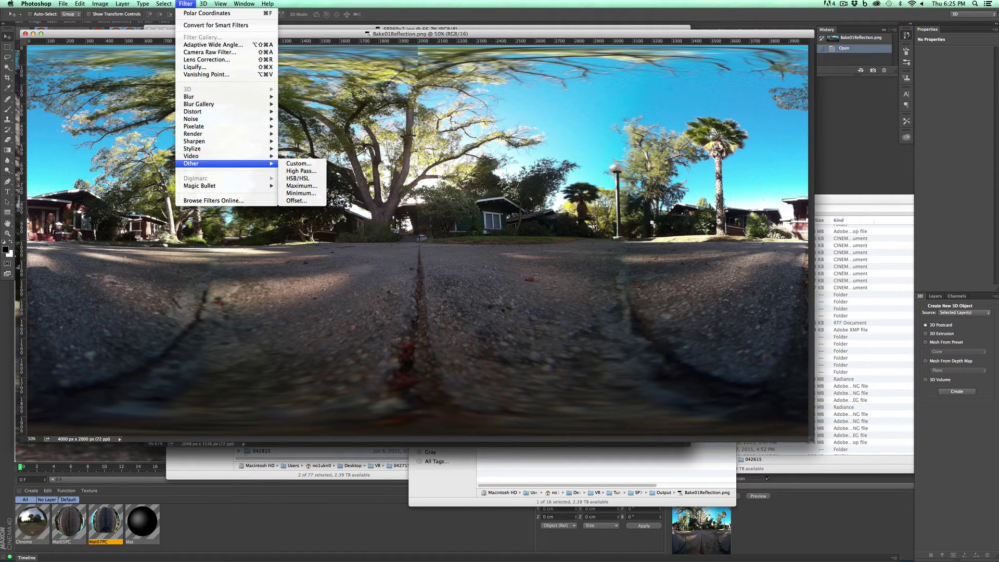
{"action": "left_click", "coordinate": [313, 201]}
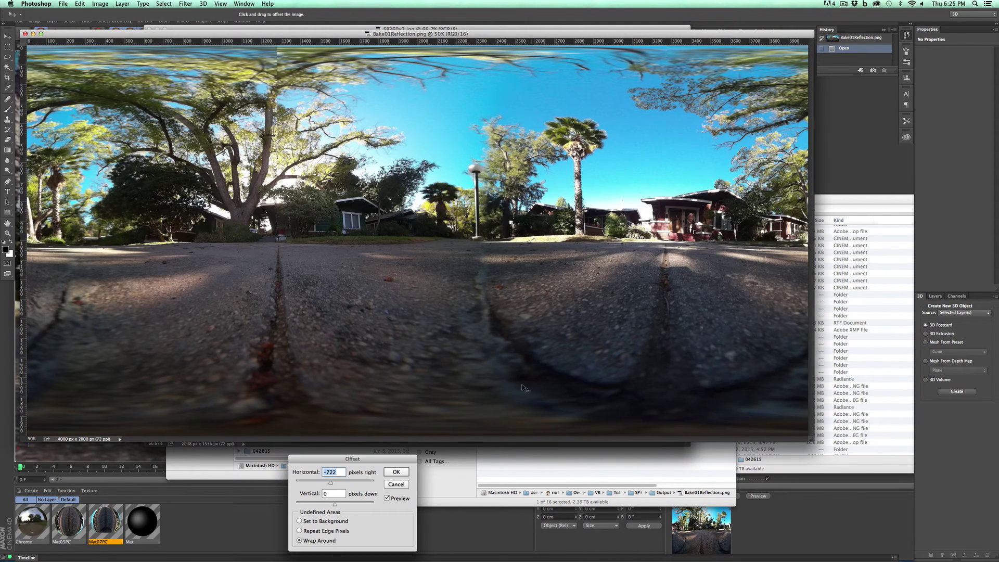
{"action": "mouse_move", "coordinate": [332, 484]}
{"action": "left_mouse_down"}
{"action": "mouse_move", "coordinate": [305, 486]}
{"action": "mouse_move", "coordinate": [324, 482]}
{"action": "left_mouse_up"}
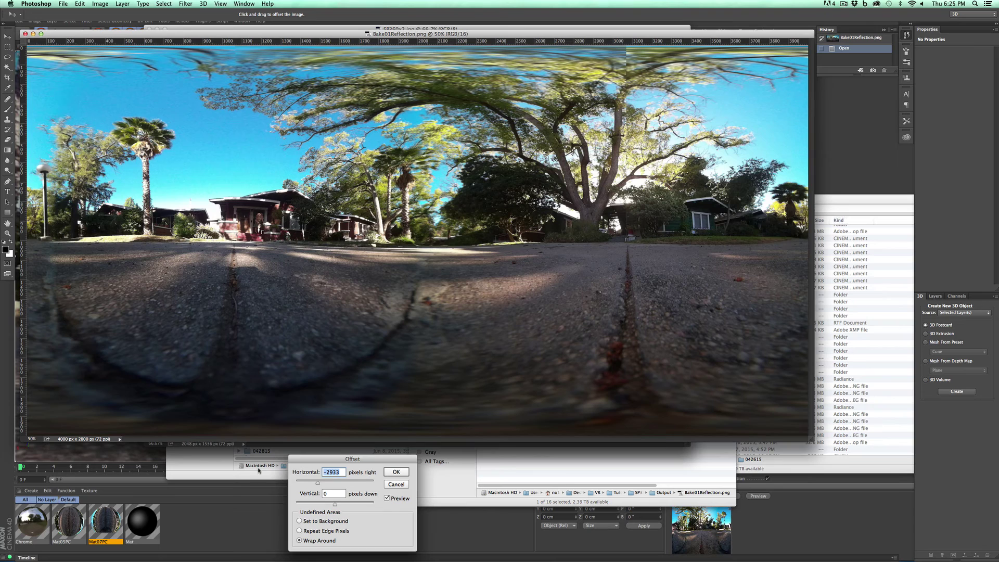
Step: Apply the horizontal Offset to Bake01Reflection, then repeat it with Cmd+F
{"action": "key", "text": "Return"}
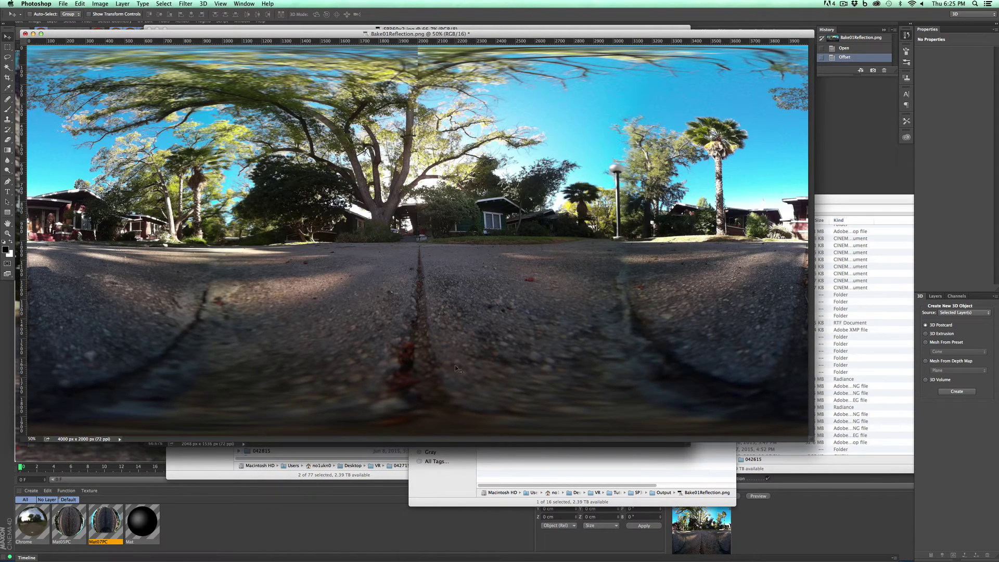
{"action": "left_click", "coordinate": [186, 3]}
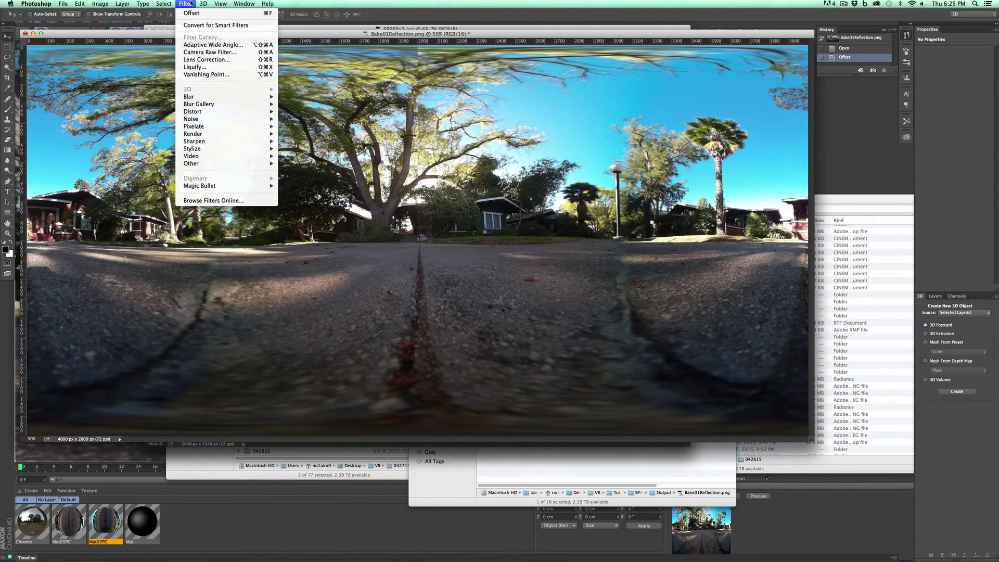
{"action": "key", "text": "Escape"}
{"action": "key", "text": "super+f"}
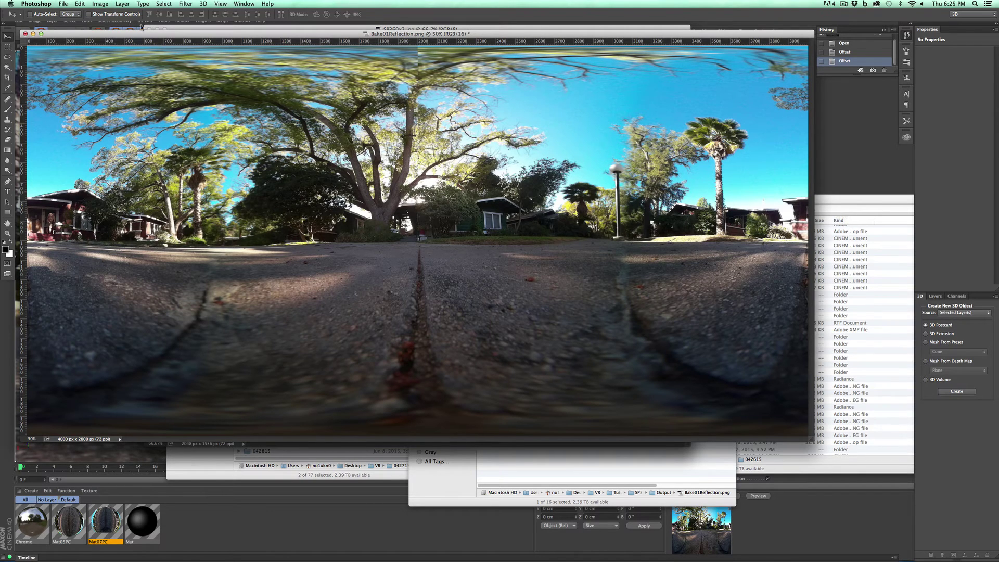
Step: Reopen Offset, trial horizontal and vertical wrap-around shifts, and reset both to 0
{"action": "left_click", "coordinate": [185, 4]}
{"action": "mouse_move", "coordinate": [209, 143]}
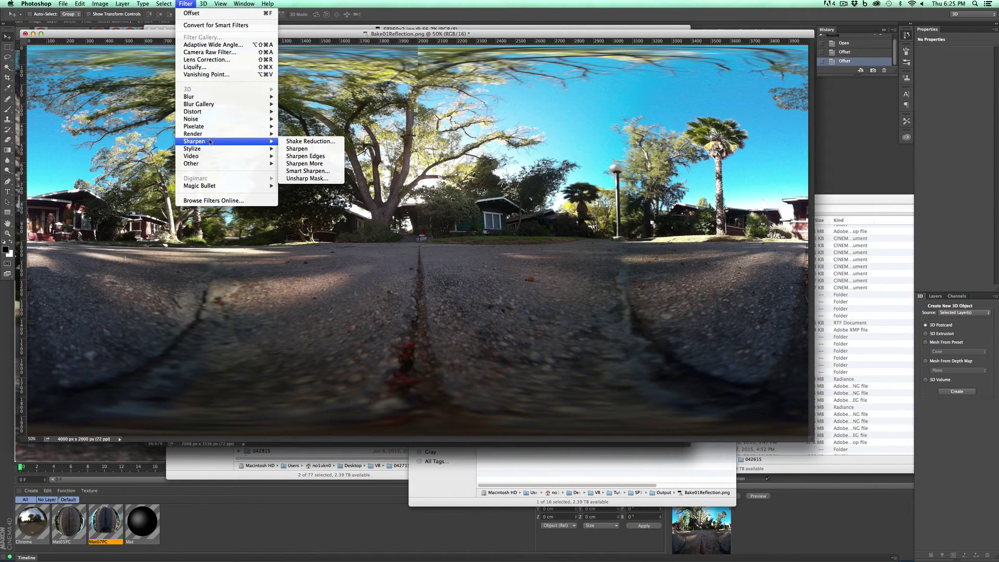
{"action": "mouse_move", "coordinate": [202, 164]}
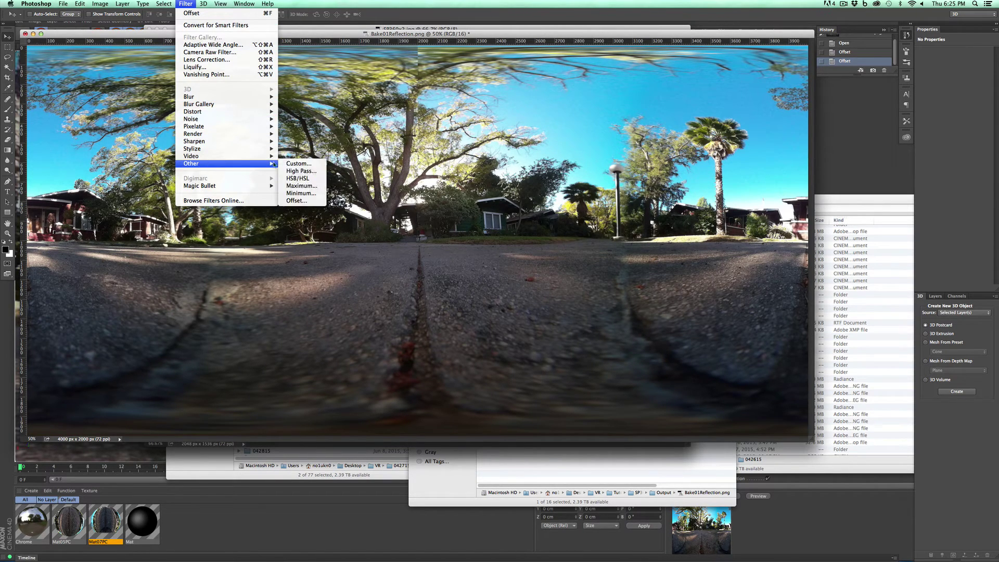
{"action": "left_click", "coordinate": [294, 201]}
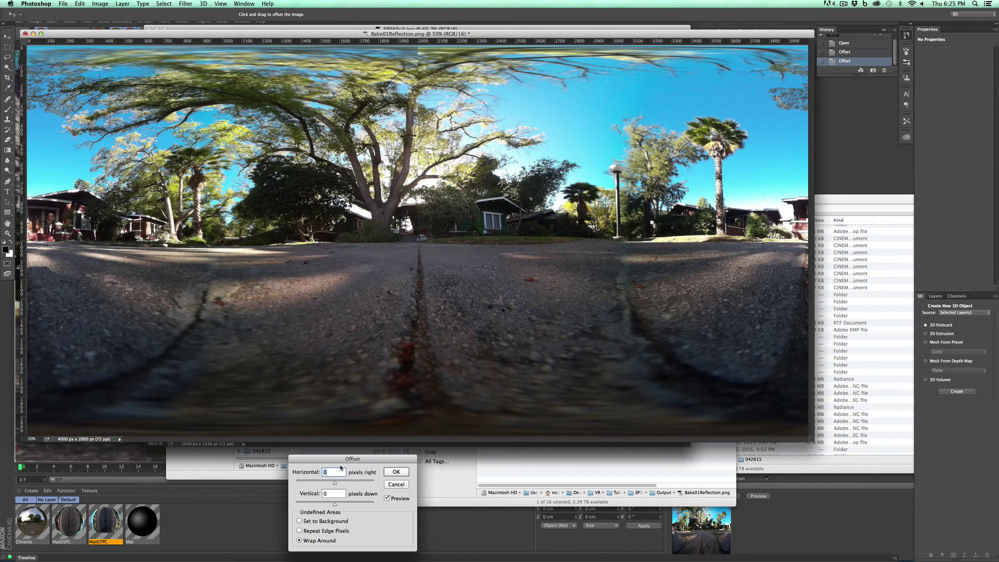
{"action": "left_click_drag", "start_coordinate": [335, 484], "coordinate": [328, 484]}
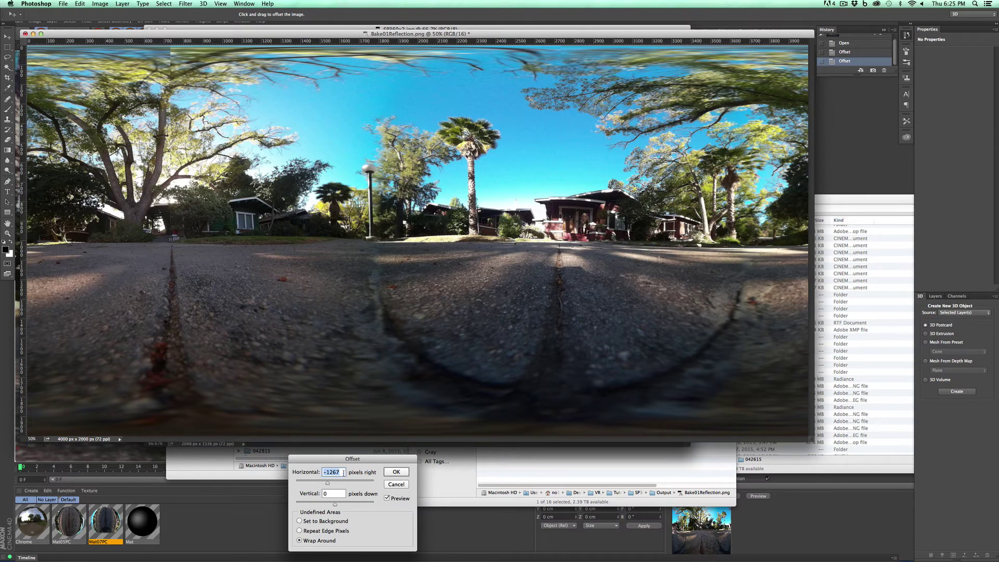
{"action": "type", "text": "0"}
{"action": "key", "text": "Tab"}
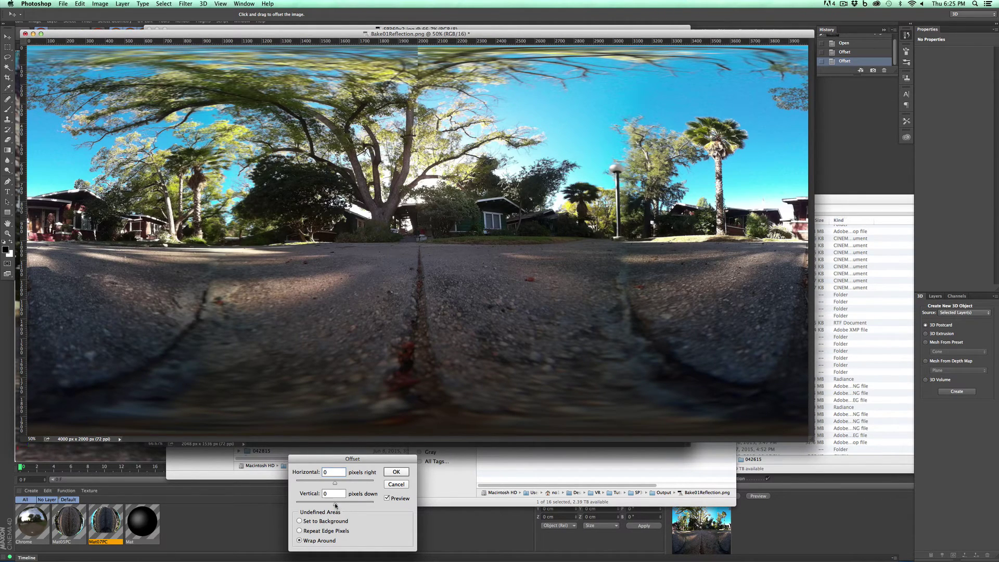
{"action": "left_click_drag", "start_coordinate": [335, 506], "coordinate": [355, 506]}
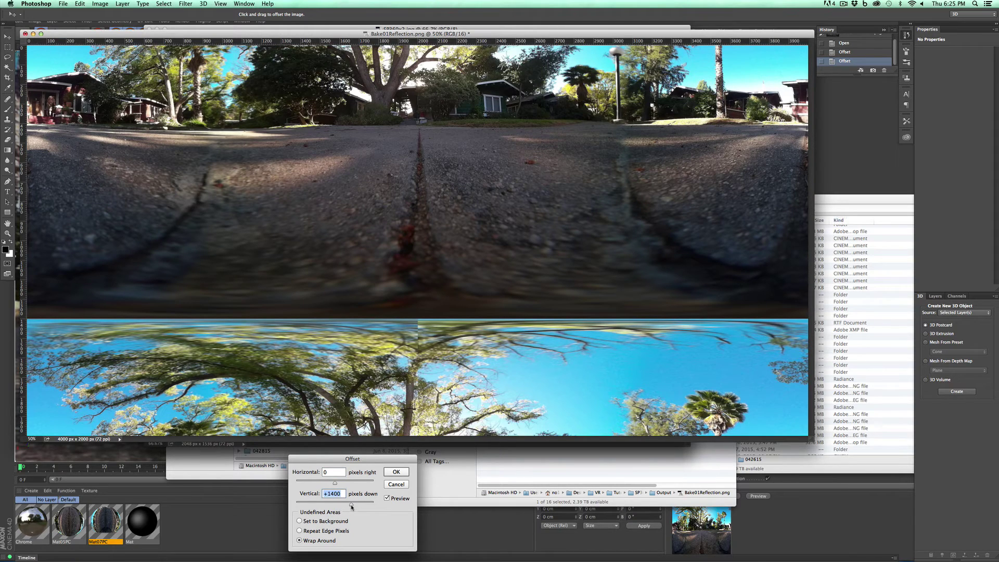
{"action": "type", "text": "0"}
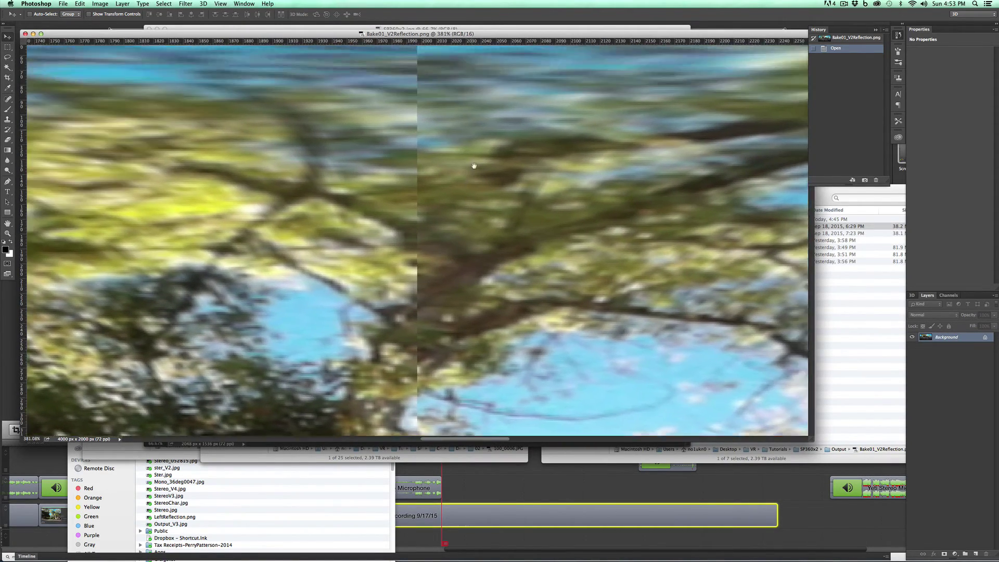
Step: Move through the zoomed-in tree and BONITA sign down to the pavement seam
{"action": "scroll", "coordinate": [461, 185], "scroll_direction": "down", "scroll_amount": 15}
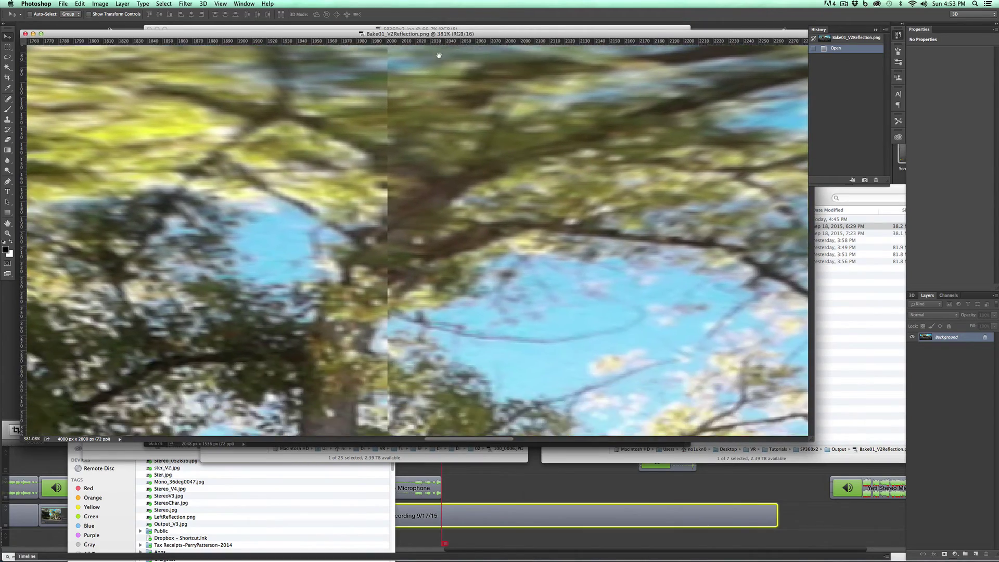
{"action": "scroll", "coordinate": [494, 276], "scroll_direction": "down", "scroll_amount": 10}
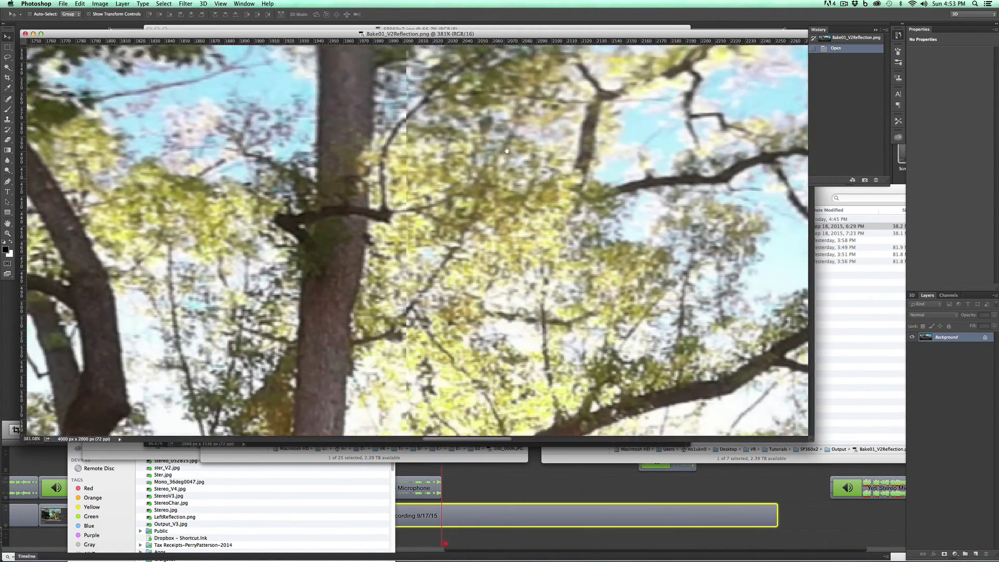
{"action": "key", "text": "super+r"}
{"action": "scroll", "coordinate": [494, 156], "scroll_direction": "down", "scroll_amount": 10}
{"action": "key", "text": "super+r"}
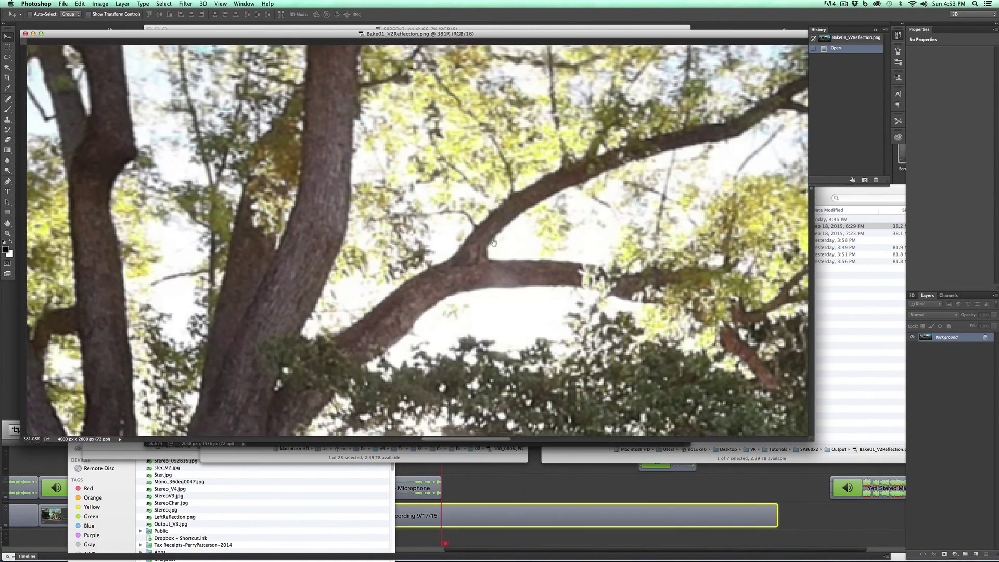
{"action": "scroll", "coordinate": [490, 286], "scroll_direction": "down", "scroll_amount": 10}
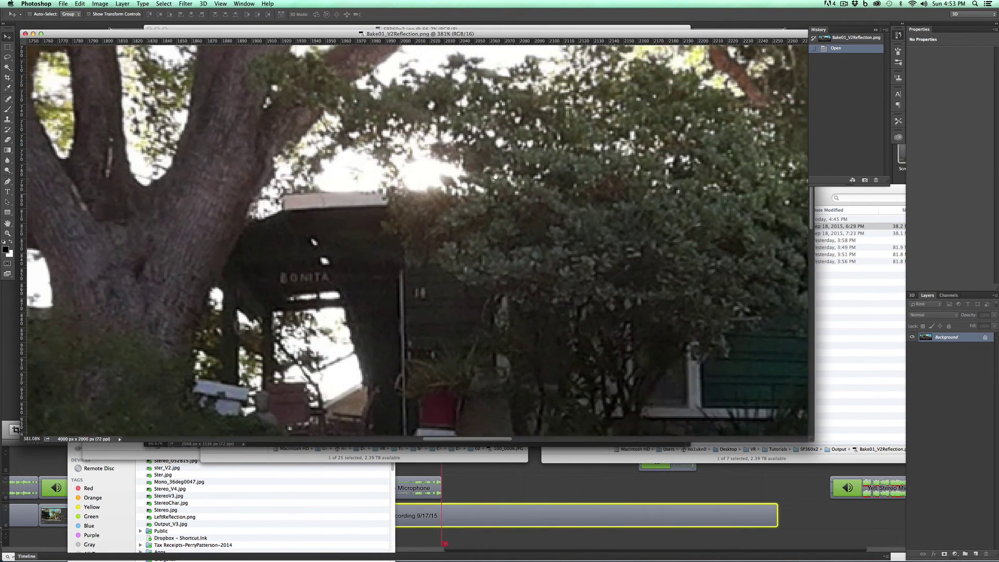
{"action": "key", "text": "super+r"}
{"action": "scroll", "coordinate": [533, 125], "scroll_direction": "right", "scroll_amount": 1}
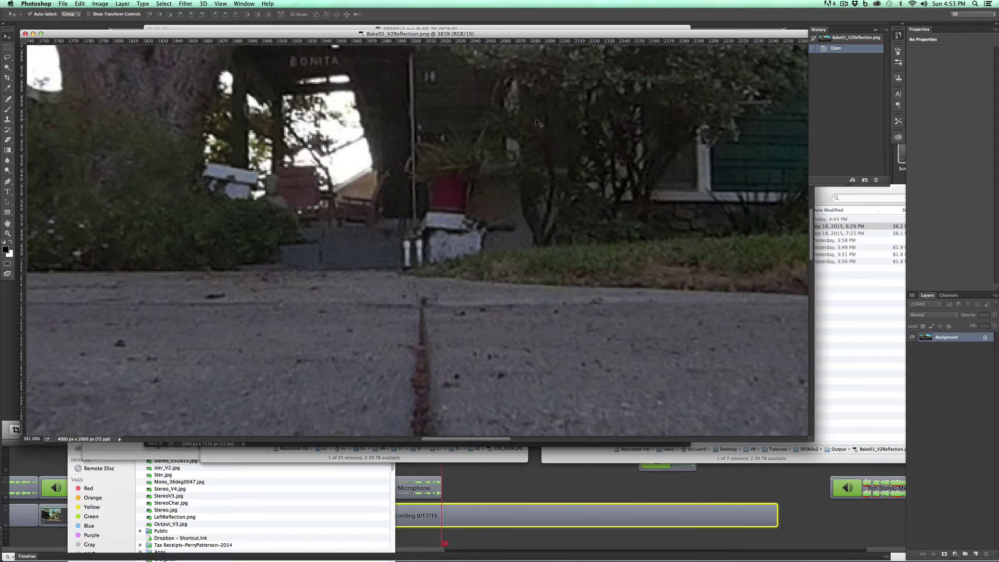
Step: Zoom out to fit the whole panorama and switch over to Finder
{"action": "key", "text": "super+minus"}
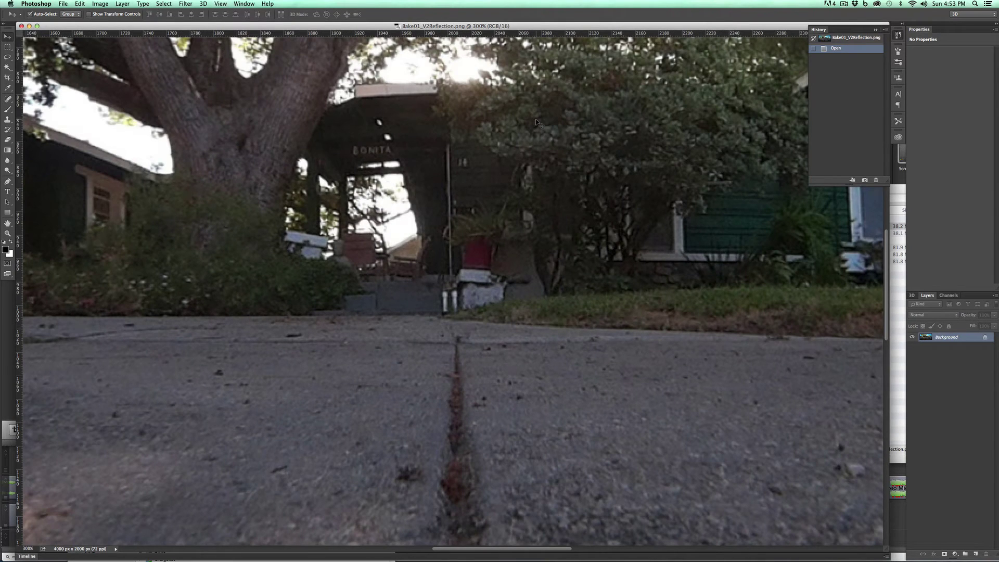
{"action": "key", "text": "super+0"}
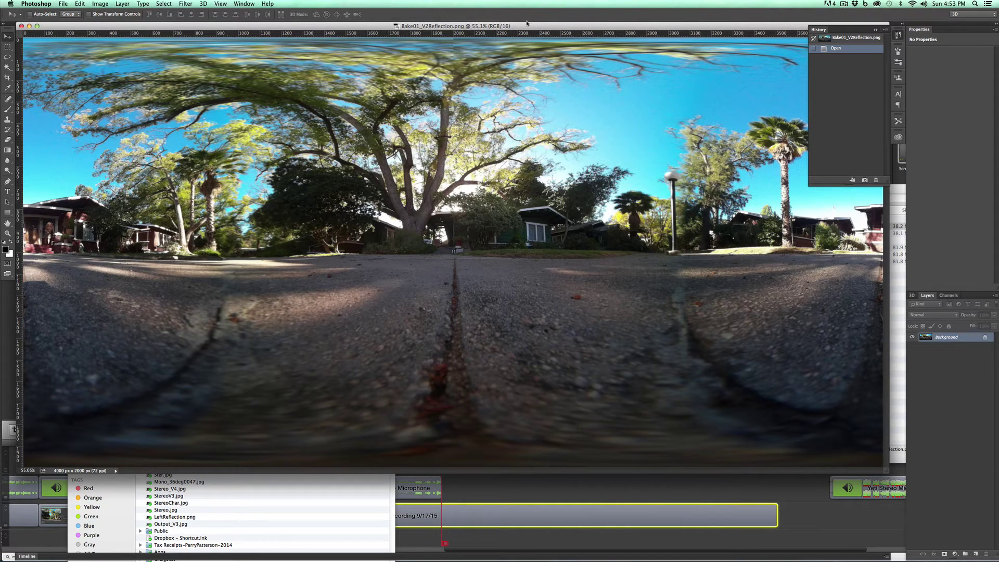
{"action": "left_click_drag", "start_coordinate": [526, 29], "coordinate": [530, 28]}
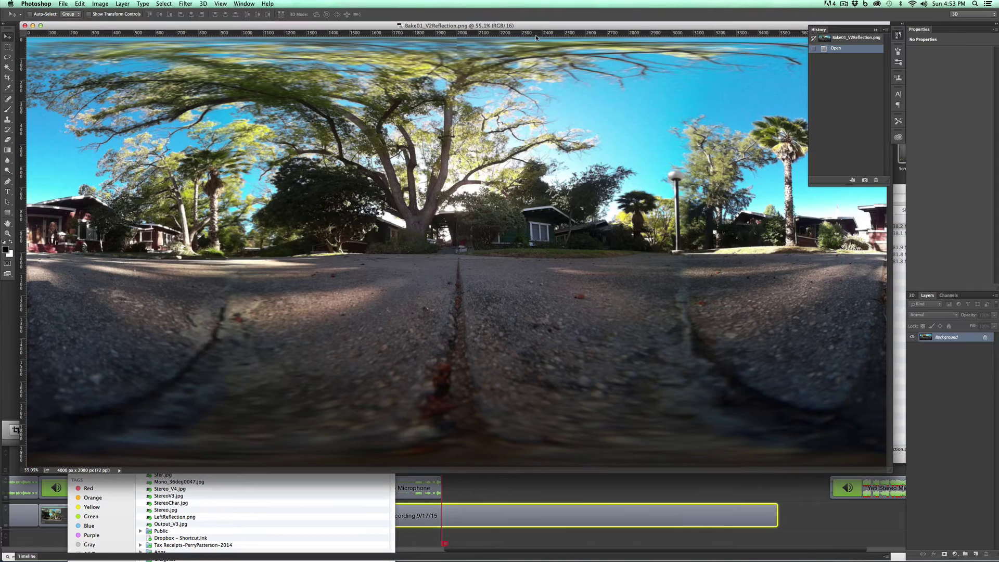
{"action": "key", "text": "super+Tab"}
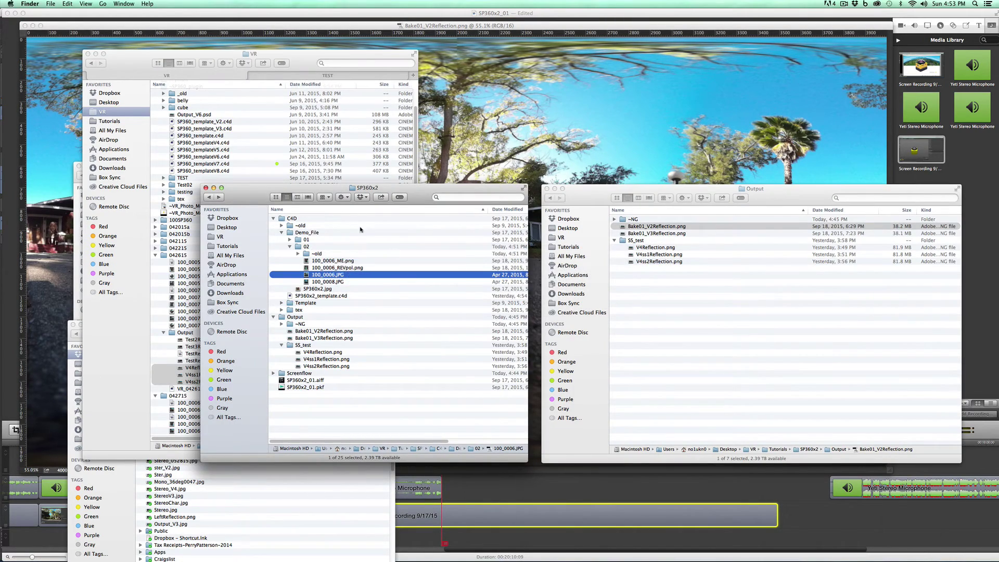
Step: Quick Look 100_0006.JPG and 100_0006_ME.png, then open 100_0006.JPG in Photoshop
{"action": "key", "text": "space"}
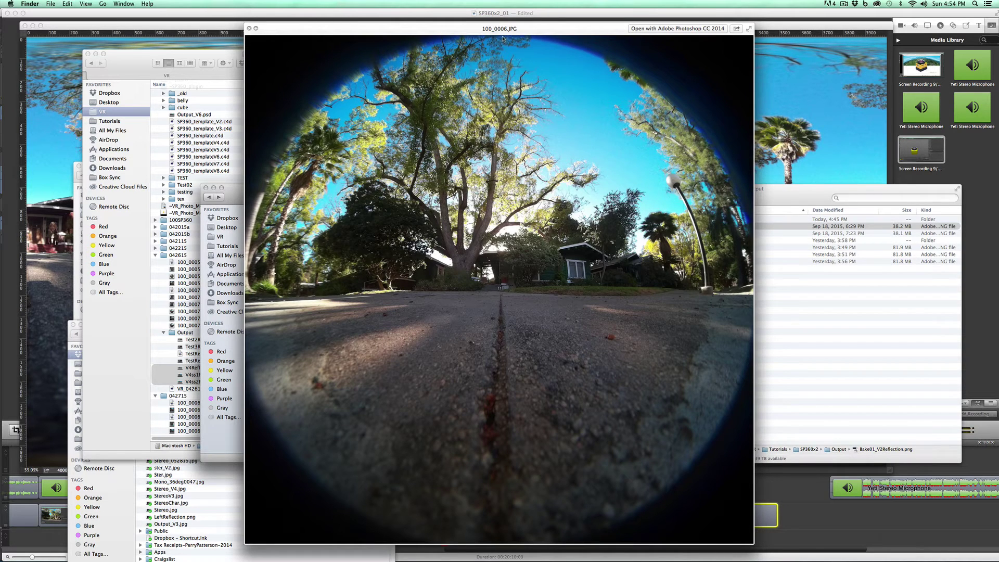
{"action": "key", "text": "space"}
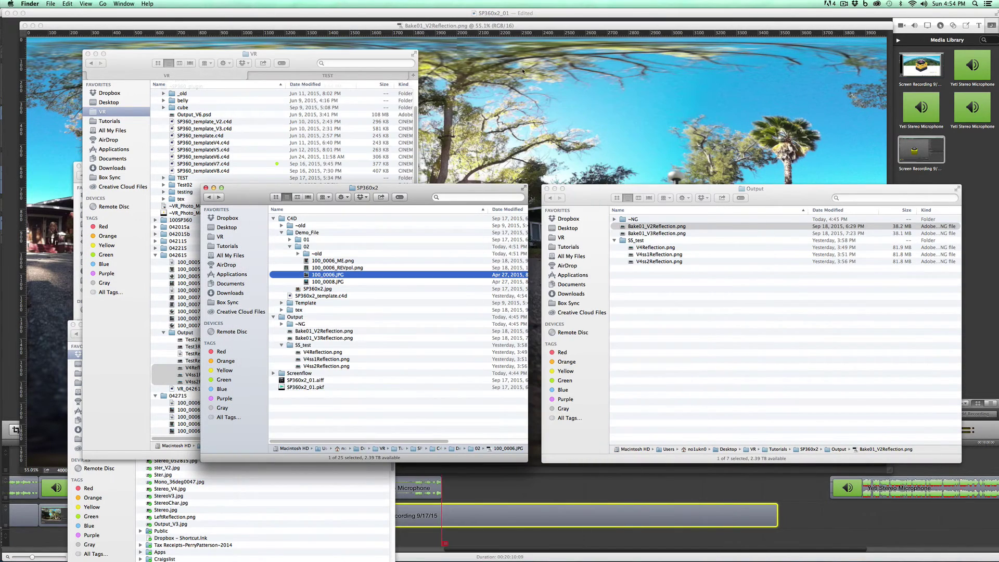
{"action": "left_click", "coordinate": [356, 262]}
{"action": "key", "text": "space"}
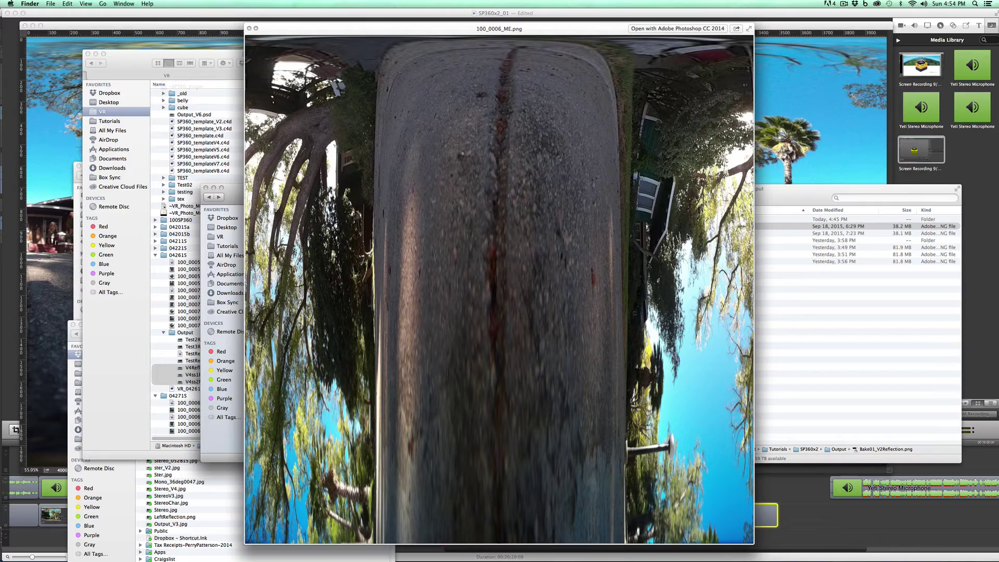
{"action": "key", "text": "space"}
{"action": "double_click", "coordinate": [333, 275]}
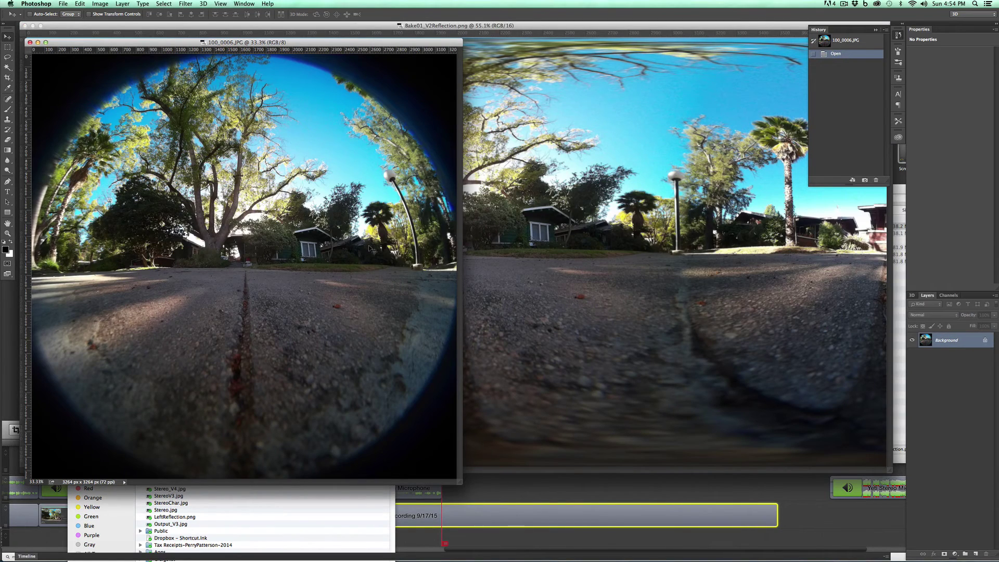
Step: Convert the background to Layer 0 and rotate the fisheye 180° with Free Transform
{"action": "double_click", "coordinate": [948, 344]}
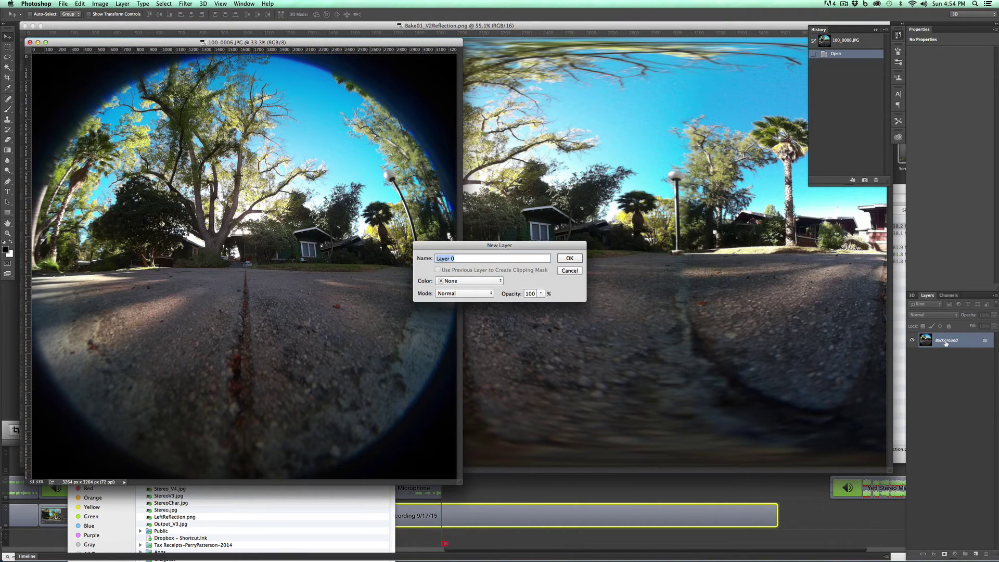
{"action": "left_click", "coordinate": [570, 259]}
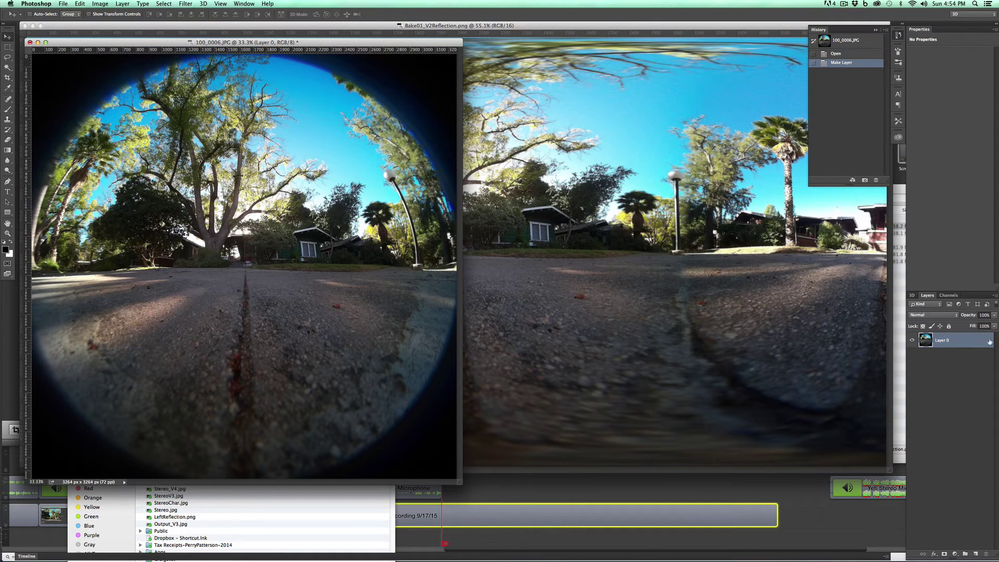
{"action": "key", "text": "super+t"}
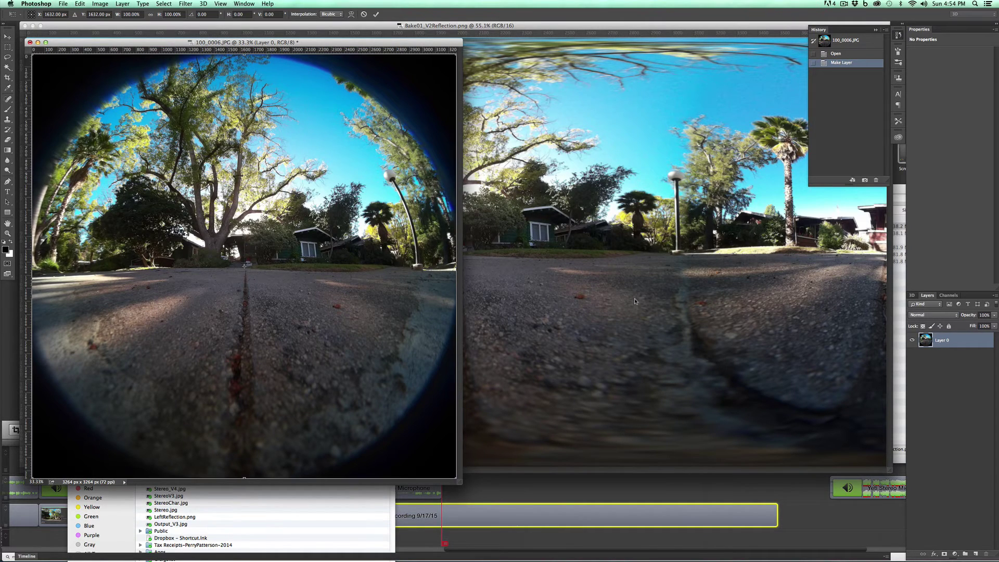
{"action": "right_click", "coordinate": [303, 211]}
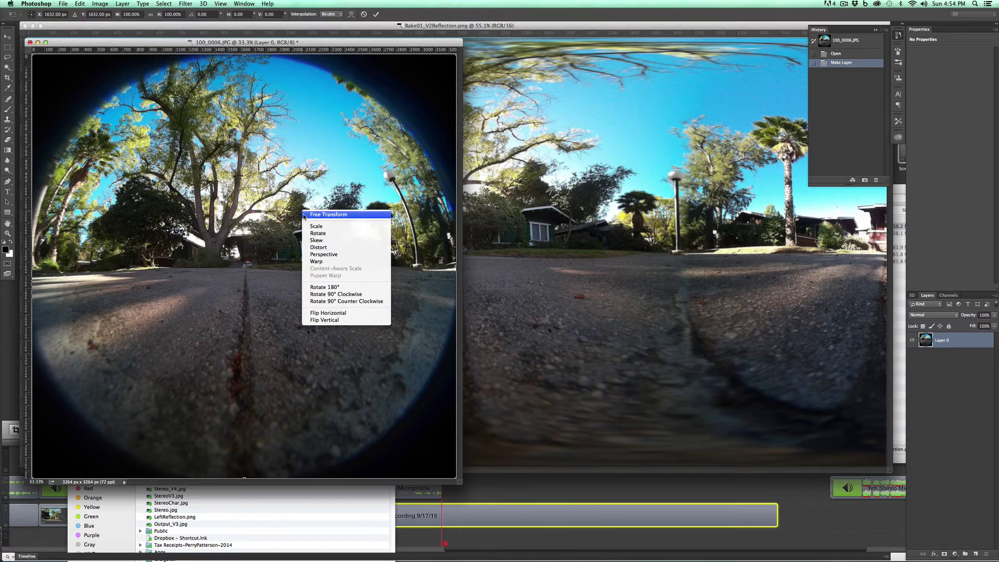
{"action": "left_click", "coordinate": [320, 287]}
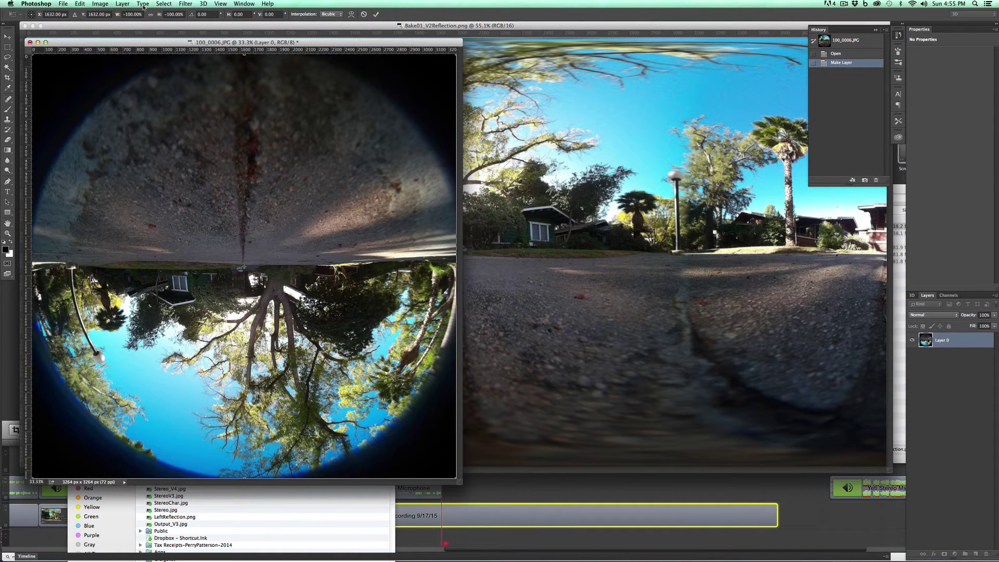
{"action": "left_click", "coordinate": [183, 4]}
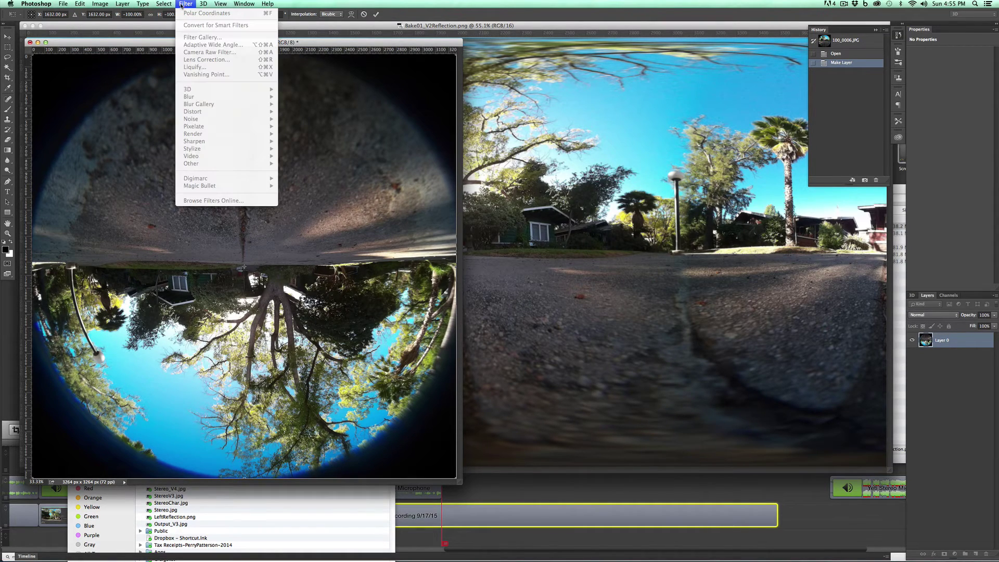
{"action": "left_click", "coordinate": [936, 90]}
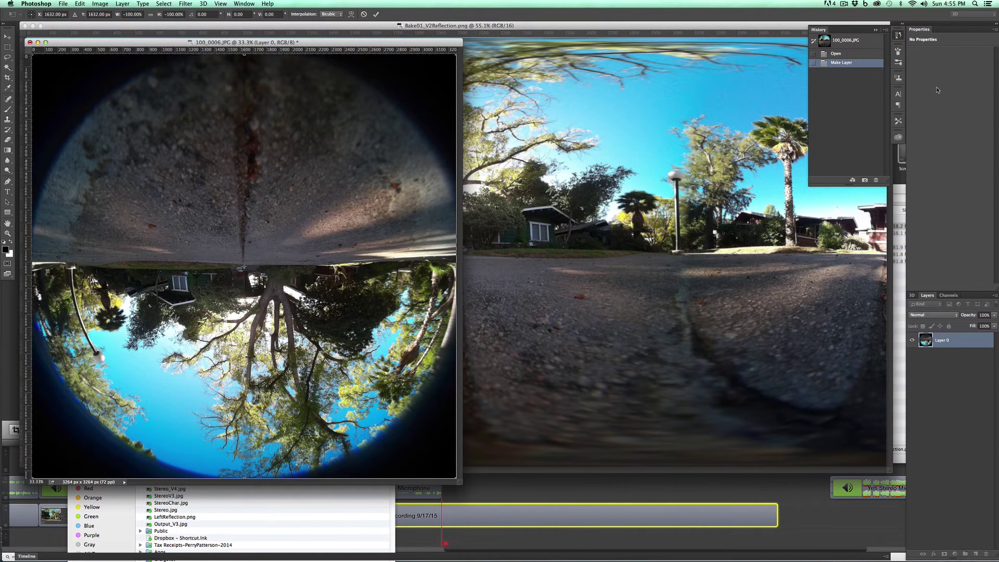
{"action": "key", "text": "Return"}
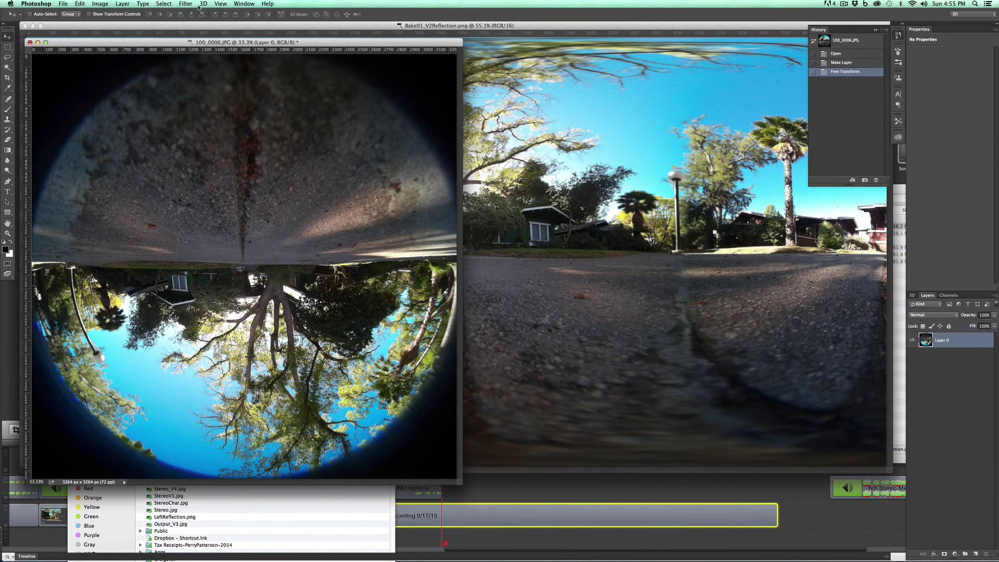
Step: Unwrap the fisheye with Polar Coordinates set to Polar to Rectangular
{"action": "left_click", "coordinate": [187, 4]}
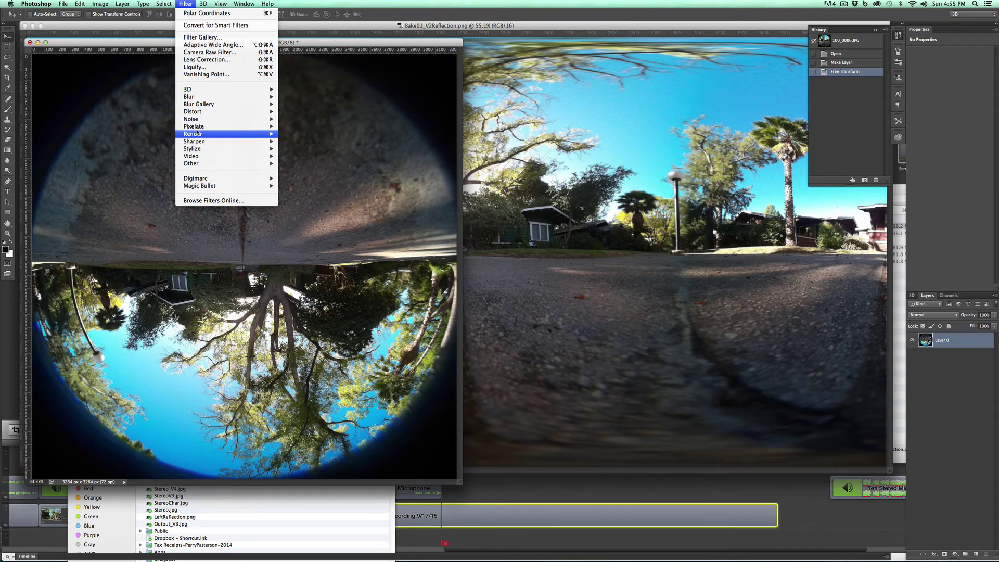
{"action": "mouse_move", "coordinate": [199, 112]}
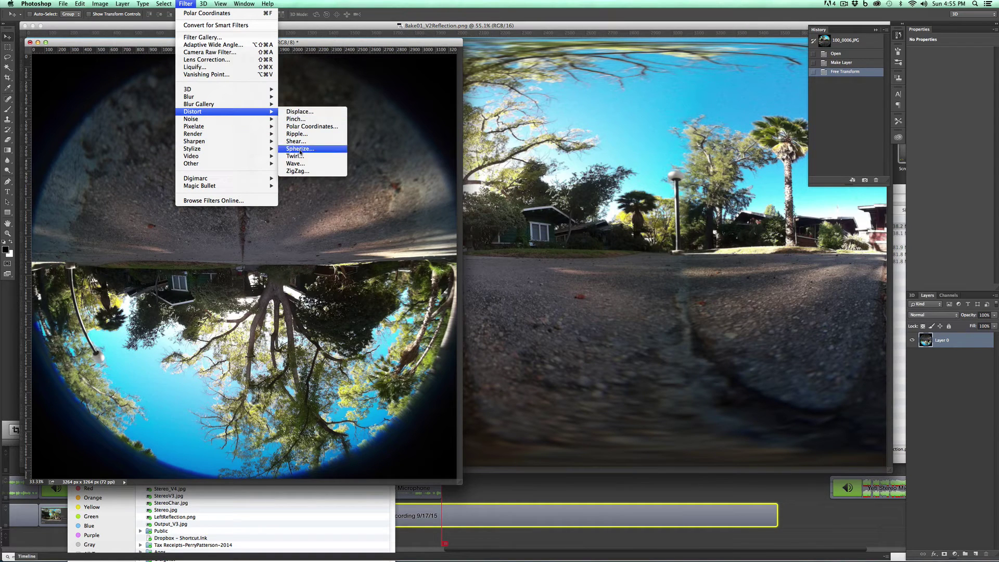
{"action": "left_click", "coordinate": [312, 126]}
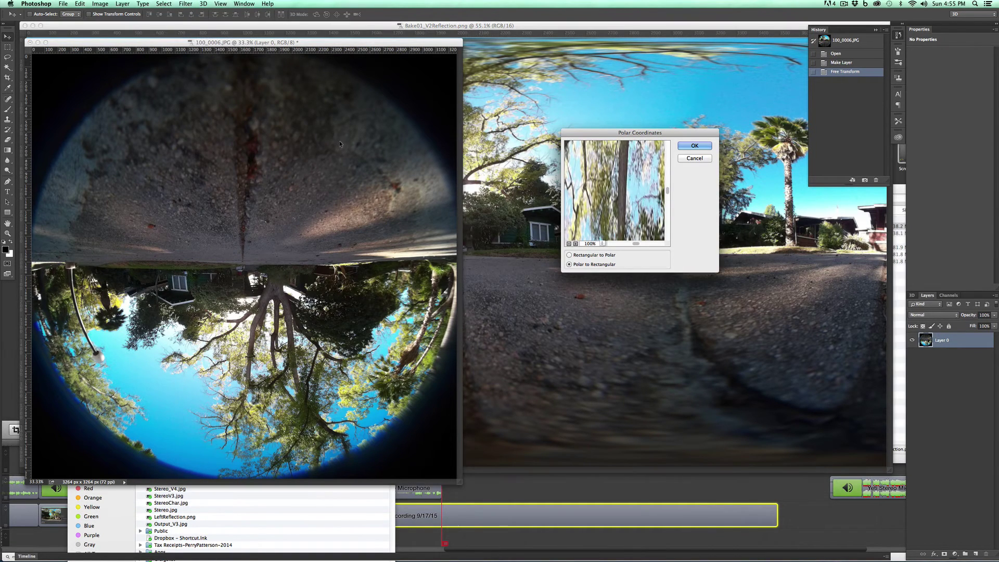
{"action": "left_click", "coordinate": [694, 146]}
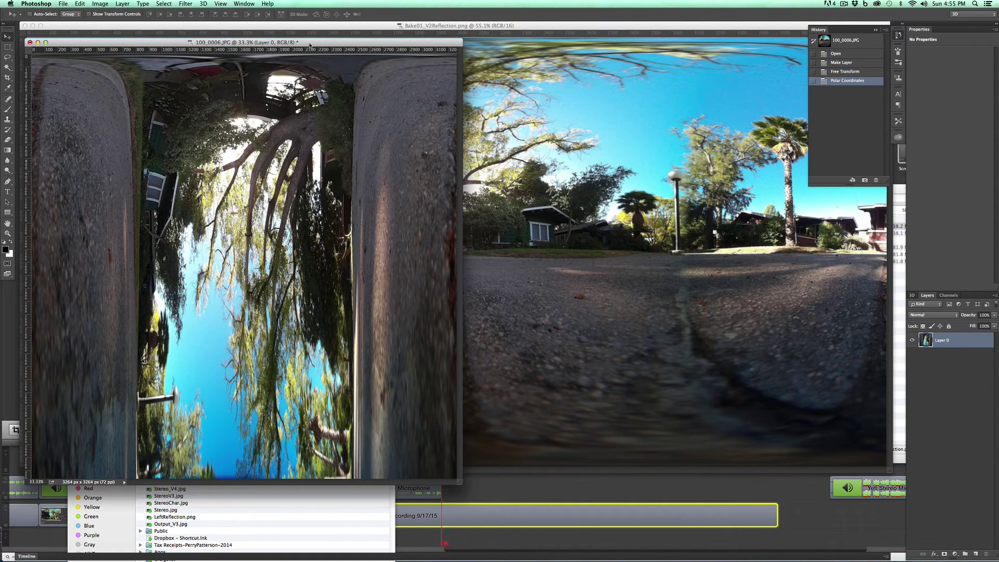
Step: In Finder, Quick Look and compare 100_0006.JPG, 100_0006_REVpol.png and 100_0006_ME.png
{"action": "key", "text": "super+Tab"}
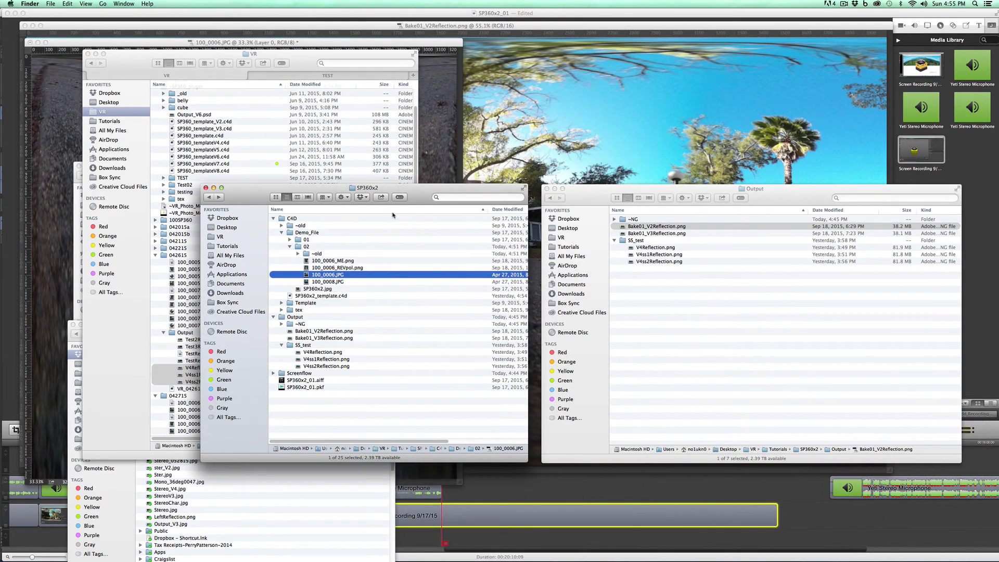
{"action": "key", "text": "space"}
{"action": "key", "text": "Down"}
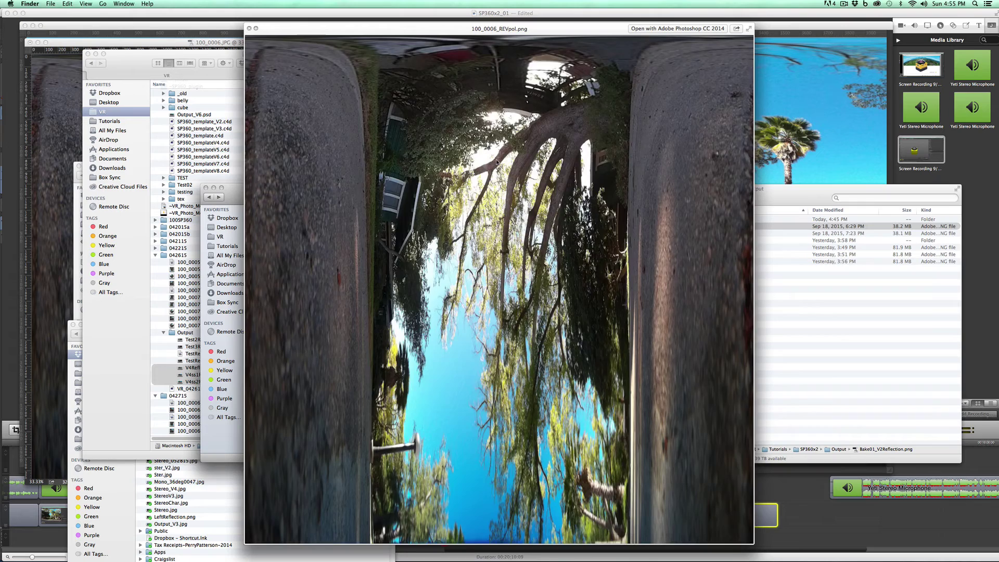
{"action": "key", "text": "Down"}
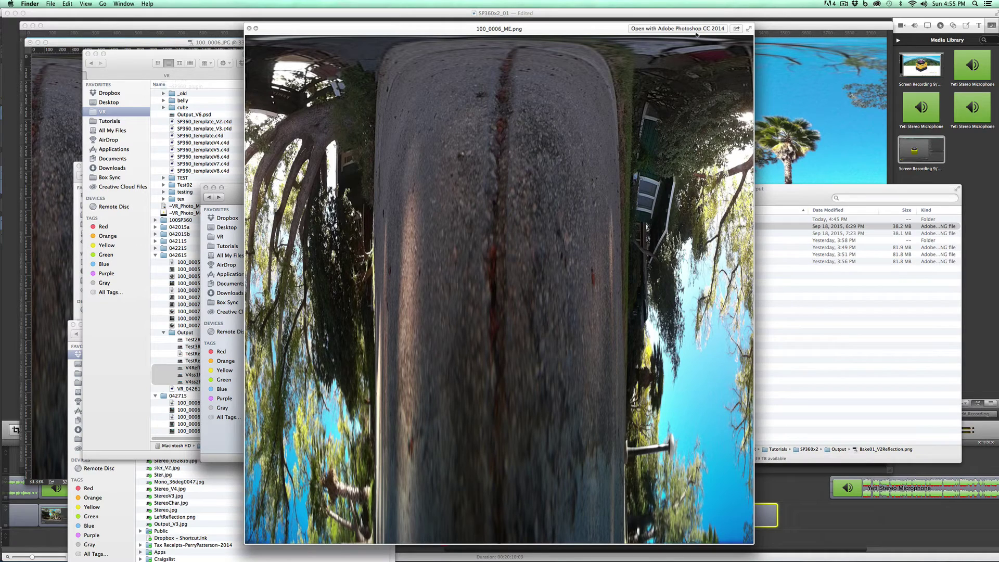
{"action": "key", "text": "Down"}
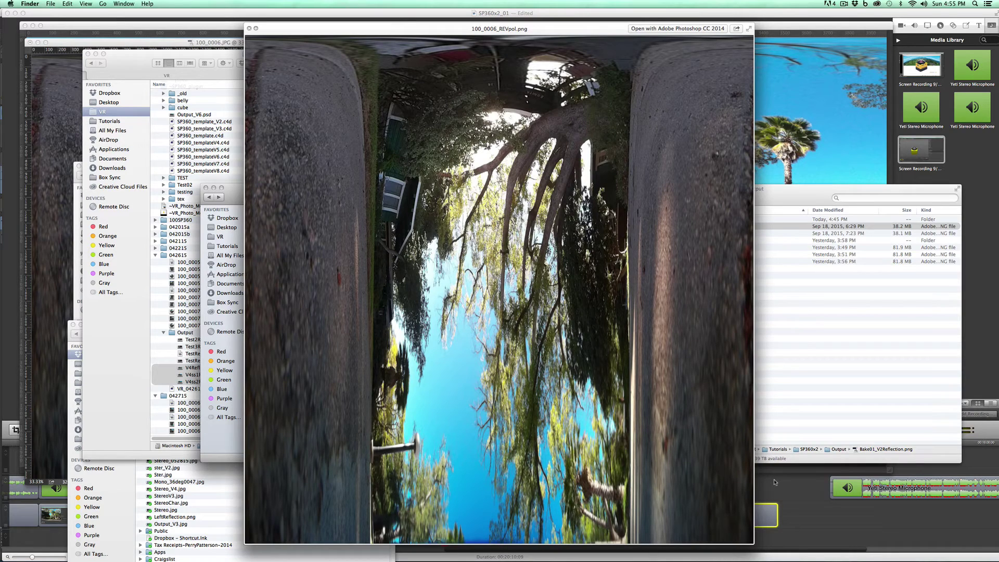
{"action": "key", "text": "space"}
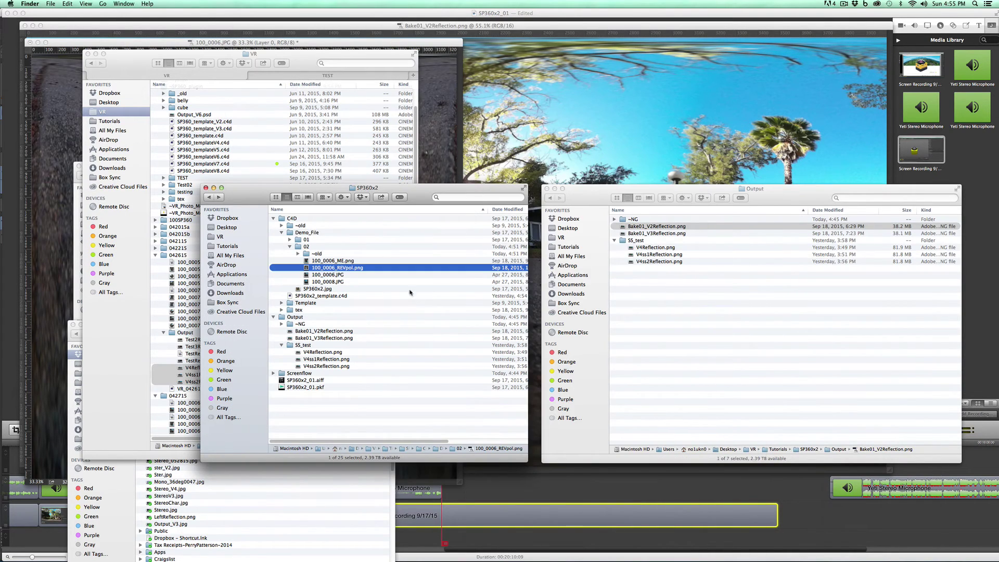
Step: Bring the Output folder window forward and select V4Reflection.png
{"action": "left_click", "coordinate": [655, 247]}
{"action": "left_click", "coordinate": [665, 248]}
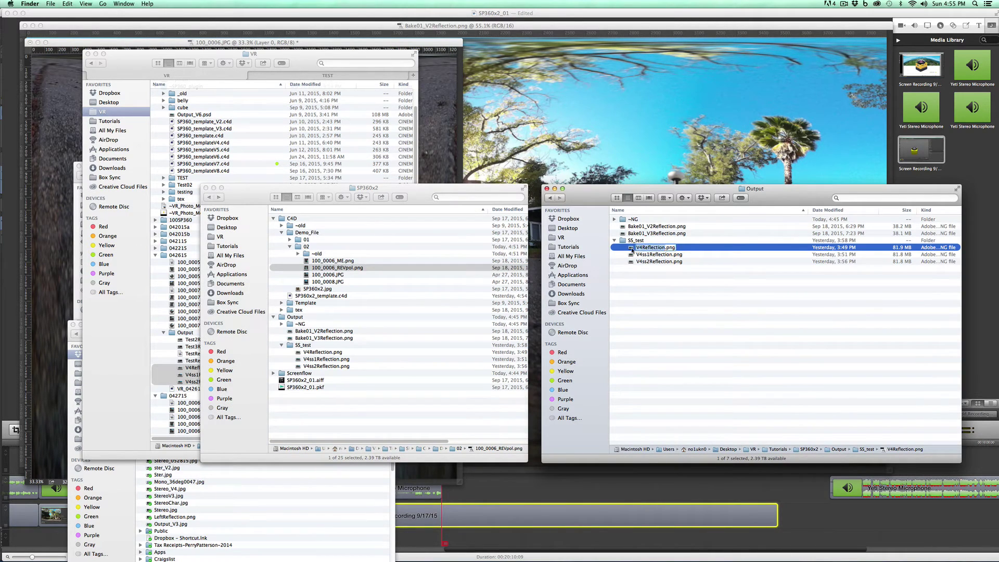
{"action": "left_click", "coordinate": [631, 250]}
Step: Open V4Reflection.png, zoom in to inspect the pavement seam, then fit it on screen
{"action": "key", "text": "super+o"}
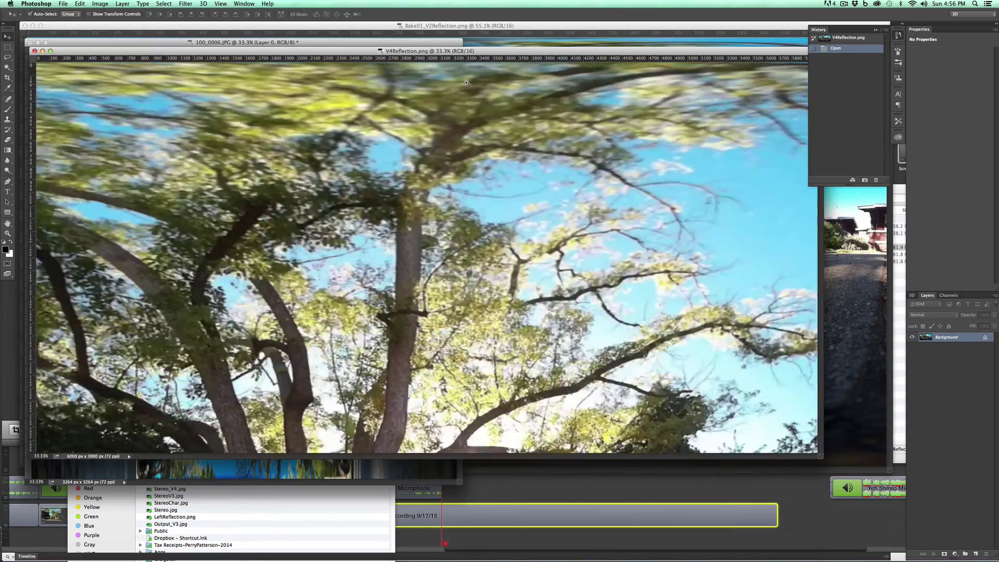
{"action": "left_click_drag", "start_coordinate": [466, 83], "coordinate": [588, 185], "text": "super"}
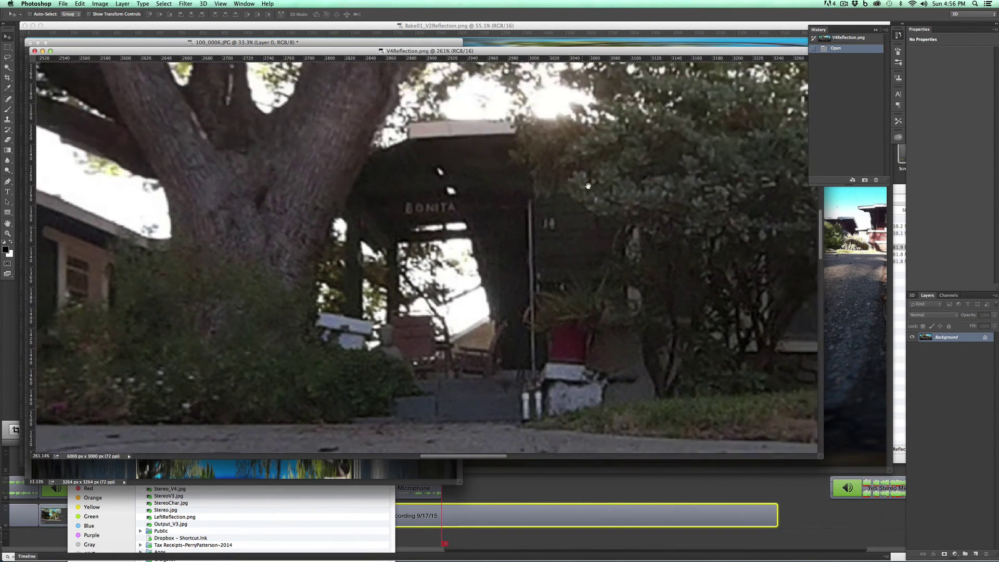
{"action": "scroll", "coordinate": [588, 186], "scroll_direction": "down", "scroll_amount": 15}
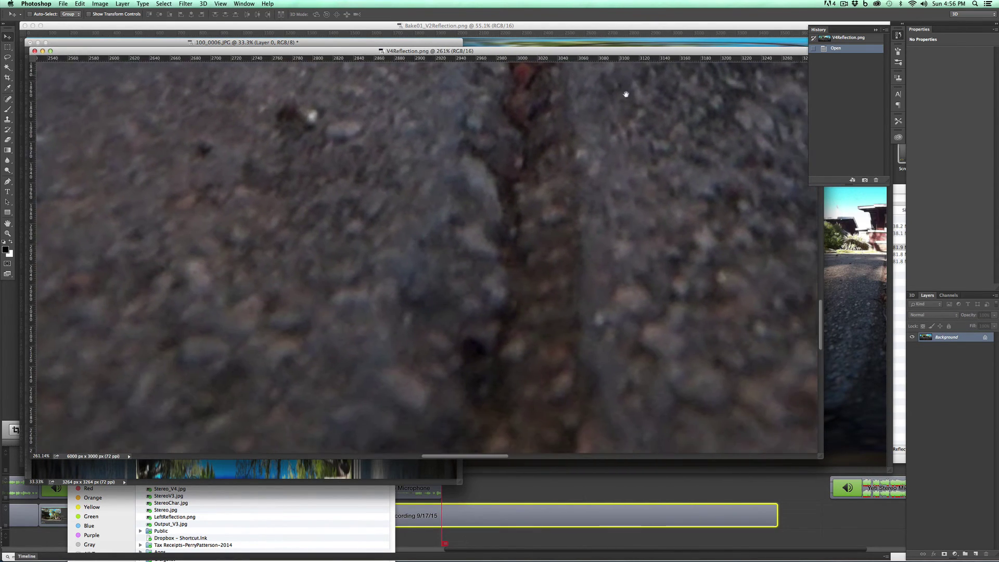
{"action": "scroll", "coordinate": [626, 94], "scroll_direction": "down", "scroll_amount": 10}
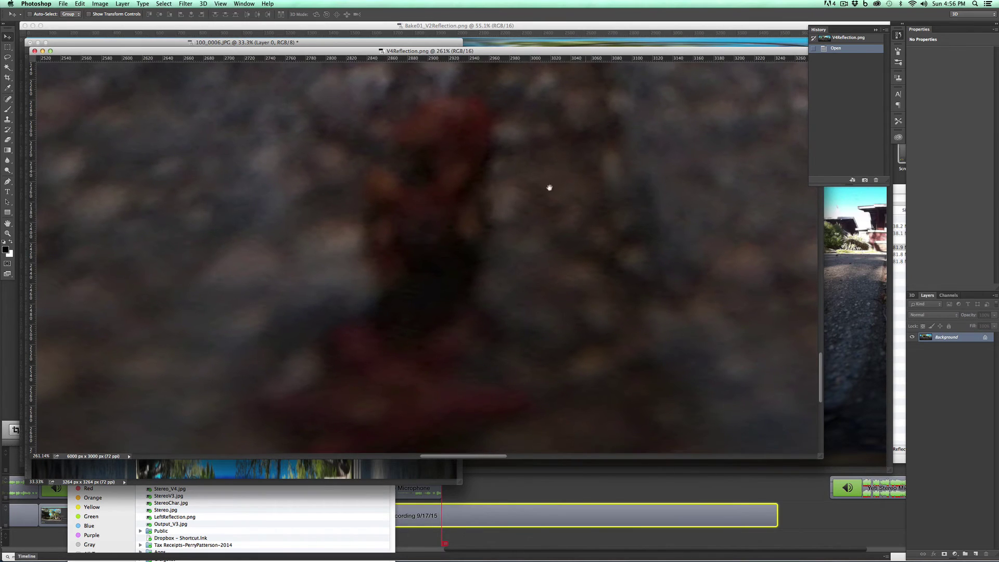
{"action": "scroll", "coordinate": [550, 187], "scroll_direction": "down", "scroll_amount": 10}
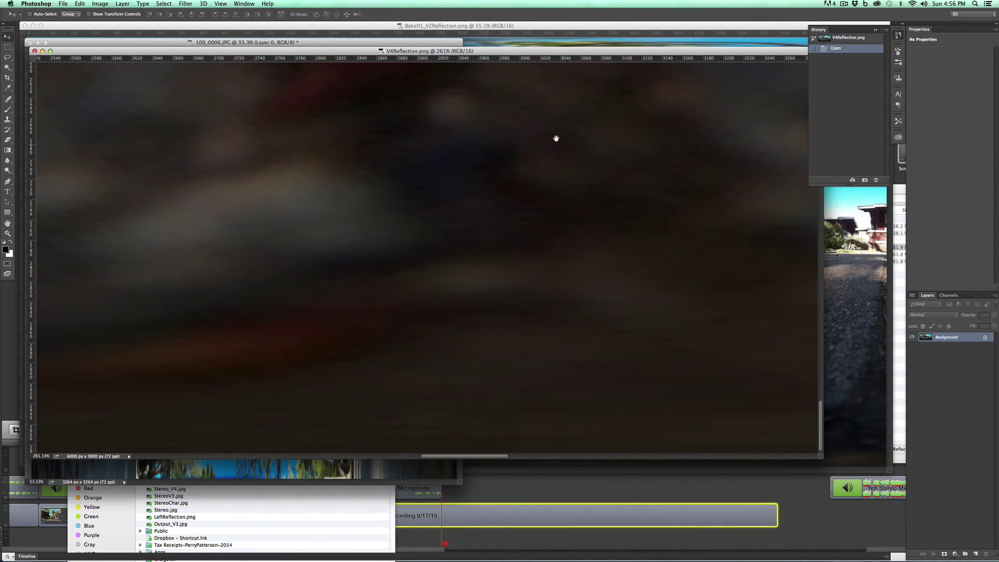
{"action": "scroll", "coordinate": [593, 182], "scroll_direction": "left", "scroll_amount": 2}
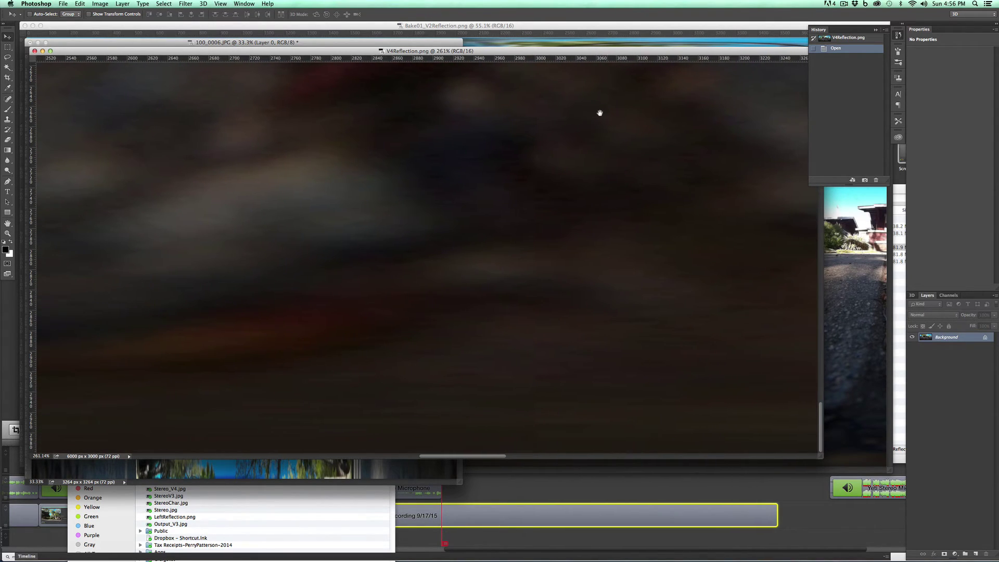
{"action": "scroll", "coordinate": [600, 112], "scroll_direction": "right", "scroll_amount": 1}
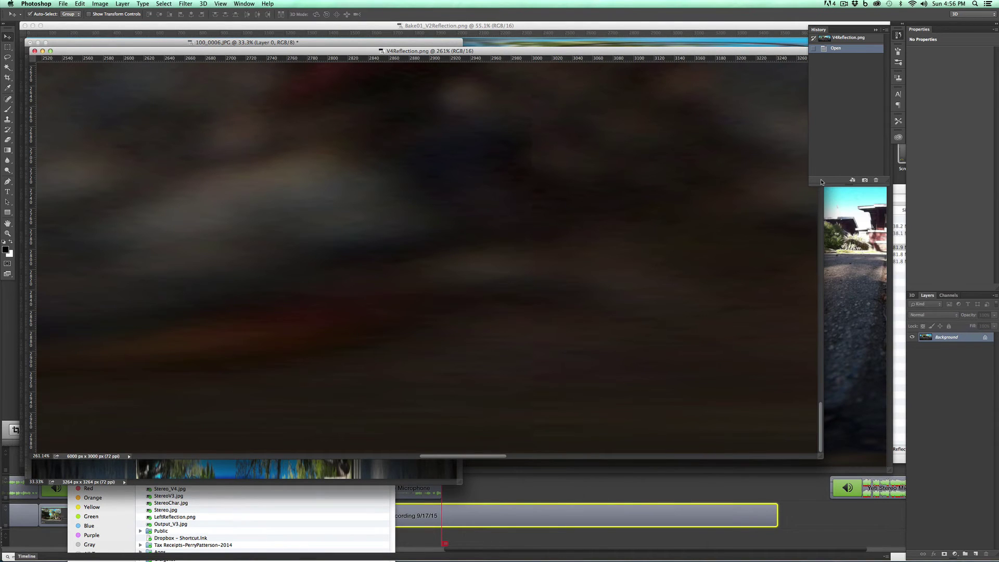
{"action": "key", "text": "super+0"}
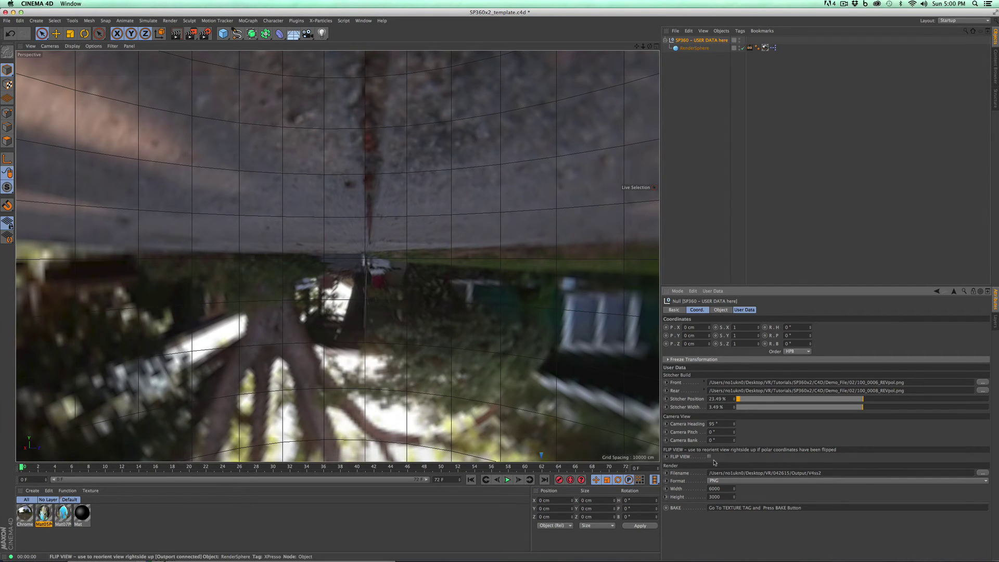
Step: Check FLIP VIEW on the SP360 null and raise Camera Pitch to 27°
{"action": "left_click", "coordinate": [709, 457]}
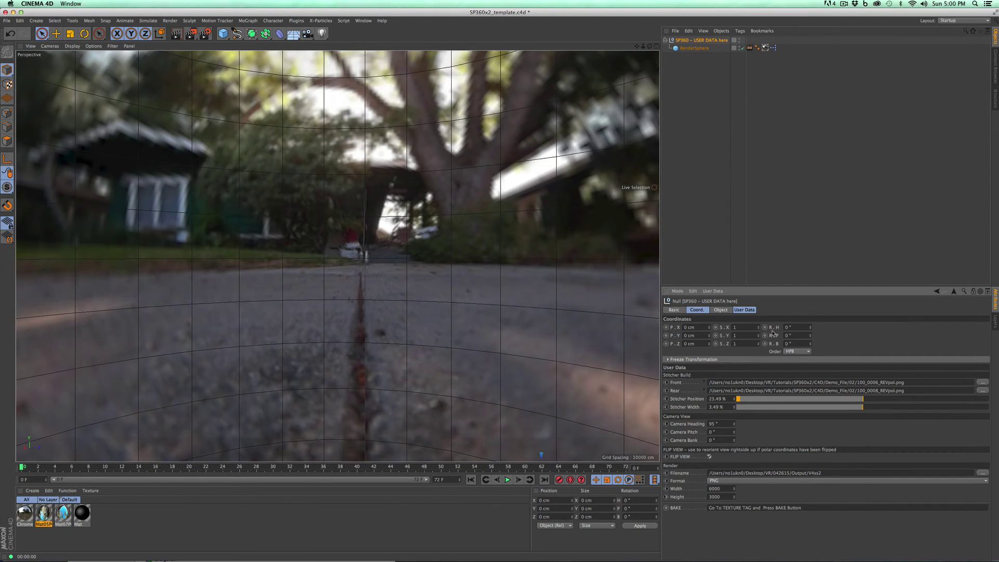
{"action": "left_click_drag", "start_coordinate": [734, 433], "coordinate": [739, 428]}
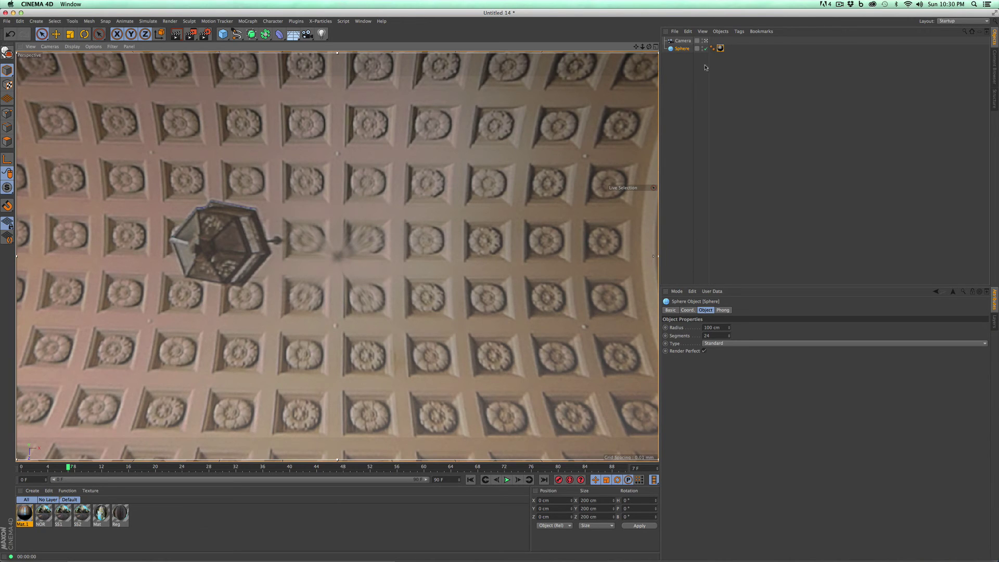
Step: Open Mat.1 from the Sphere's texture tag and change its Live.exr sampling from MIP to Alias 1
{"action": "left_click", "coordinate": [720, 49]}
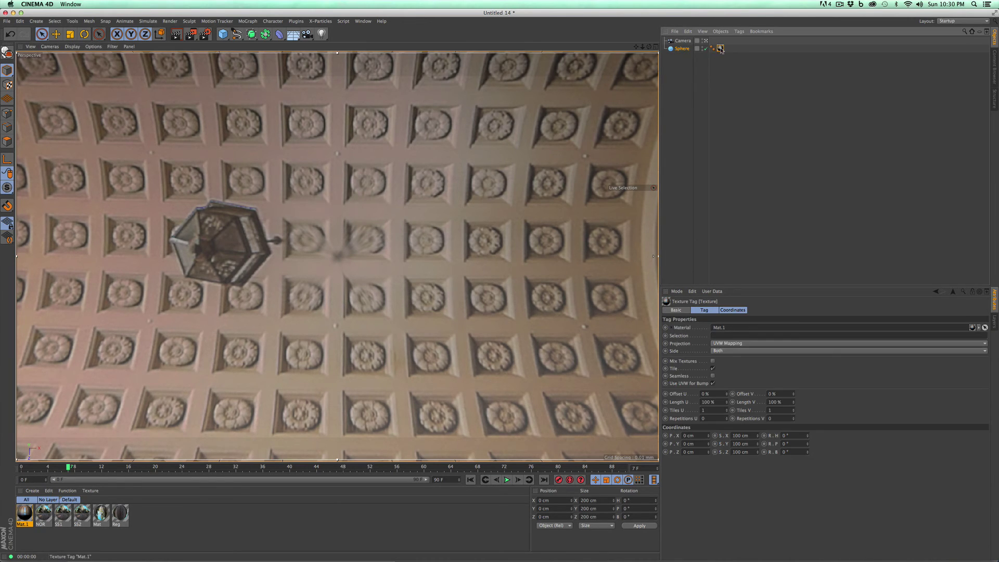
{"action": "double_click", "coordinate": [720, 48]}
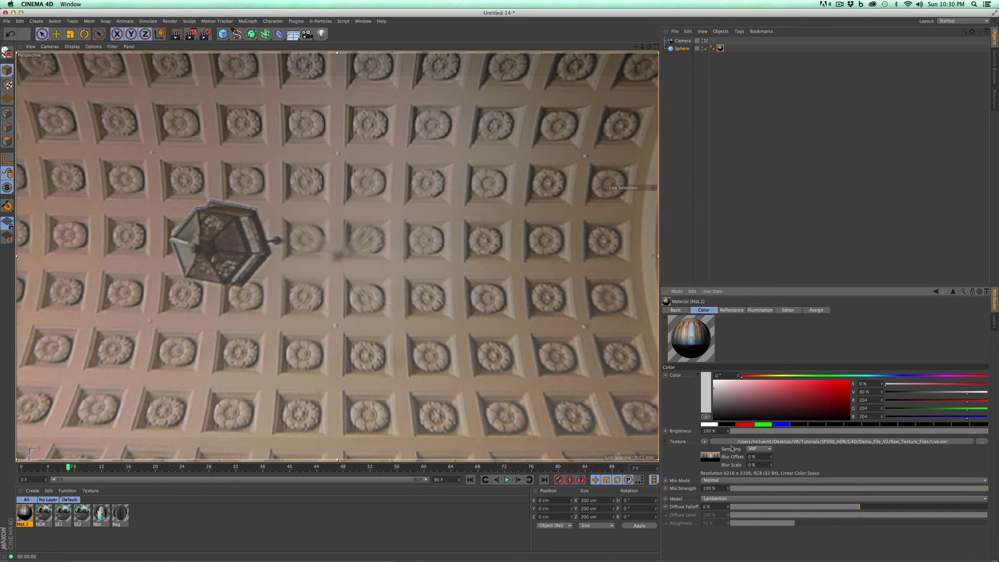
{"action": "left_click", "coordinate": [769, 449]}
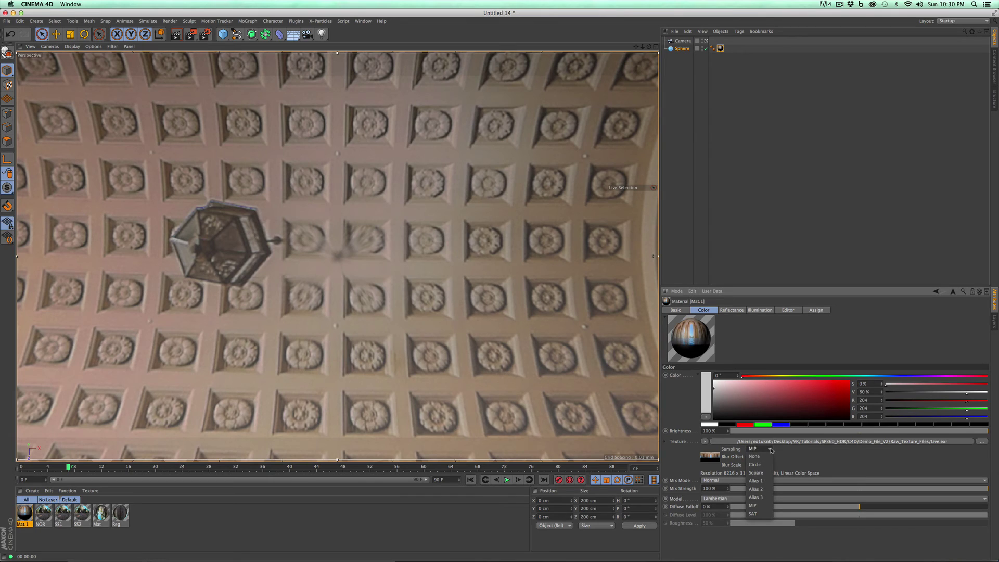
{"action": "left_click", "coordinate": [770, 480]}
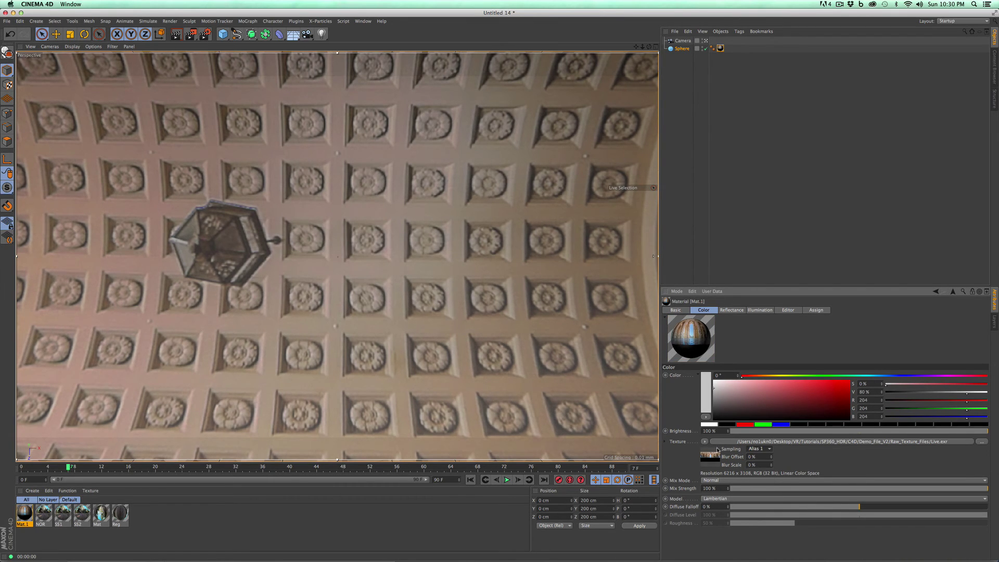